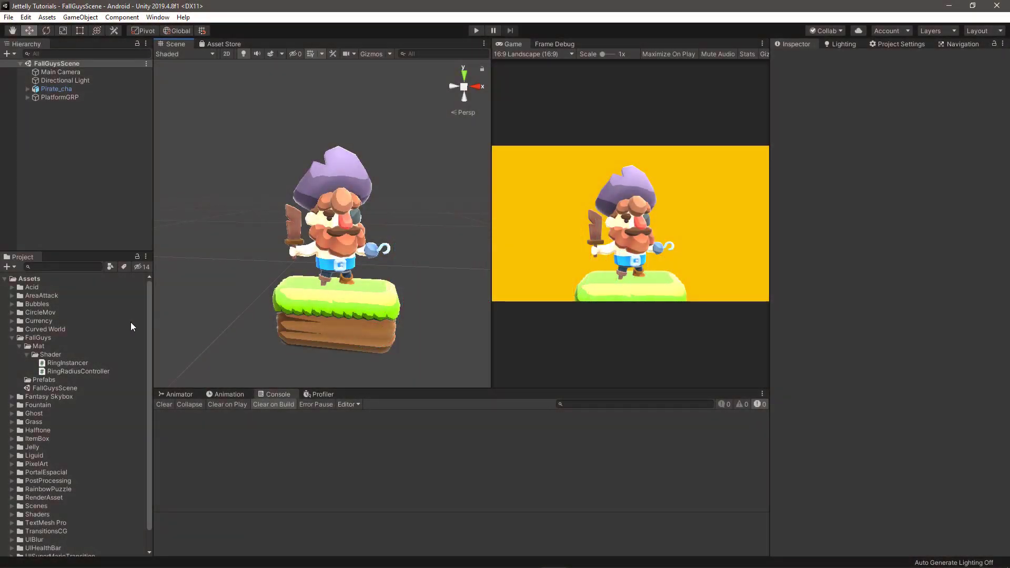
Browse the project folders and inspect the scene objects, including the camera's yellow background colour
click(41, 340)
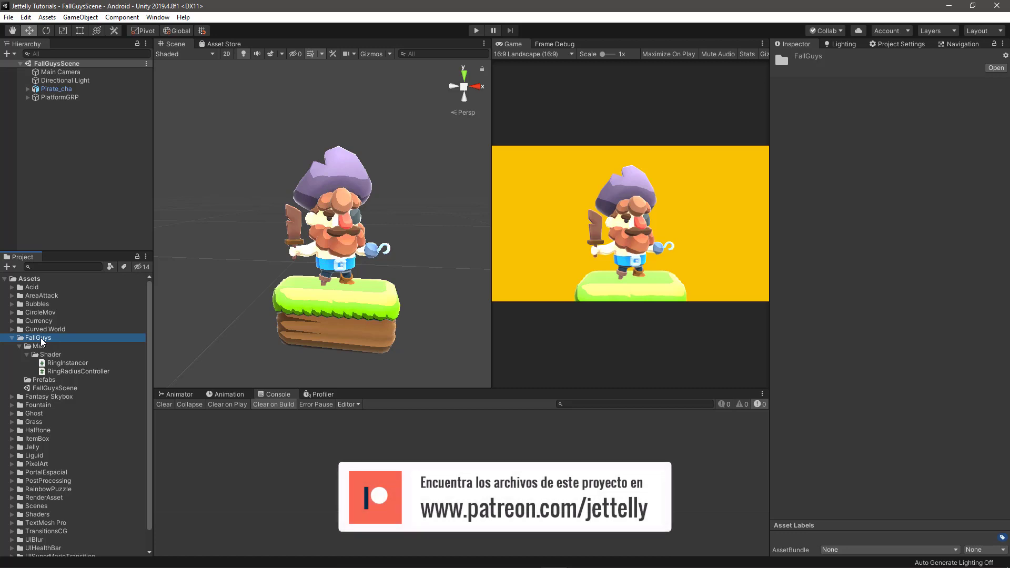
click(47, 347)
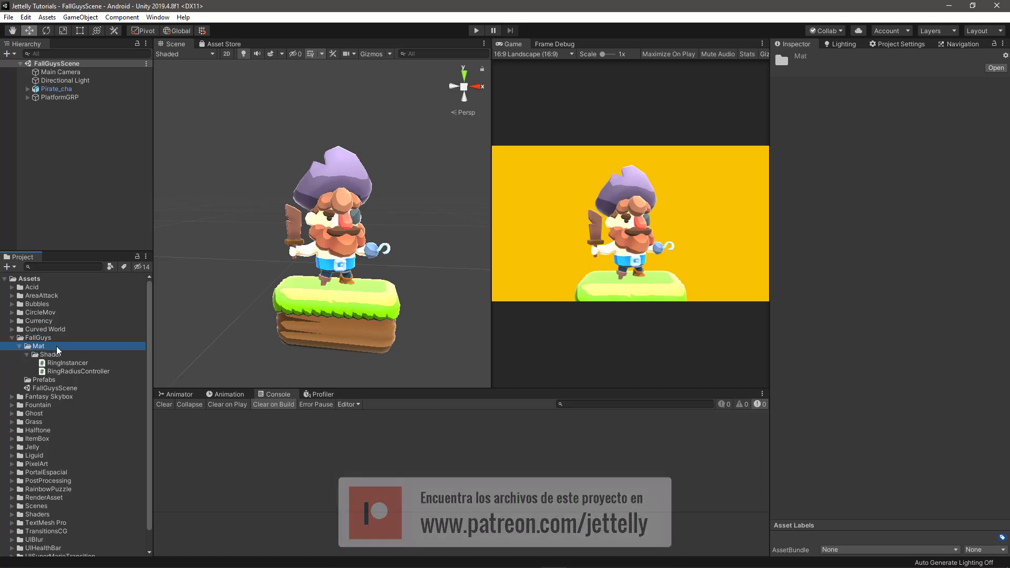
click(52, 381)
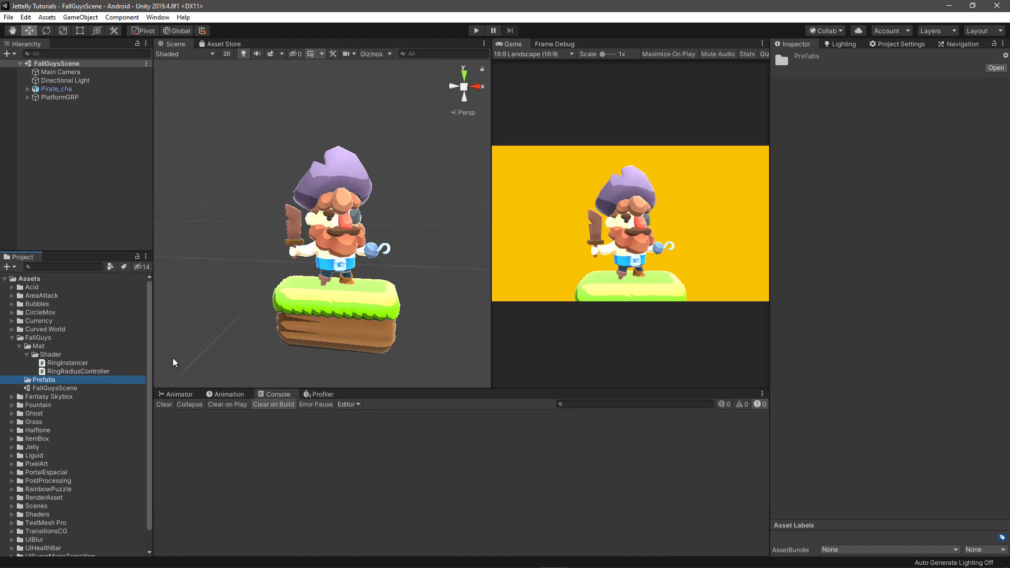
click(68, 90)
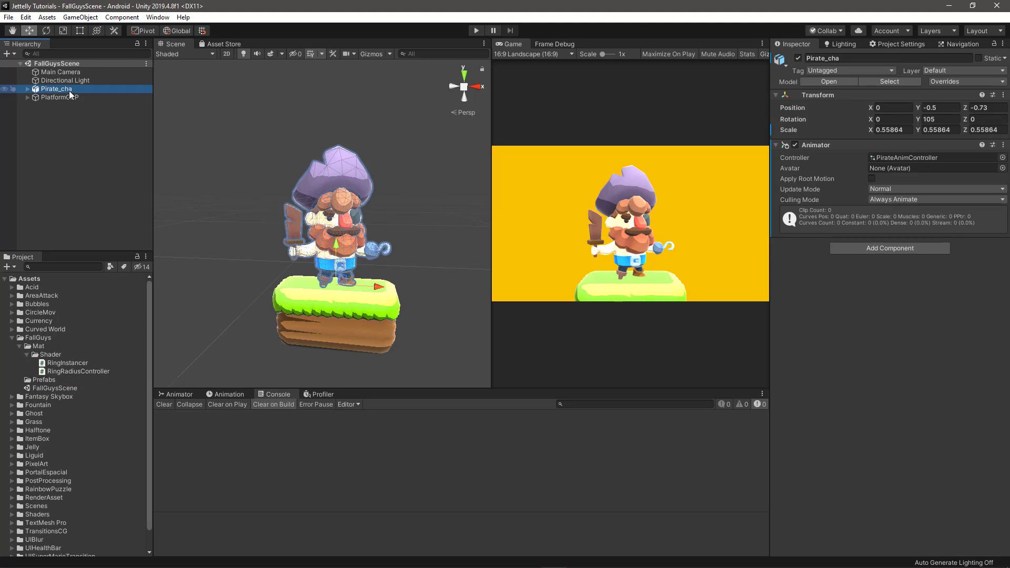
click(80, 98)
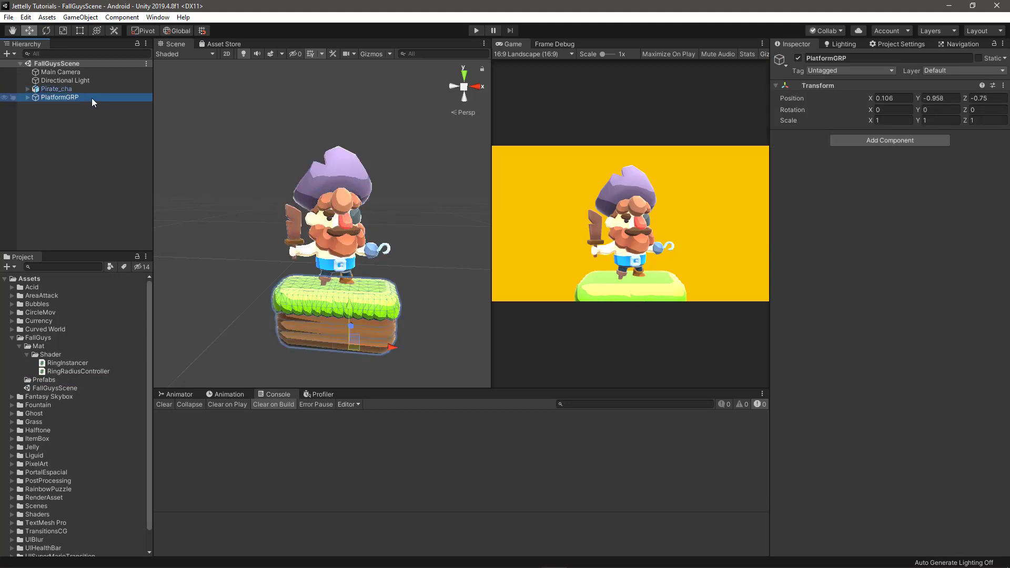
click(95, 82)
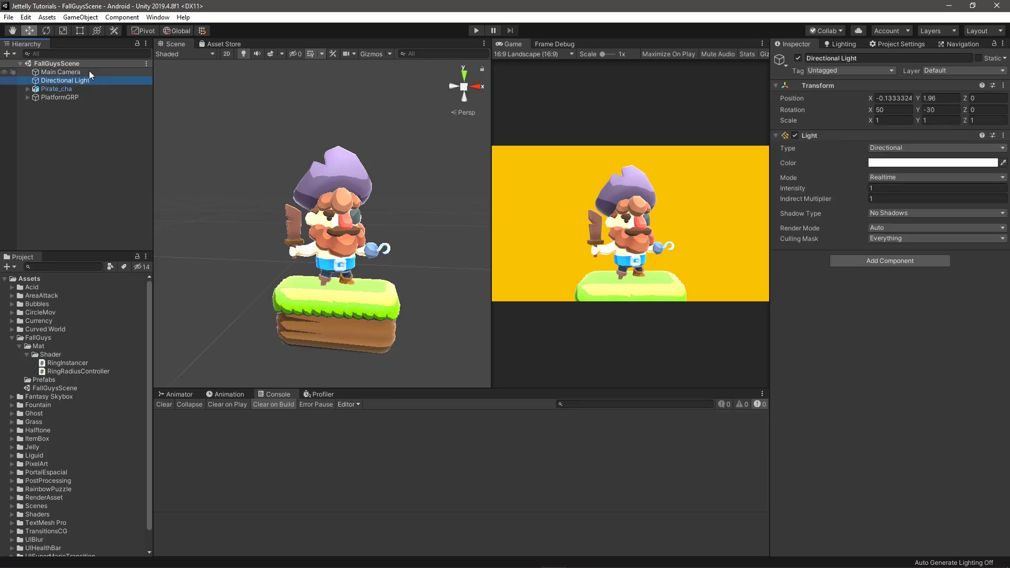
click(89, 71)
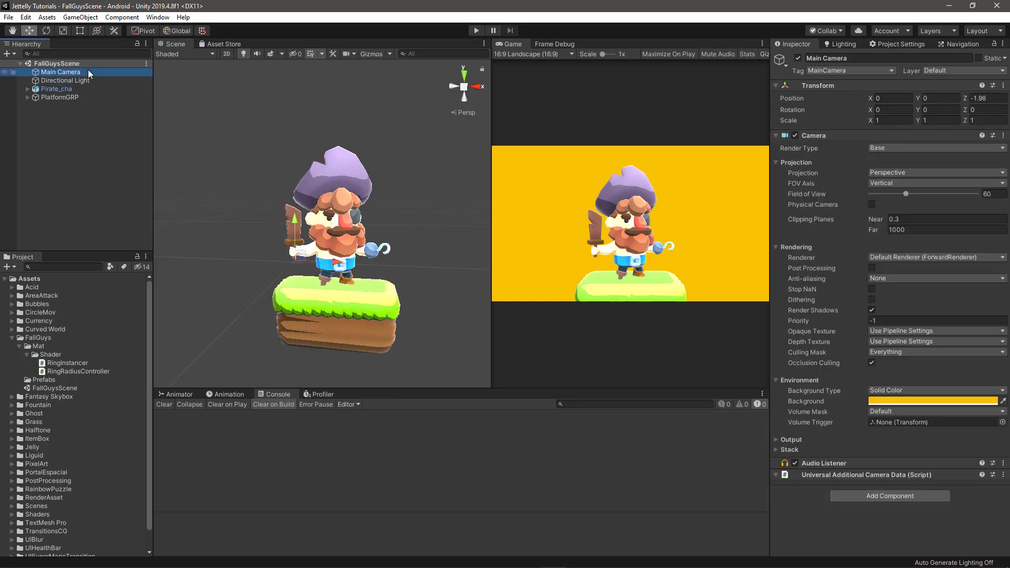
click(901, 401)
click(799, 98)
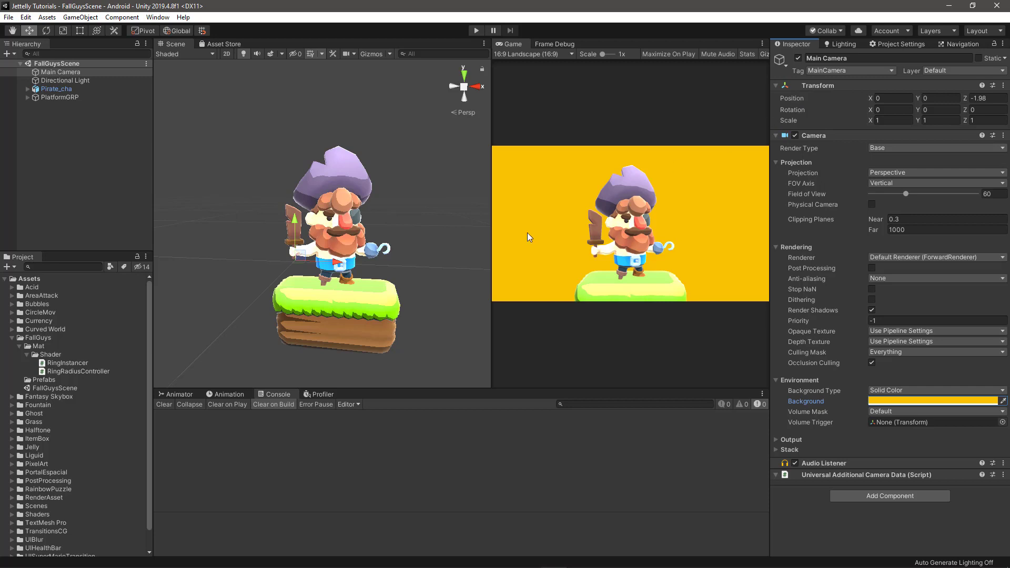
Create an Unlit Graph shader named Gradient in the Shader folder
click(53, 357)
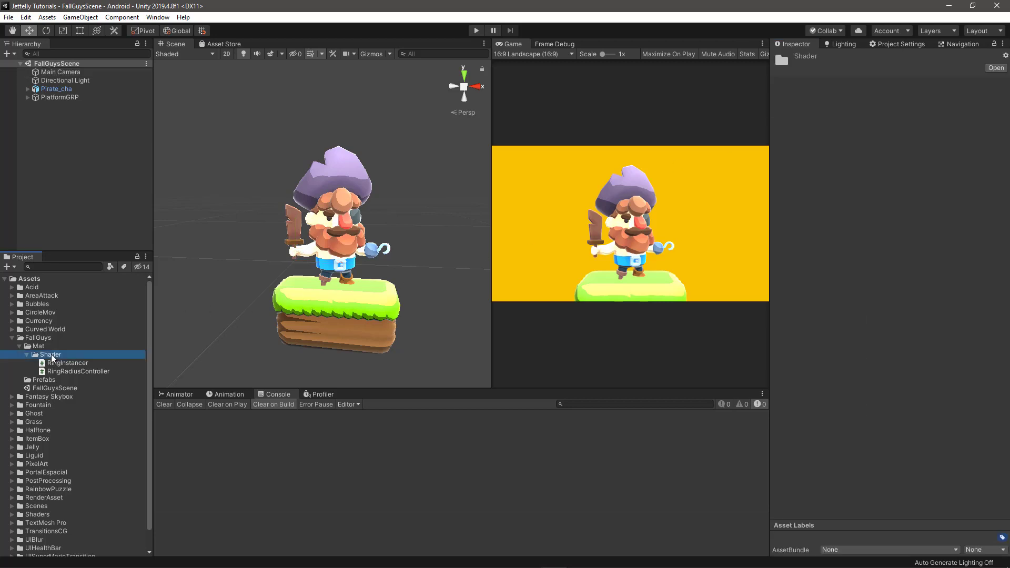
right_click(53, 357)
mouse_move(144, 99)
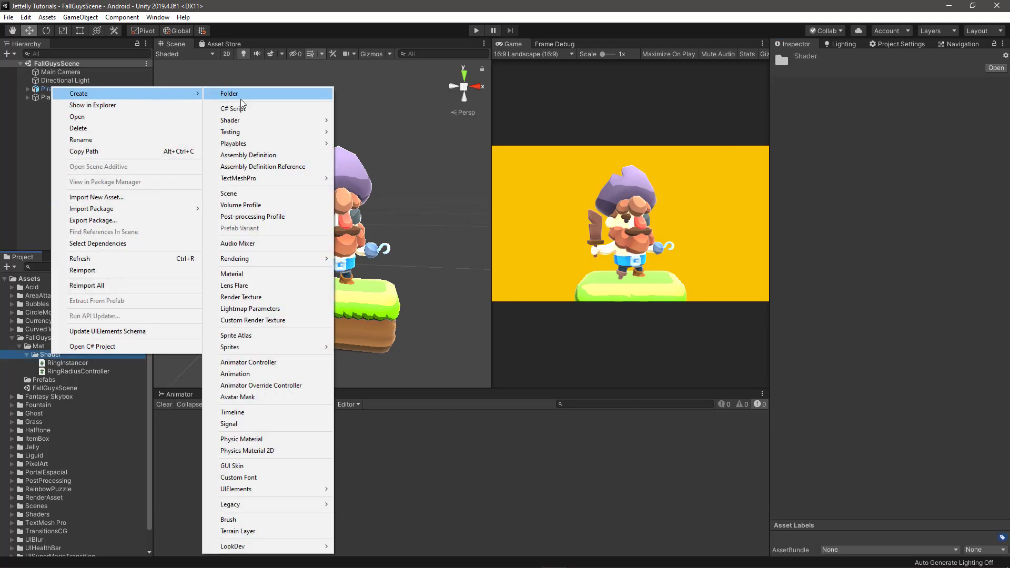
mouse_move(256, 121)
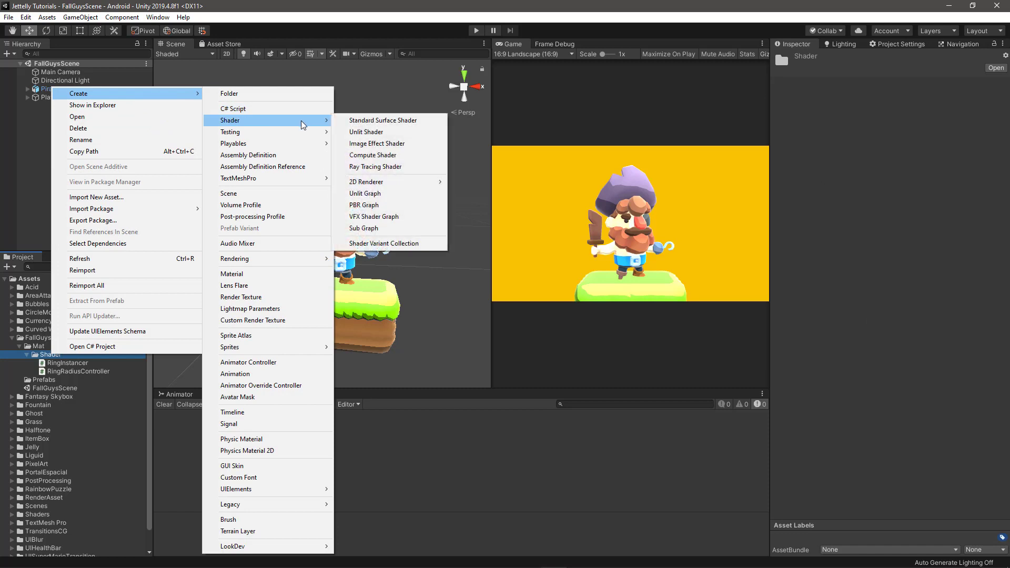
click(399, 194)
text(Gra)
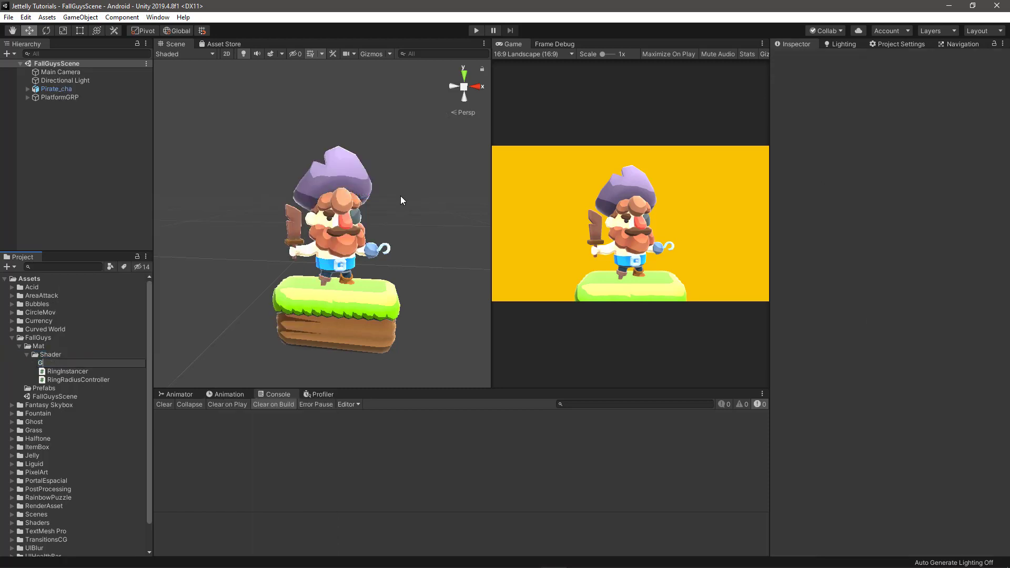
text(dient)
key(Return)
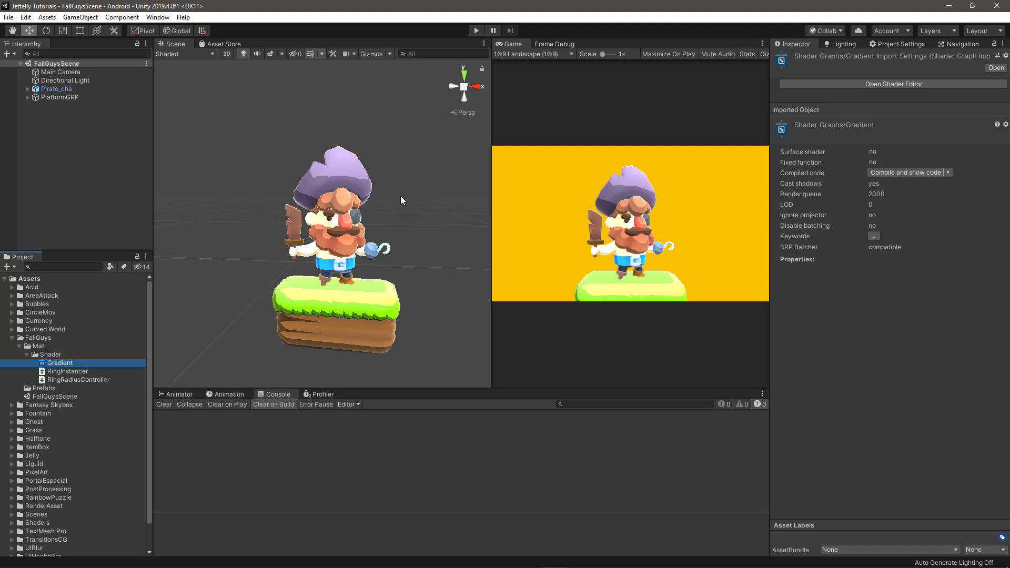
Create a Gradient material in the Mat folder using the Shader Graphs/Gradient shader
click(38, 346)
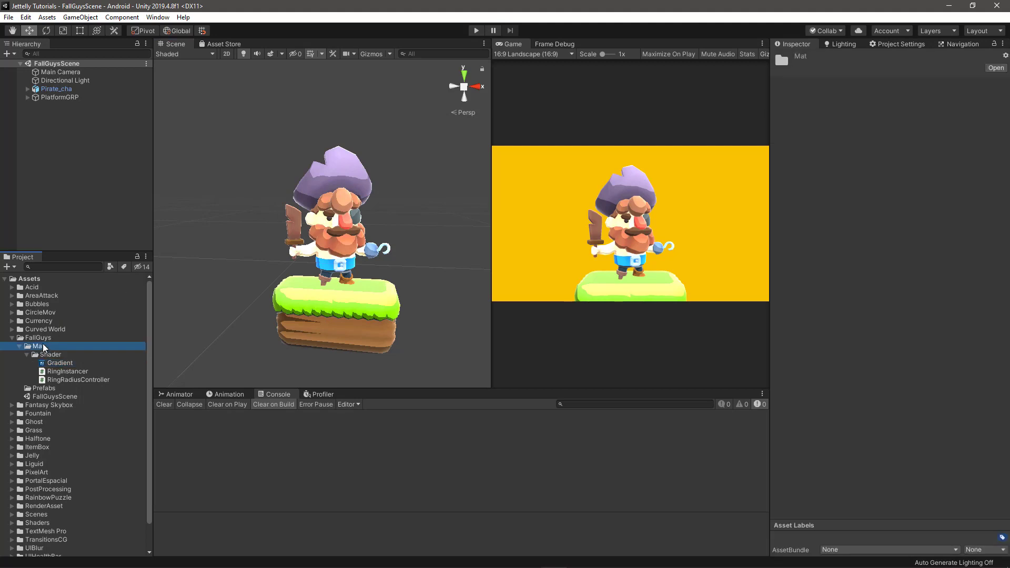
right_click(42, 345)
mouse_move(135, 83)
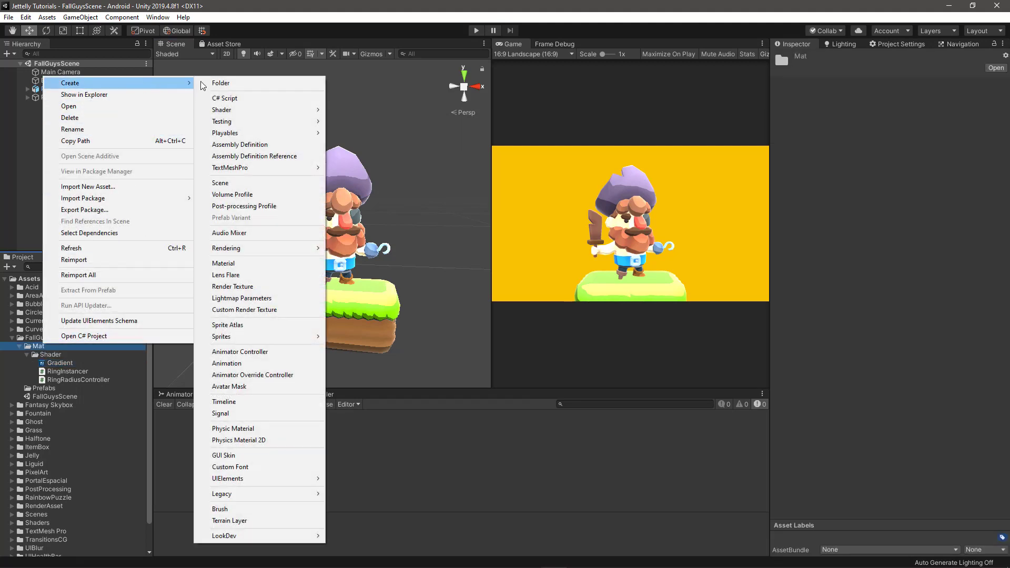
click(254, 263)
text(Gra)
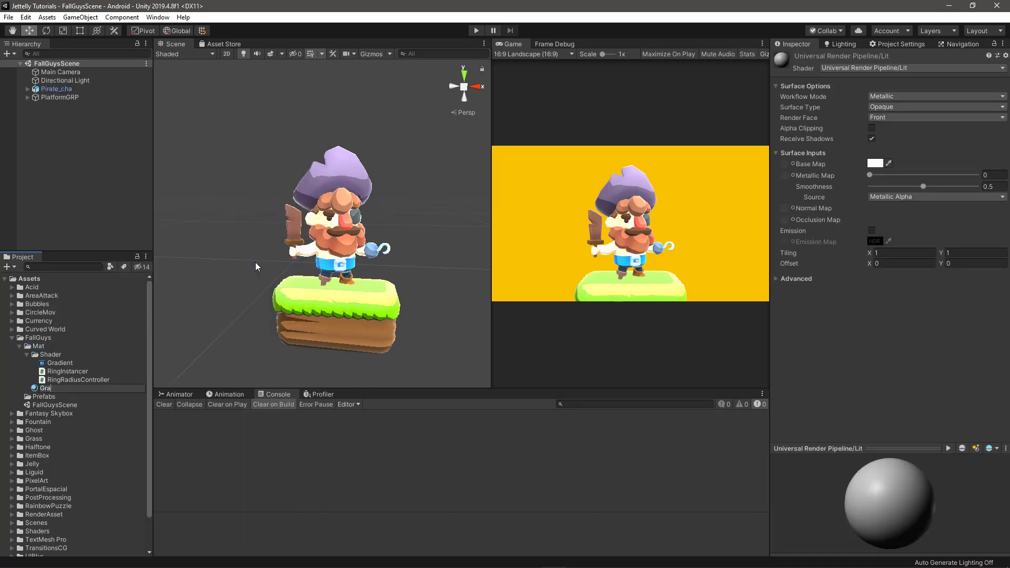
text(dient)
key(Return)
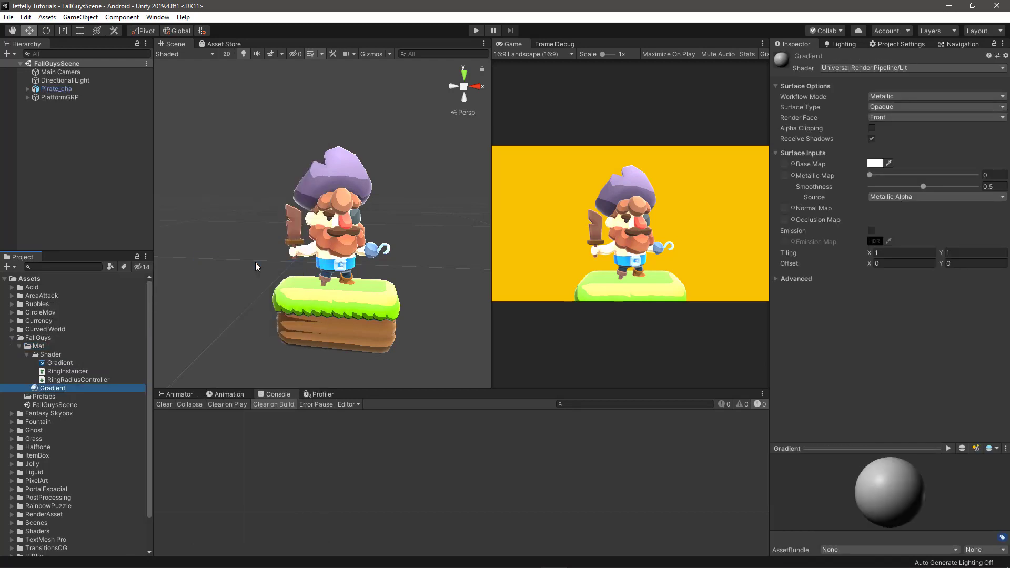
click(852, 67)
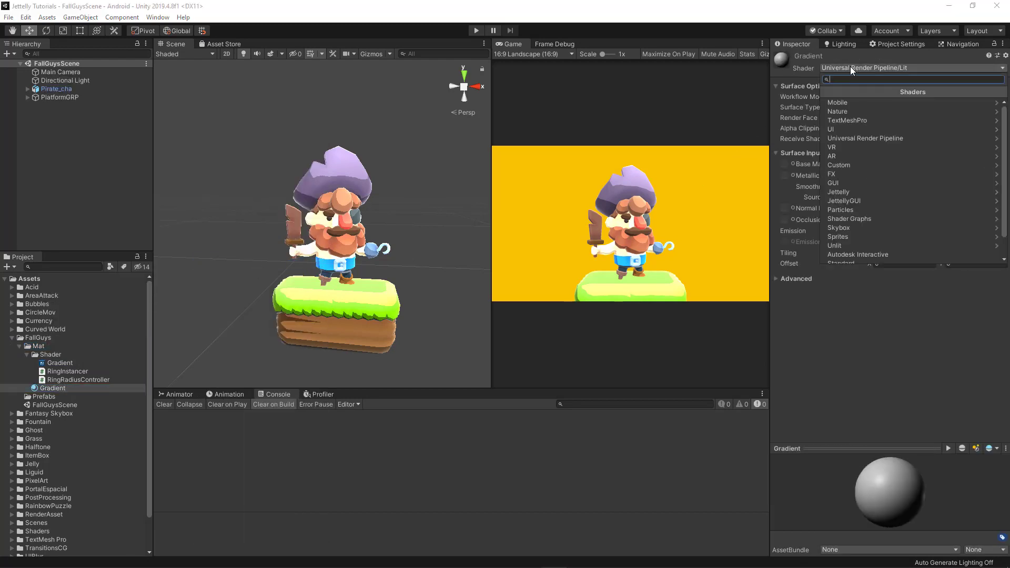
click(854, 220)
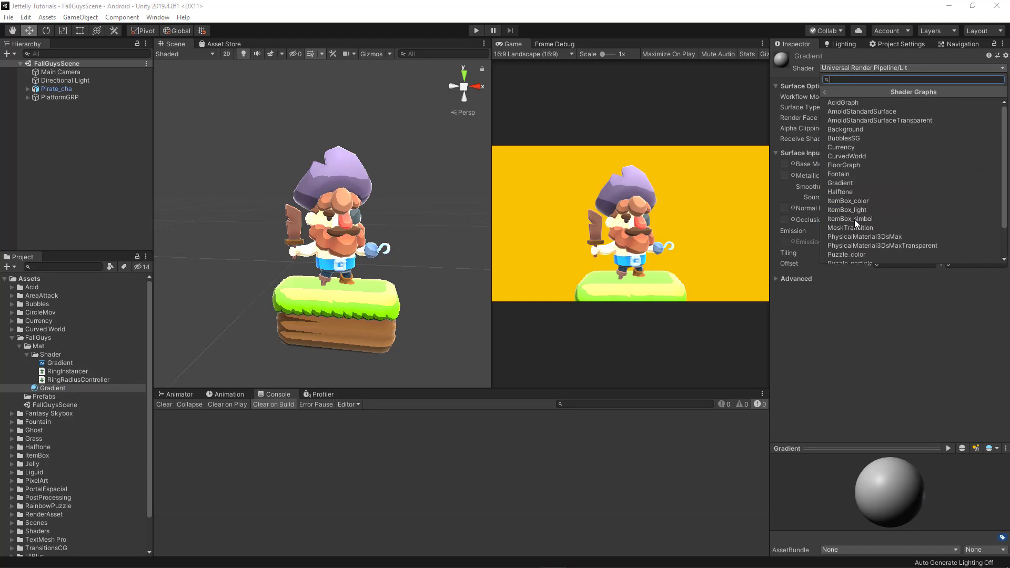
scroll(854, 219, down, 2)
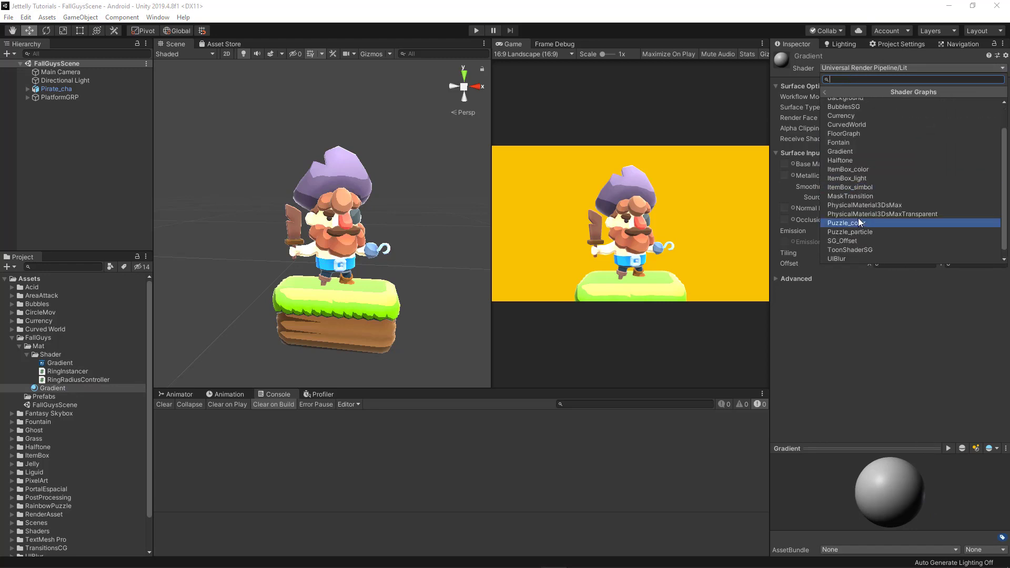
click(852, 150)
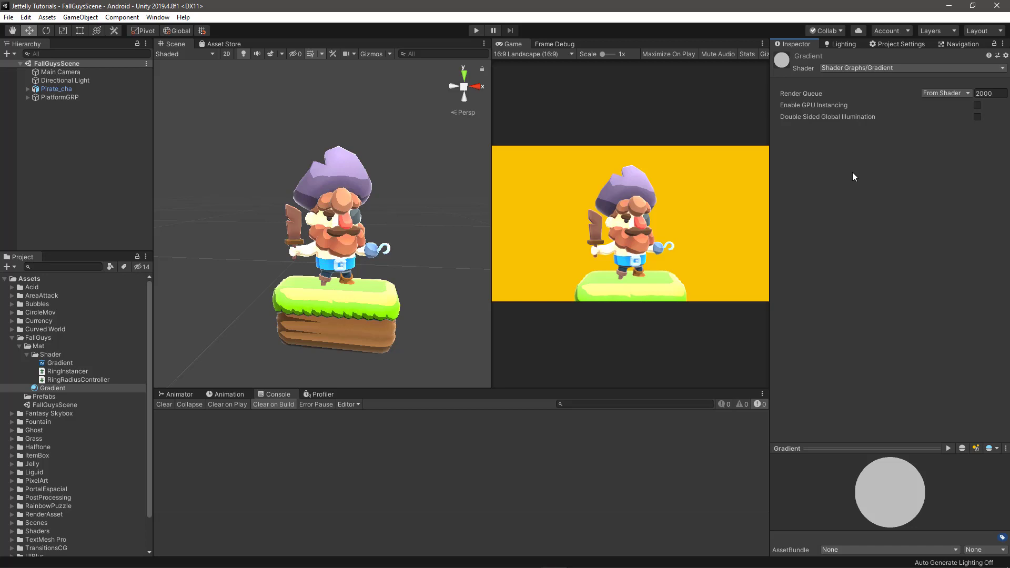
click(45, 150)
Add a quad at the origin and name it Gradient_mesh
right_click(55, 141)
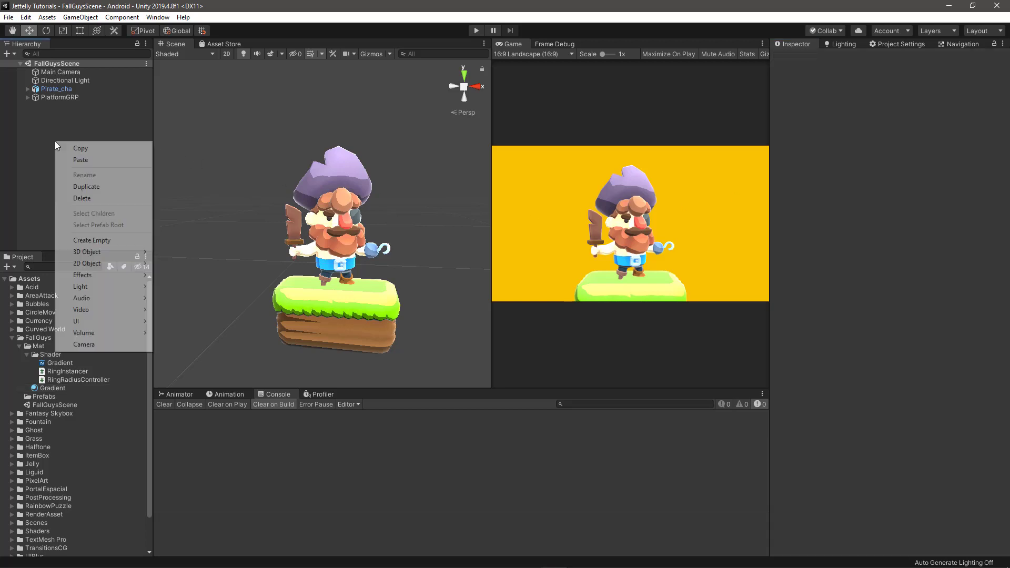
mouse_move(118, 255)
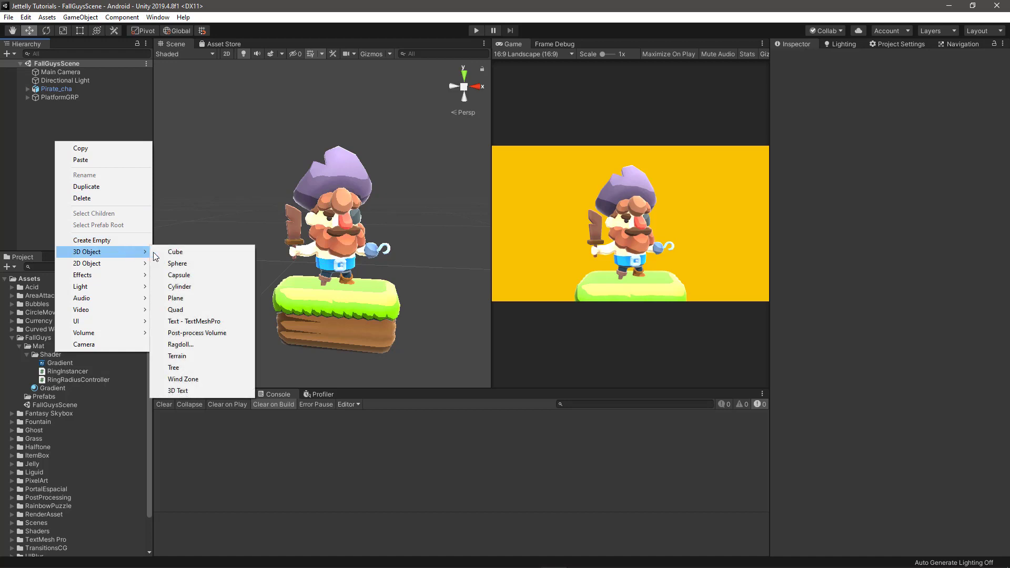
click(196, 310)
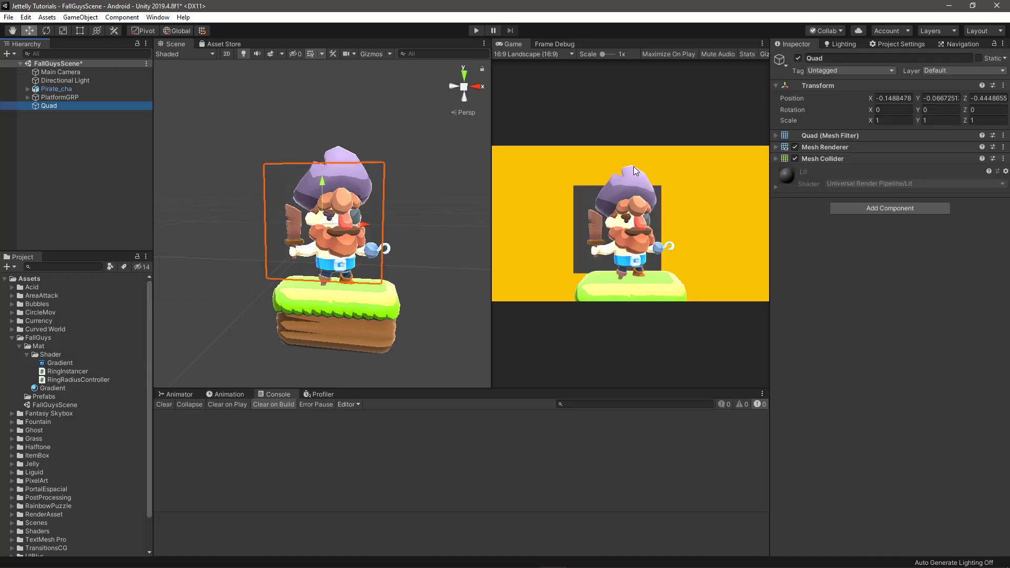
click(1002, 85)
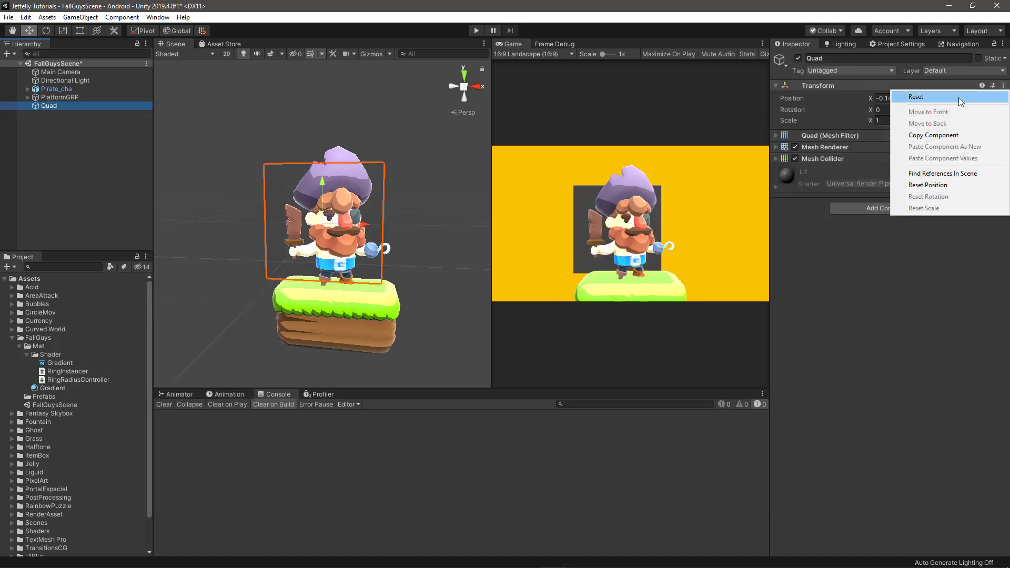
click(958, 97)
click(872, 58)
text(Grad)
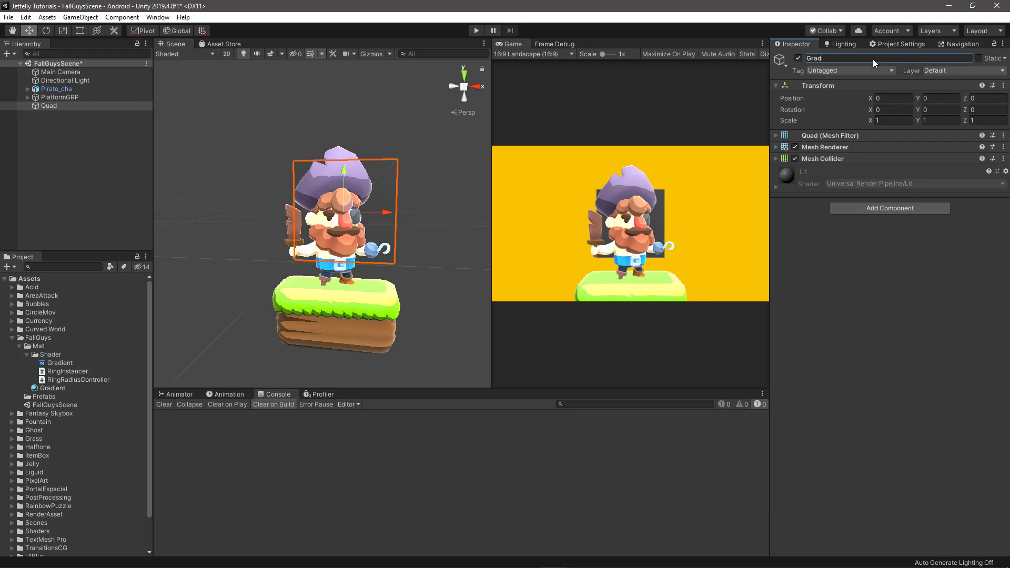
text(ient_mesh)
key(Return)
Apply the Gradient material to the quad and open the Gradient shader graph
alt+drag(368, 258, 423, 262)
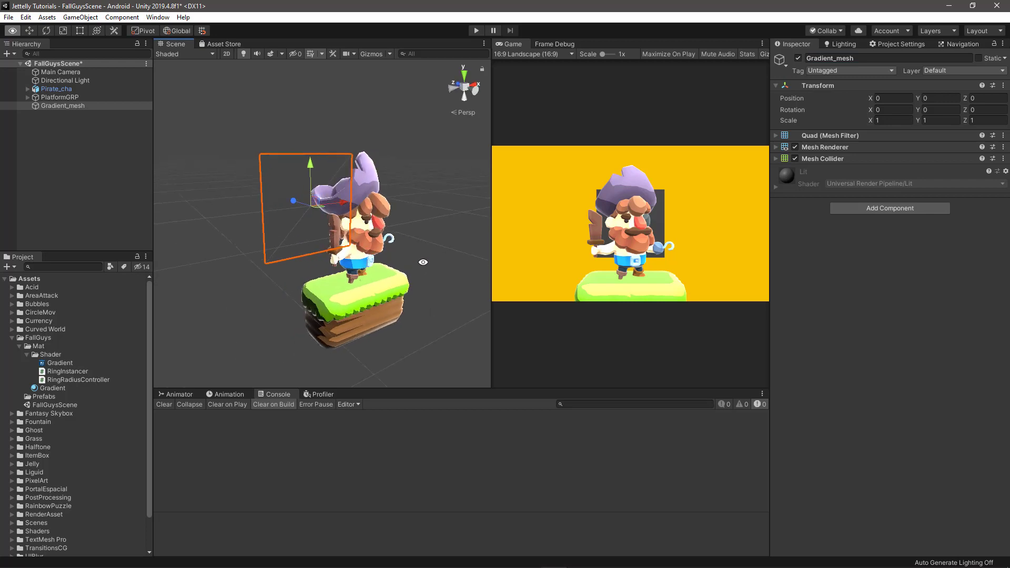
mouse_move(51, 388)
mouse_down()
mouse_move(291, 207)
mouse_move(383, 373)
mouse_up()
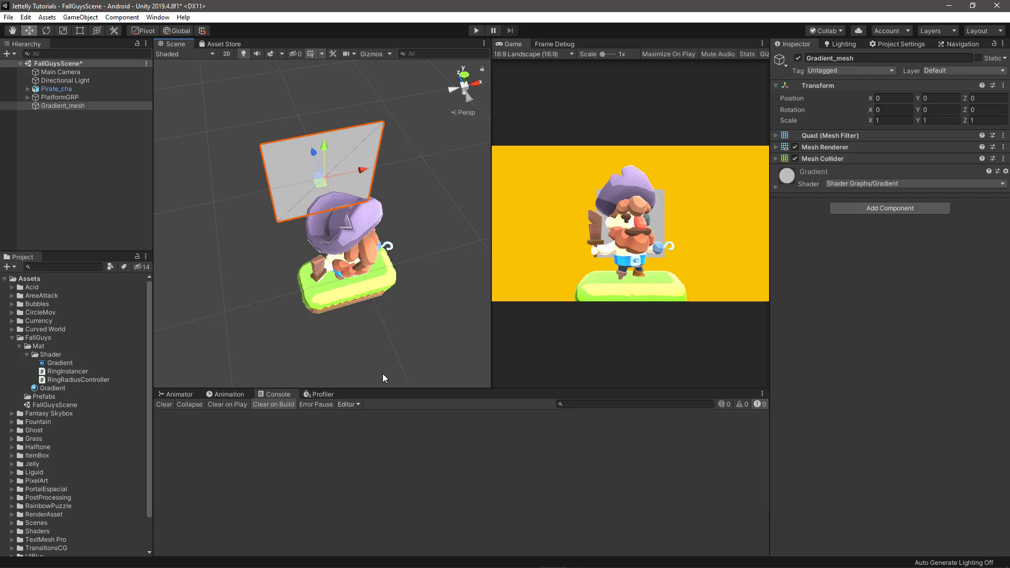
double_click(62, 364)
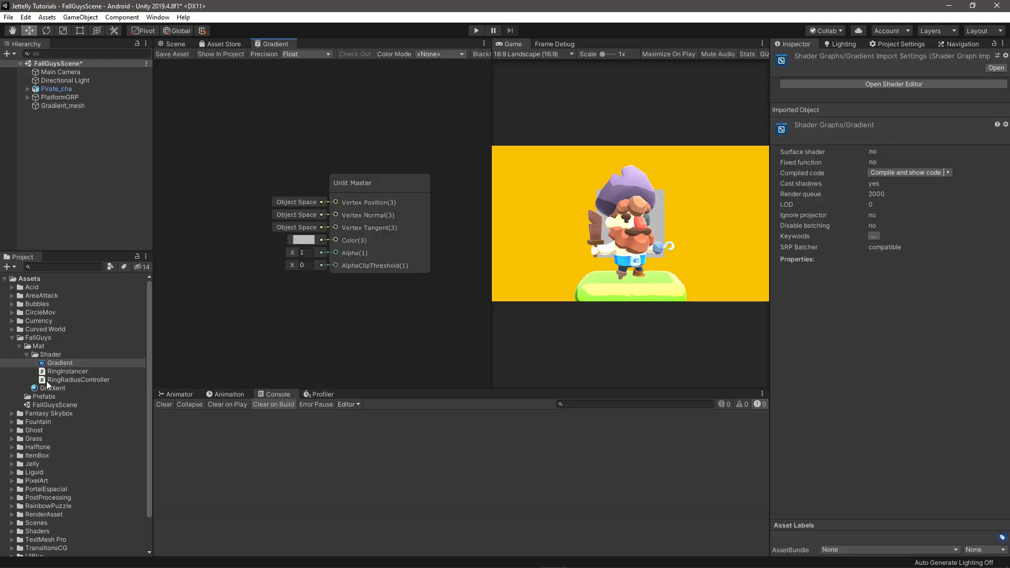
Add a UV node left of the master node with its preview collapsed
scroll(232, 243, down, 3)
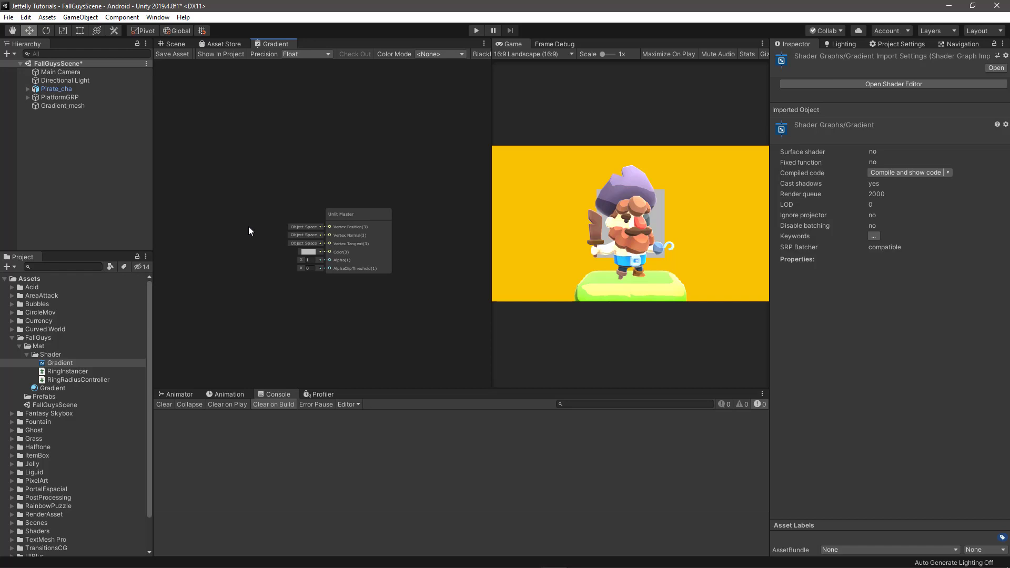
key(space)
text(uv)
key(Return)
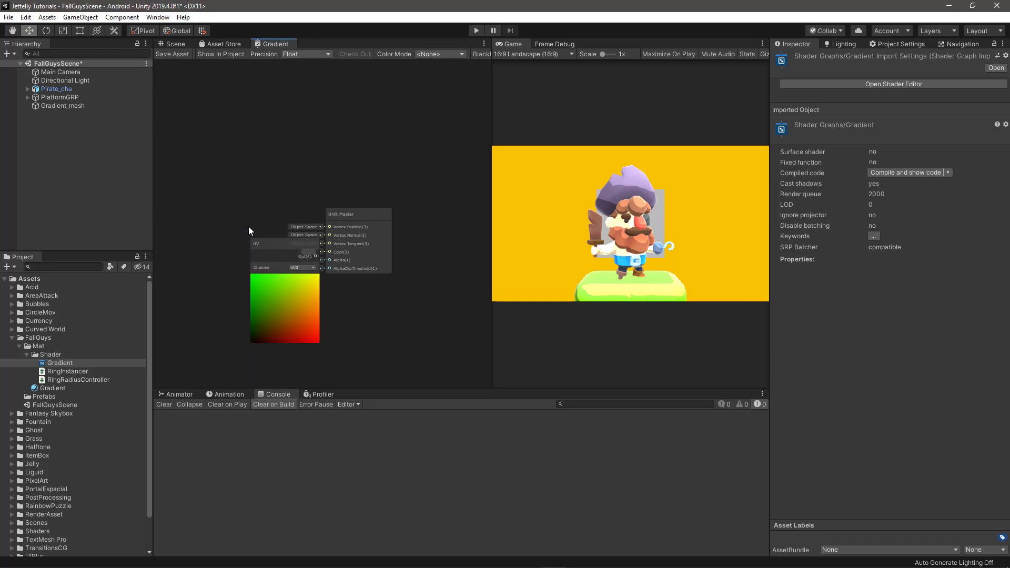
scroll(248, 226, up, 3)
middle_drag(249, 225, 356, 146)
drag(384, 173, 252, 143)
click(294, 178)
click(299, 212)
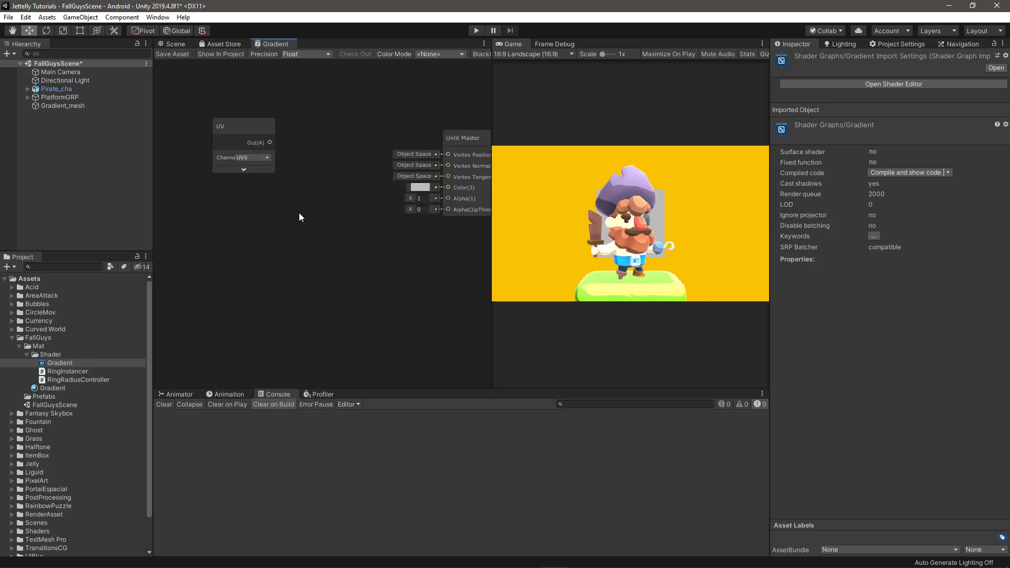
Add a Split node fed by UV and connect its G channel to Alpha
key(space)
text(spl)
key(Return)
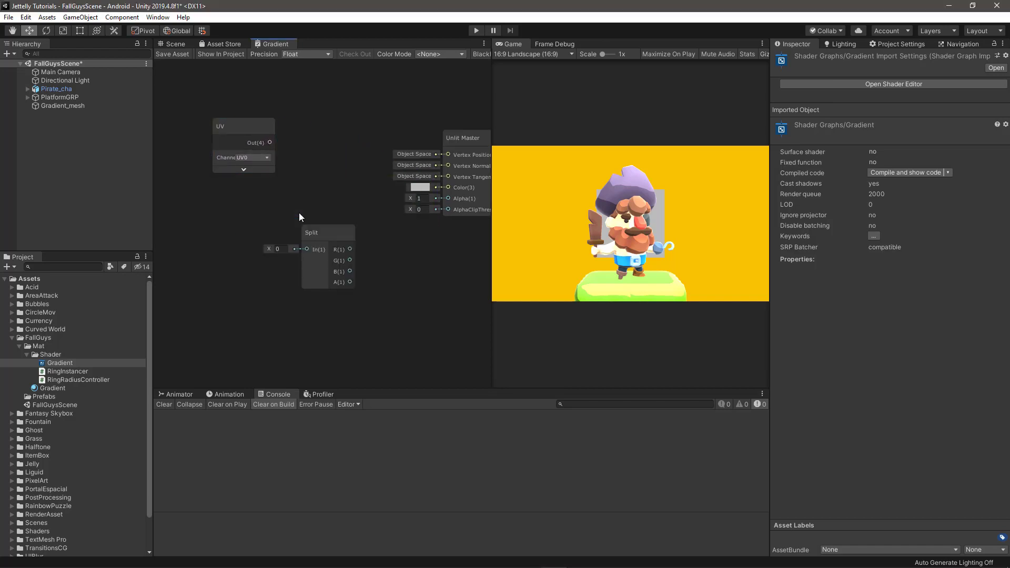
scroll(298, 212, up, 2)
mouse_move(268, 135)
mouse_down()
mouse_move(309, 257)
mouse_move(304, 179)
mouse_up()
click(326, 154)
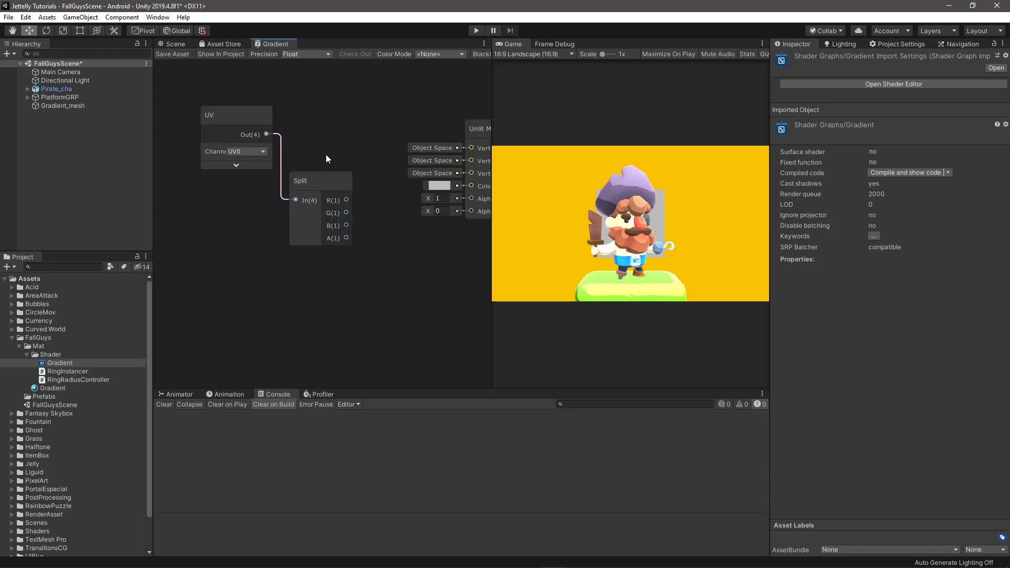
middle_drag(364, 147, 278, 150)
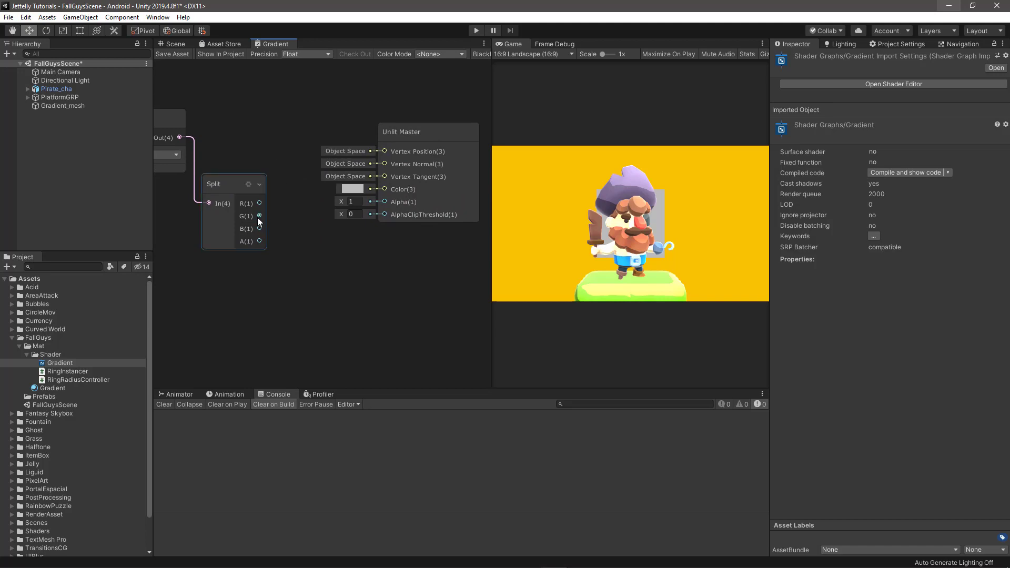
drag(259, 216, 384, 202)
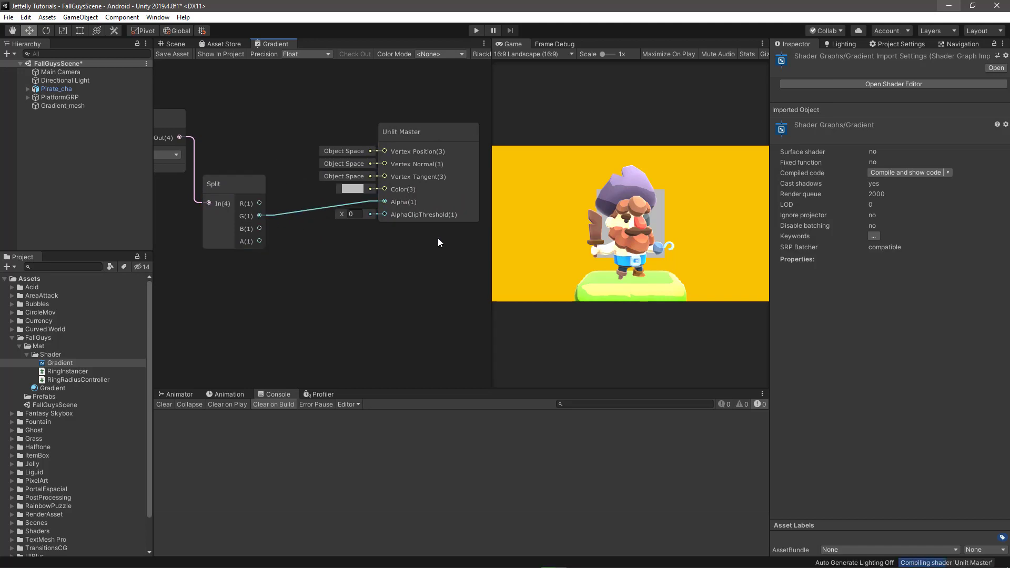
Set the Unlit Master node's surface type to Transparent
drag(416, 131, 378, 145)
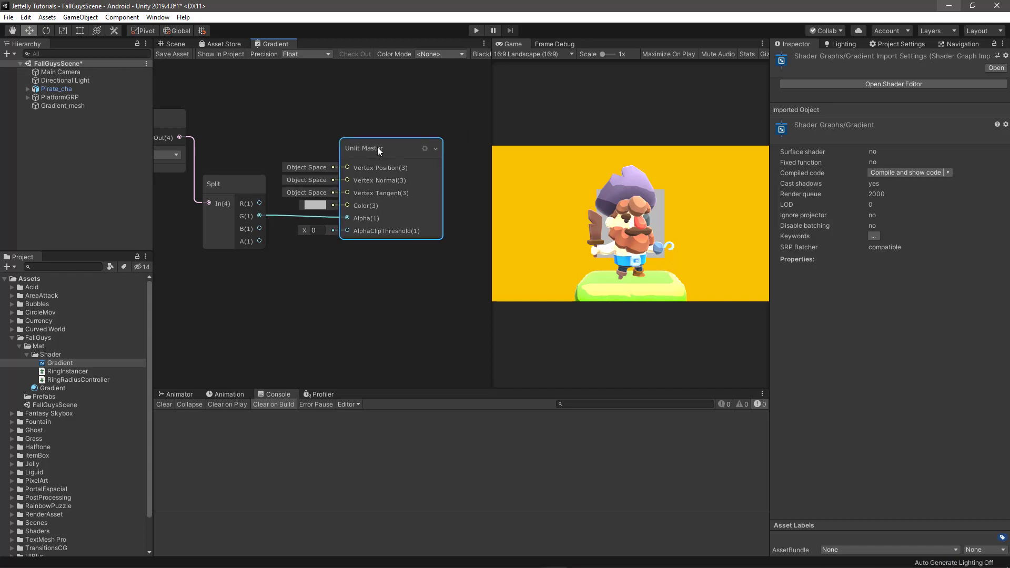
middle_drag(403, 134, 306, 140)
click(328, 153)
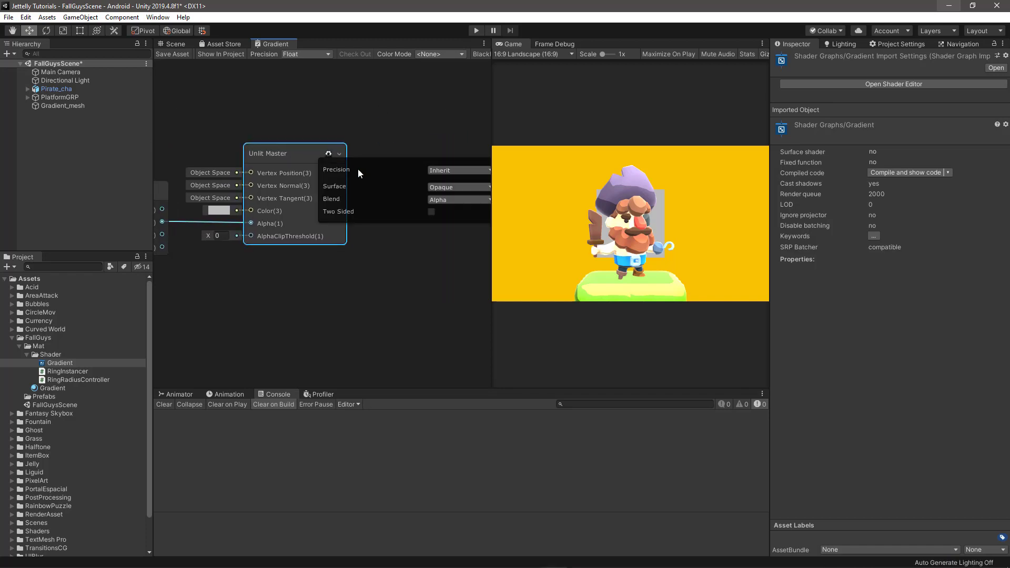
click(440, 187)
click(450, 211)
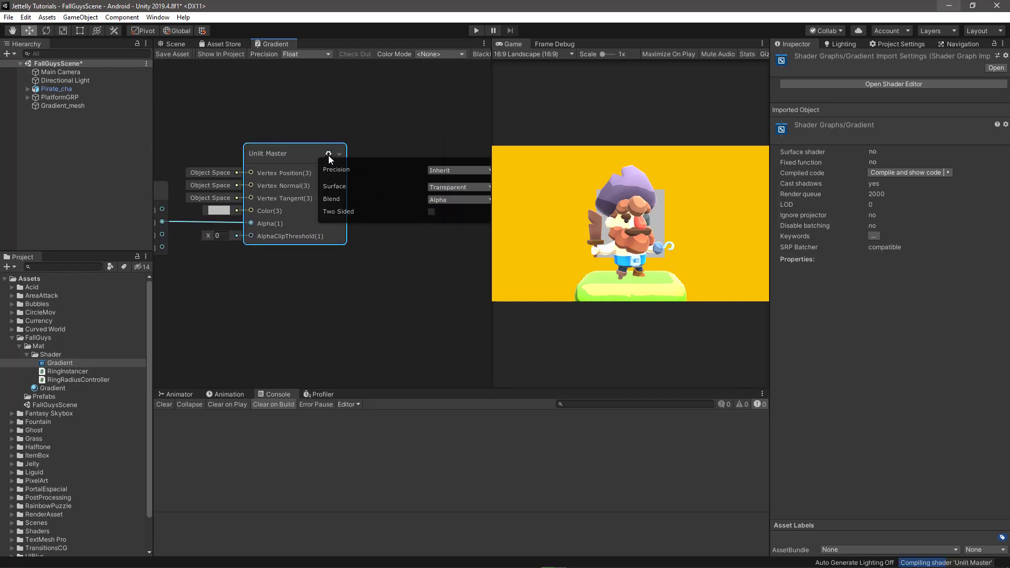
mouse_move(360, 131)
middle_down()
mouse_move(308, 128)
mouse_move(404, 145)
mouse_move(388, 141)
middle_up()
click(282, 150)
scroll(388, 141, down, 2)
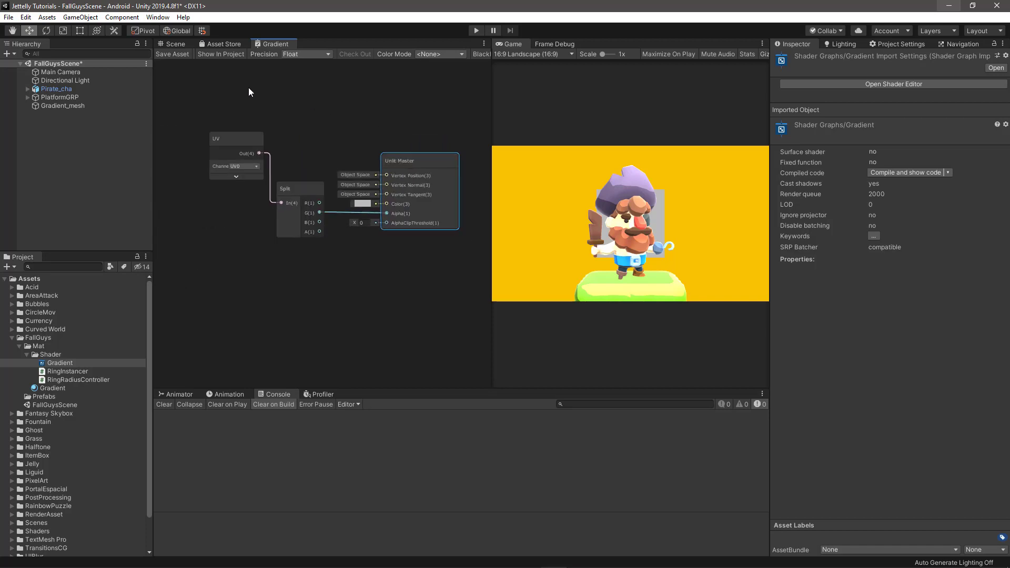
Save the Gradient shader graph and orbit around the semi-transparent Gradient_mesh quad in the Scene view
click(177, 56)
click(175, 43)
alt+drag(227, 194, 288, 134)
click(277, 176)
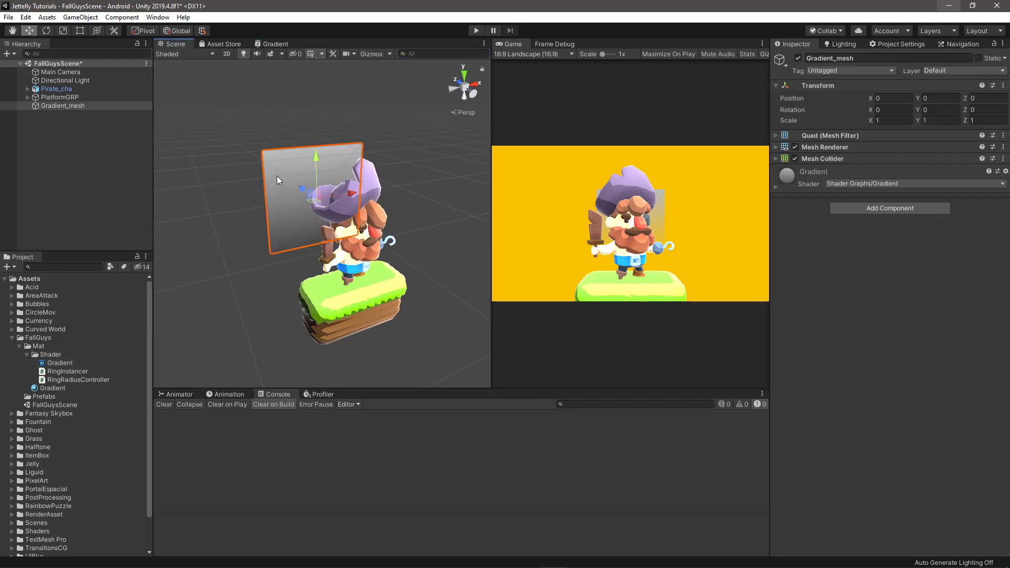
mouse_move(277, 176)
alt+mouse_down()
mouse_move(339, 229)
mouse_move(66, 250)
alt+mouse_up()
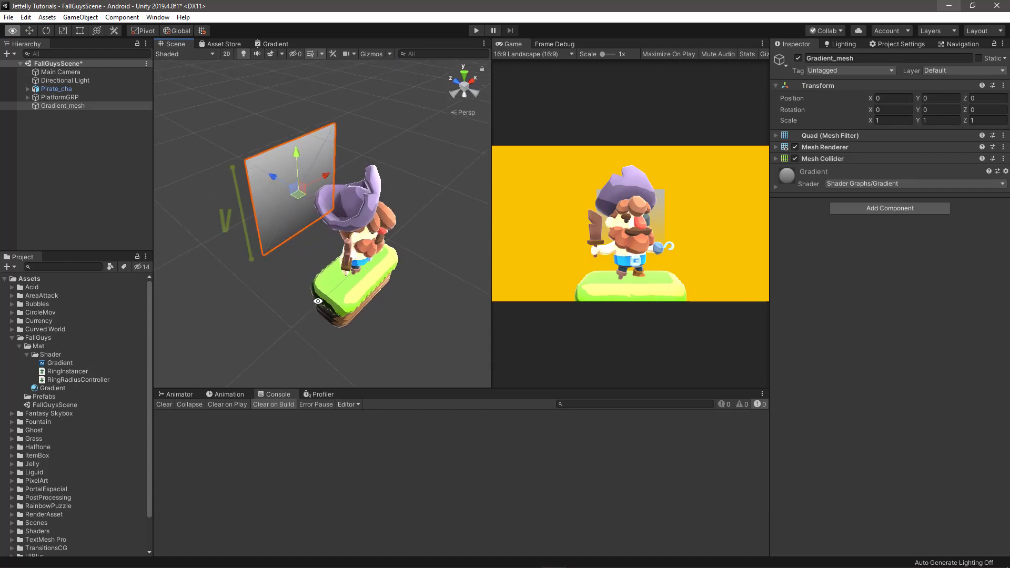
alt+drag(67, 250, 308, 301)
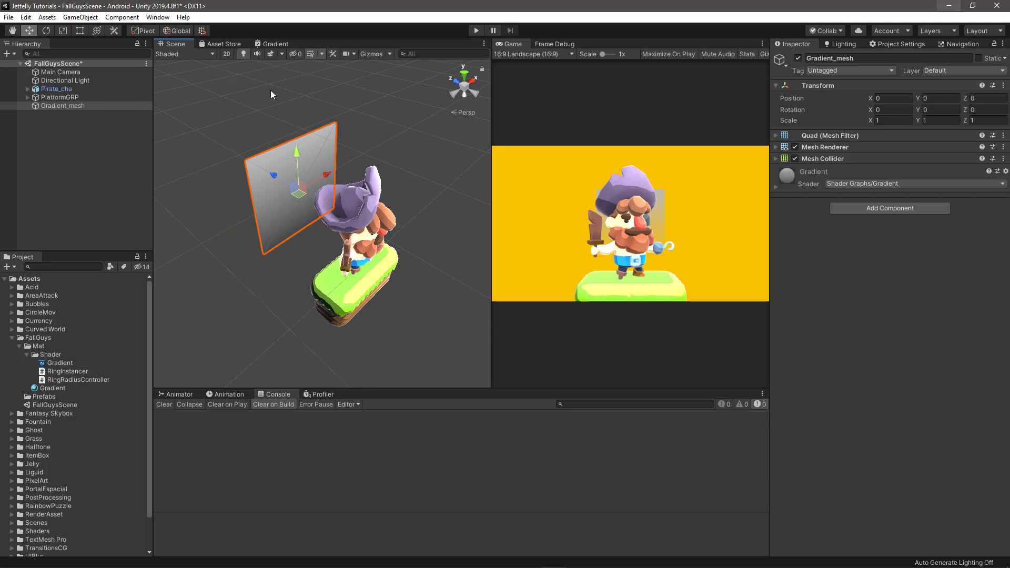
Unhook G from Alpha and feed Split's G into a new One Minus node
click(271, 44)
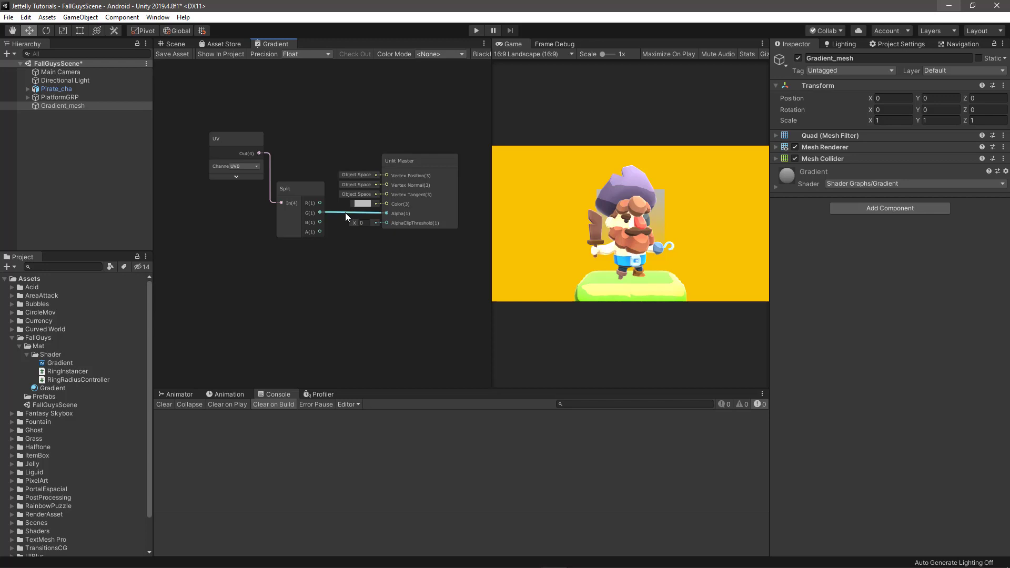
drag(345, 213, 332, 275)
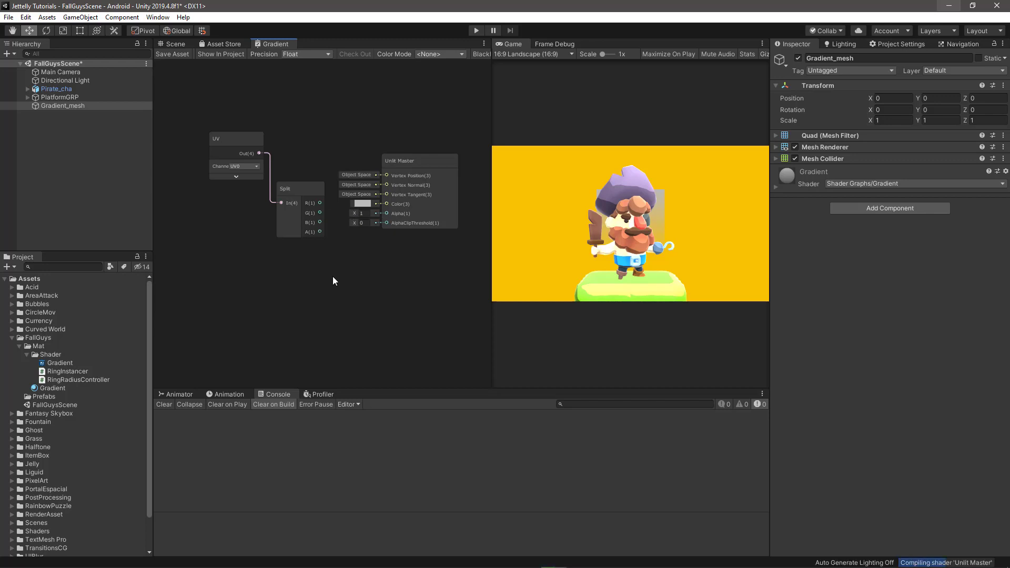
text(one)
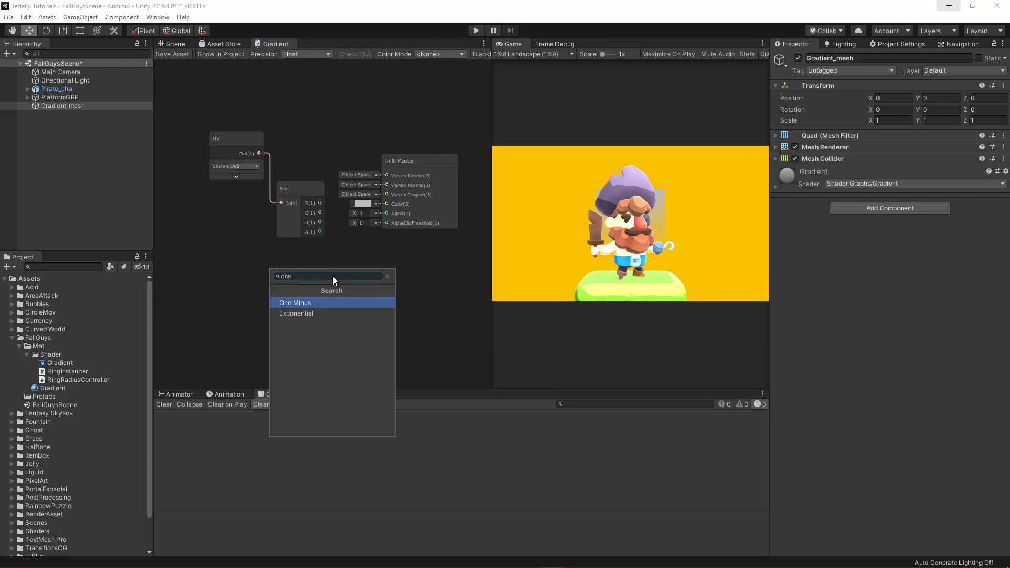
key(Return)
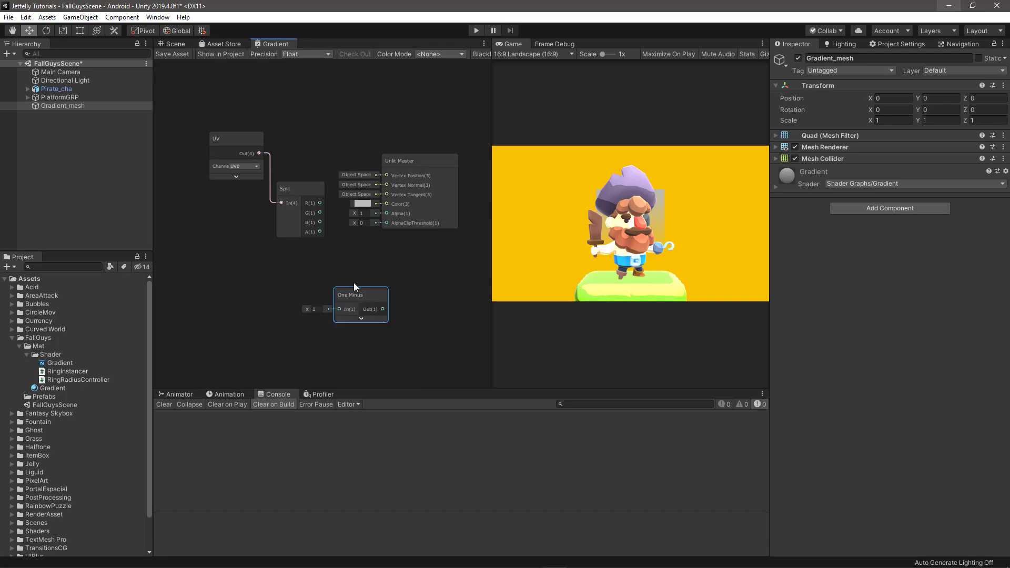
middle_drag(305, 263, 345, 237)
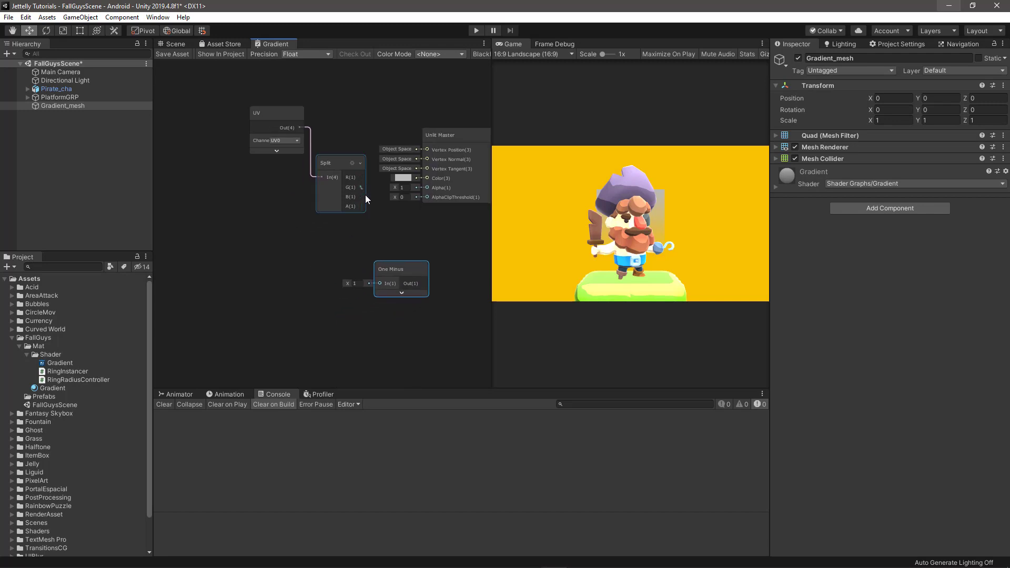
drag(361, 188, 374, 285)
Arrange the UV, Split and One Minus nodes neatly together
drag(249, 93, 371, 293)
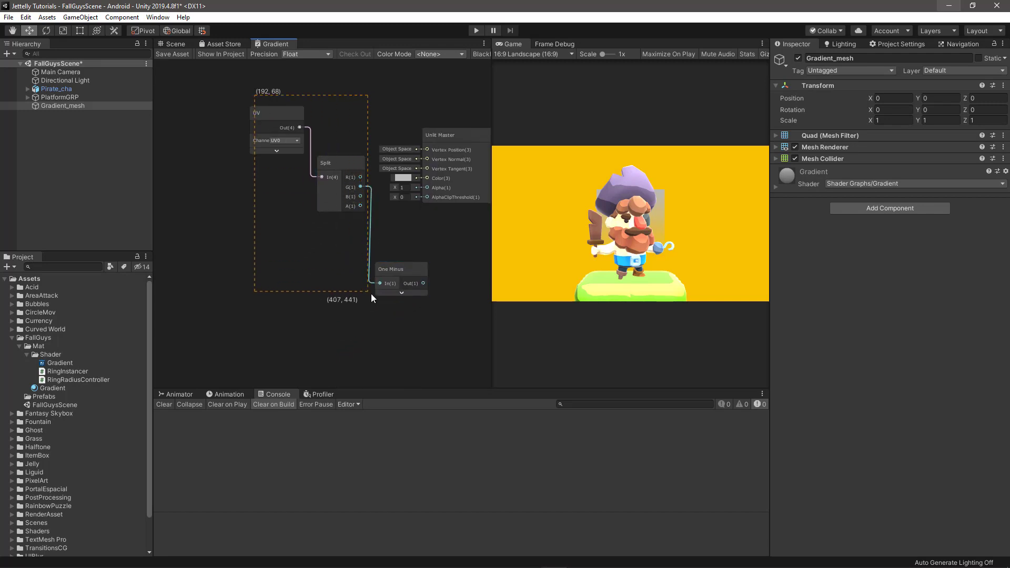
drag(318, 163, 238, 150)
click(345, 192)
drag(318, 255, 319, 203)
click(368, 227)
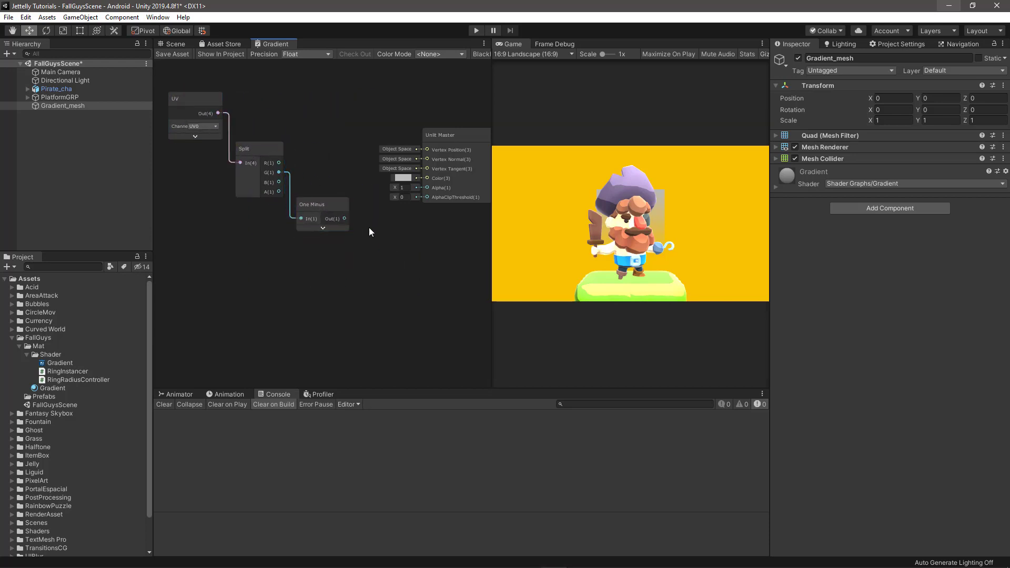
Add a Vector1 property _opacity in Slider mode and place its node in the graph
click(482, 54)
click(291, 74)
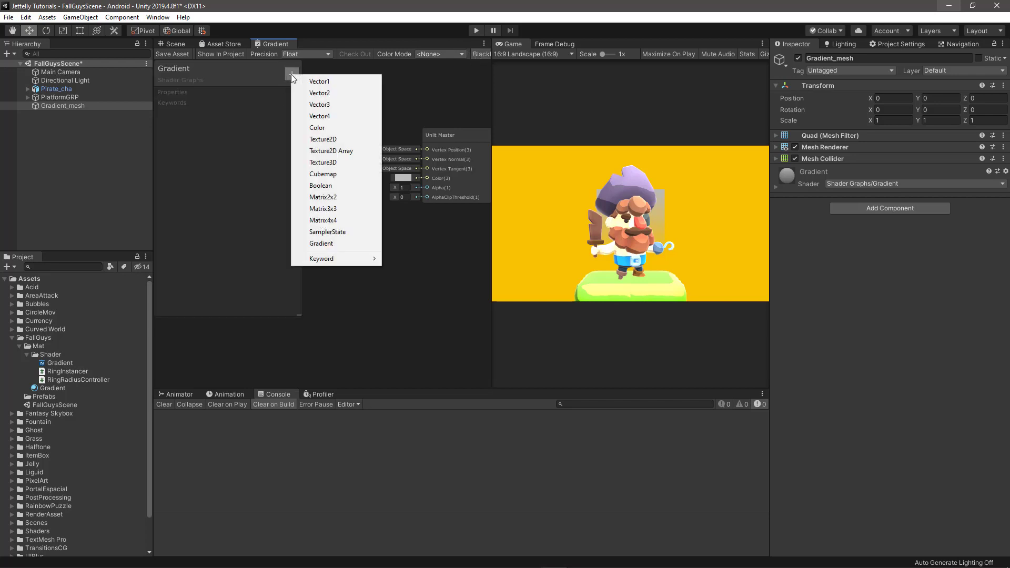
click(327, 80)
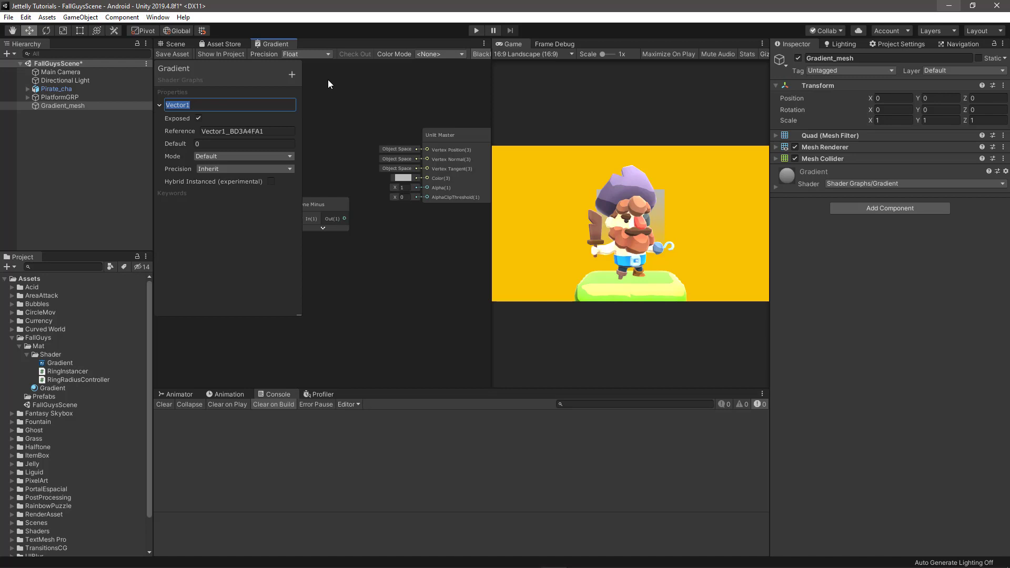
text(_opaci)
text(ty)
key(Return)
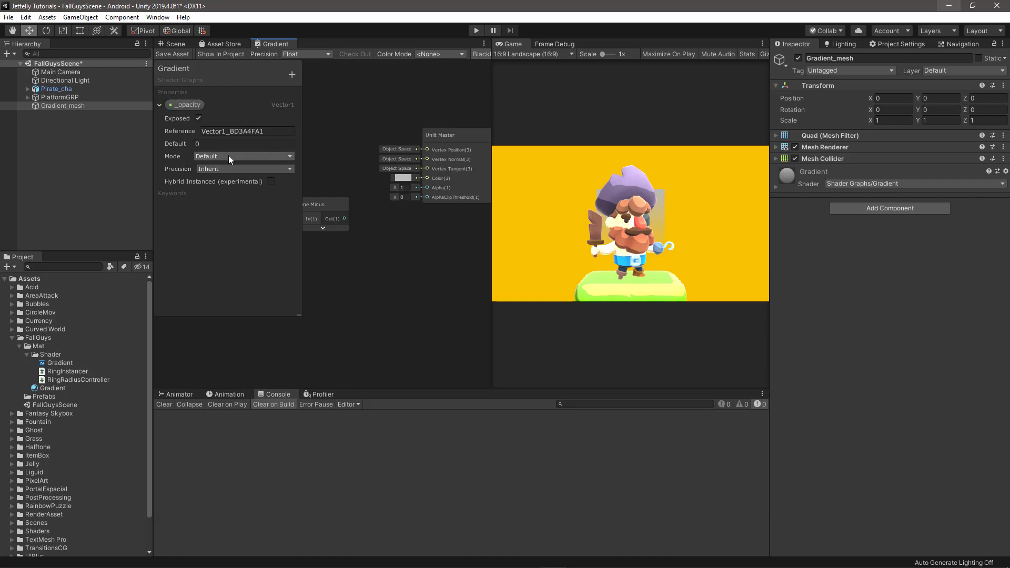
click(228, 156)
click(228, 179)
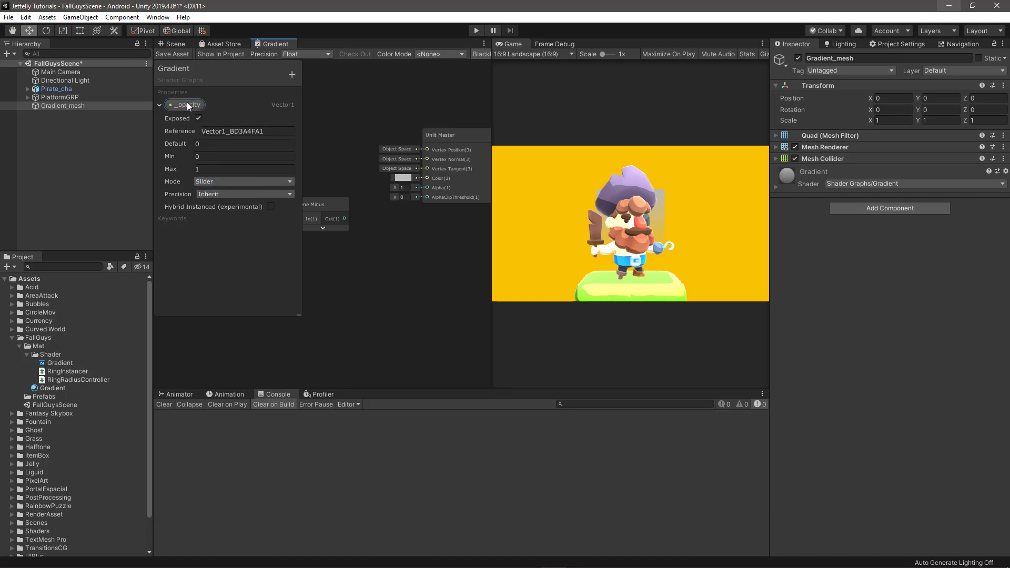
drag(181, 103, 381, 254)
click(480, 52)
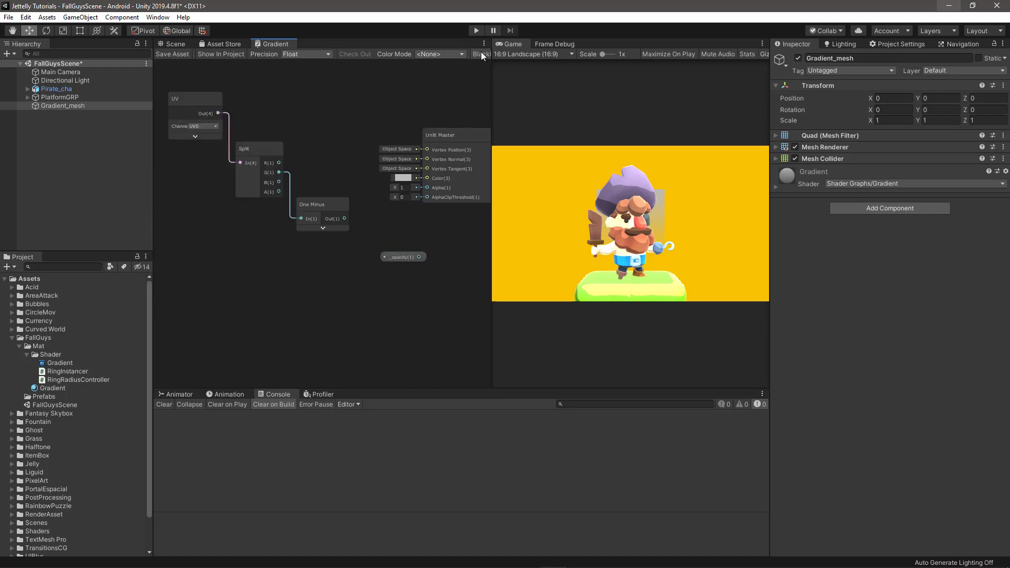
Add a Multiply node and wire the One Minus output into its A input
drag(403, 258, 329, 274)
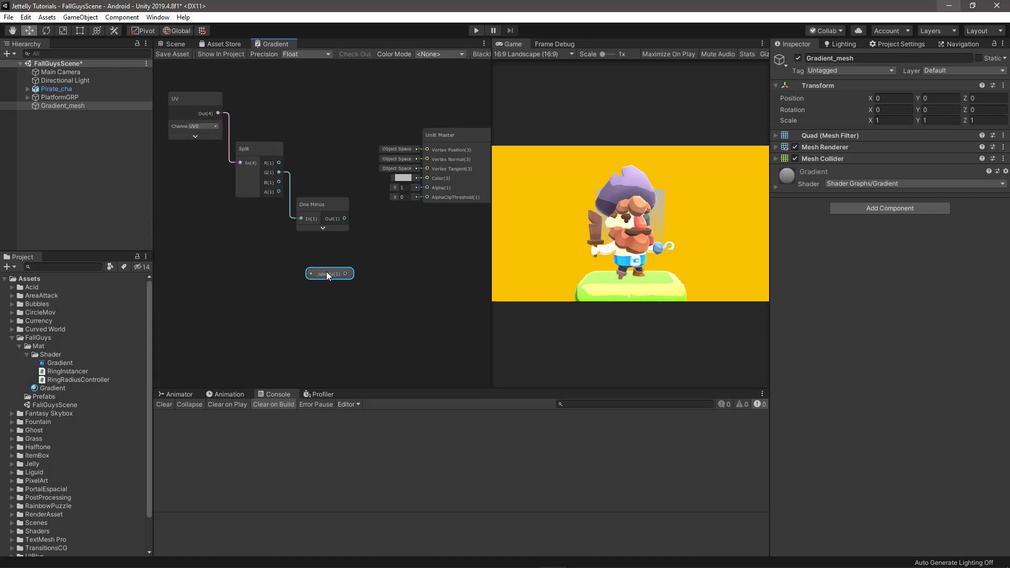
click(390, 264)
key(space)
text(mu)
key(Return)
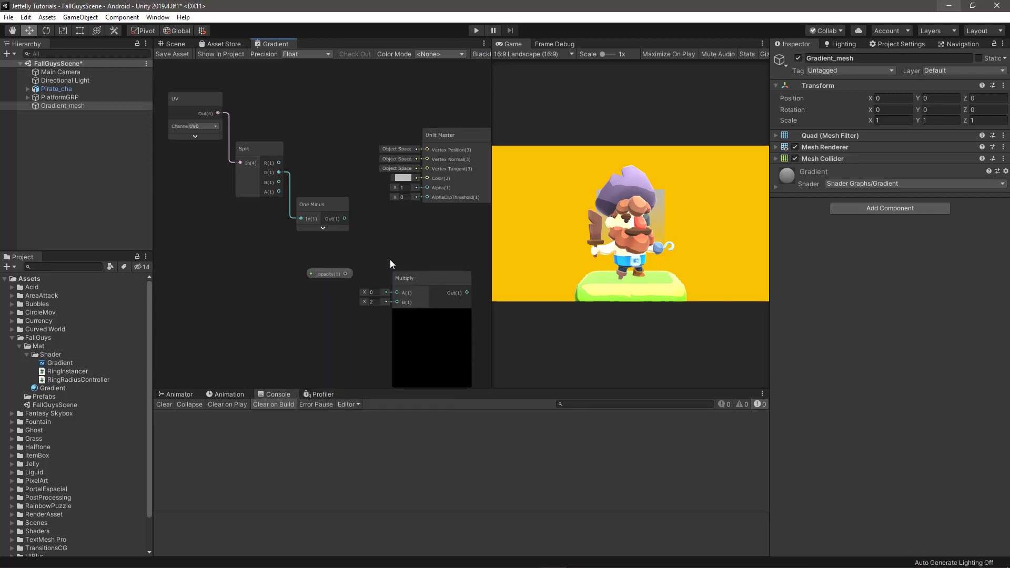
middle_drag(390, 259, 368, 197)
click(425, 290)
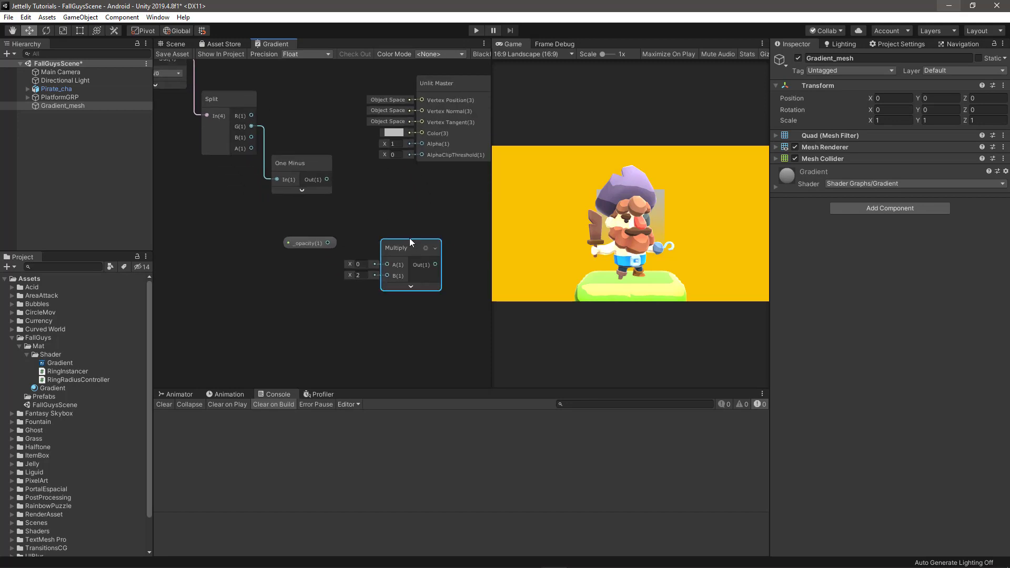
drag(405, 248, 372, 221)
mouse_move(326, 179)
mouse_down()
mouse_move(351, 237)
mouse_move(275, 272)
mouse_move(347, 251)
mouse_up()
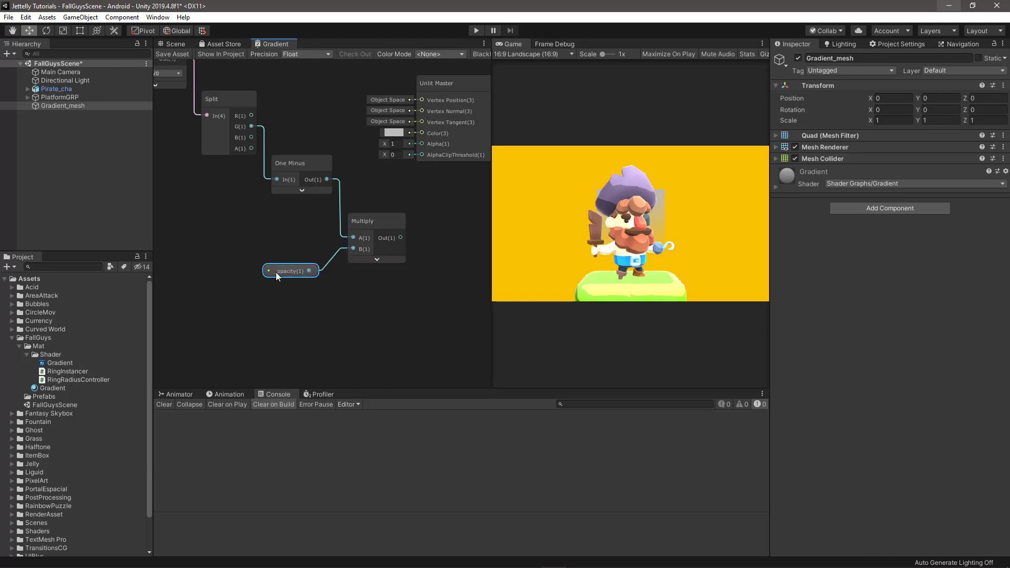
Arrange the _opacity and Multiply nodes and connect Multiply's output to the master Alpha
drag(275, 272, 293, 257)
drag(364, 227, 365, 211)
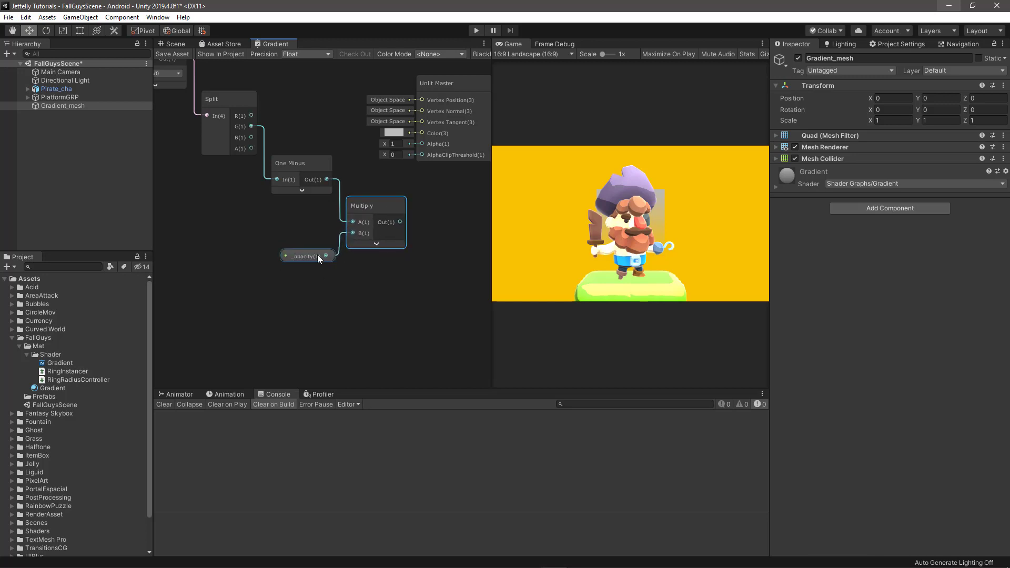
drag(317, 254, 320, 259)
click(372, 276)
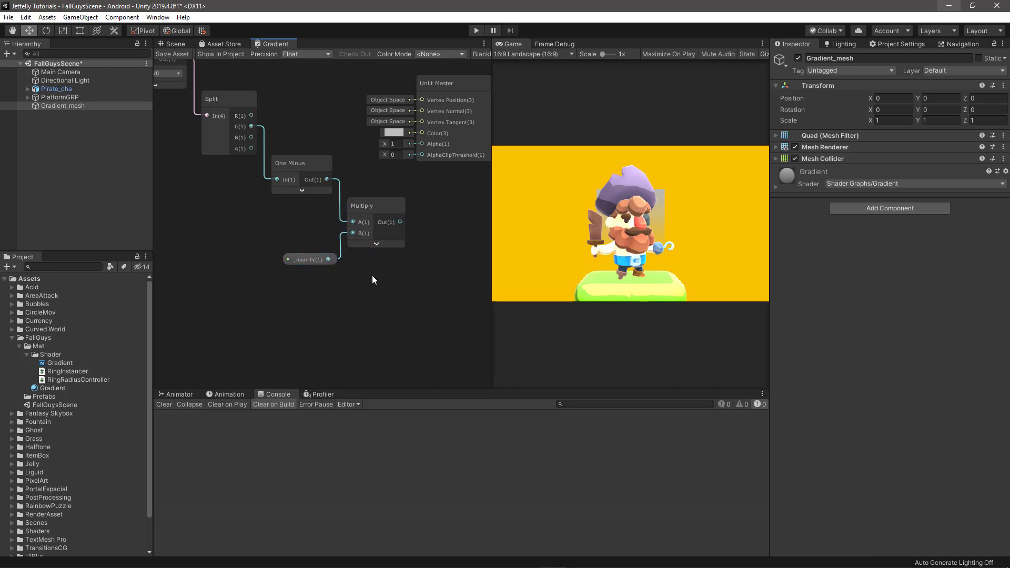
middle_drag(449, 204, 398, 256)
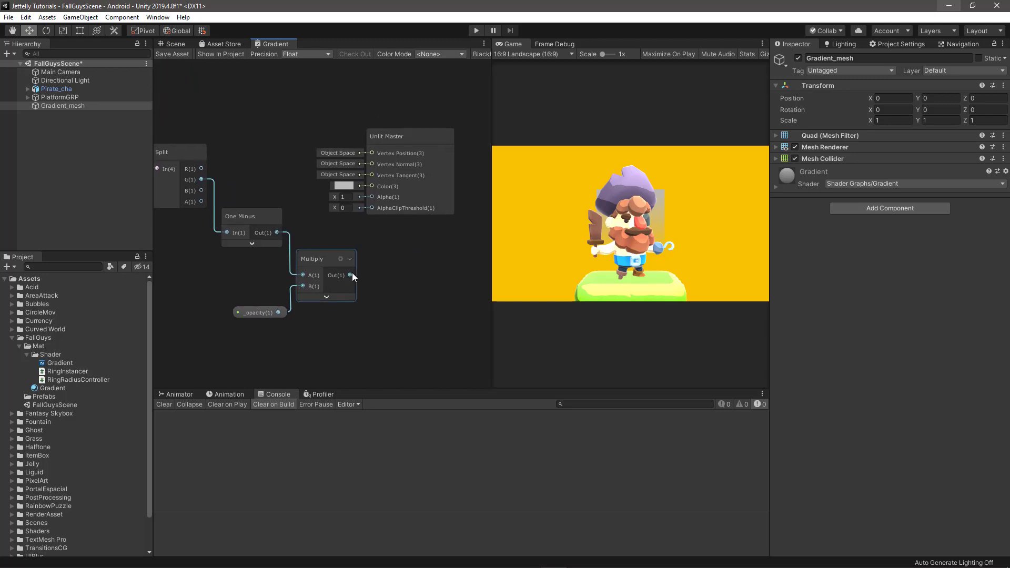
drag(351, 276, 371, 198)
drag(400, 134, 405, 150)
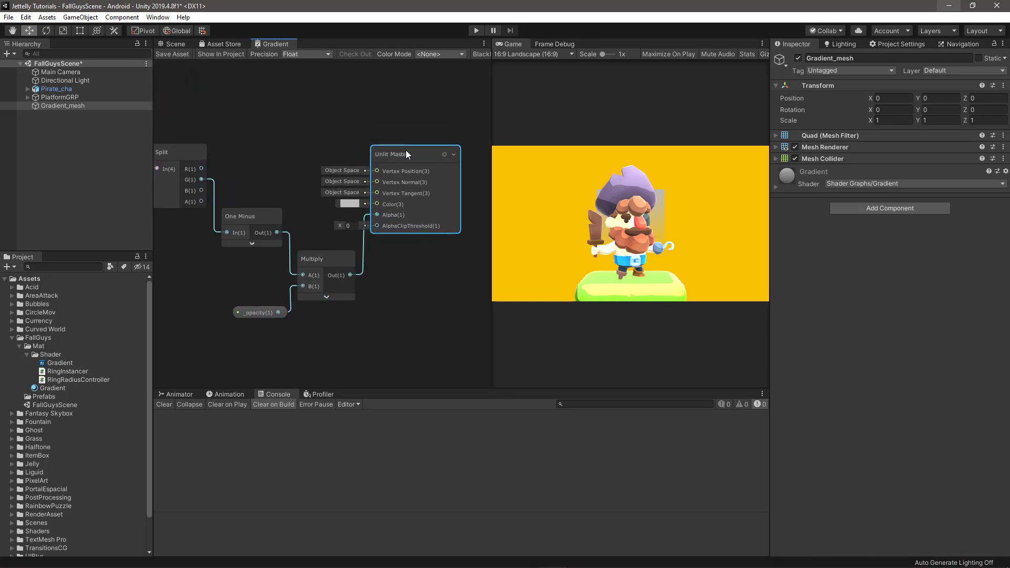
Set the master output colour to white (FFFFFF) and save the graph
click(350, 204)
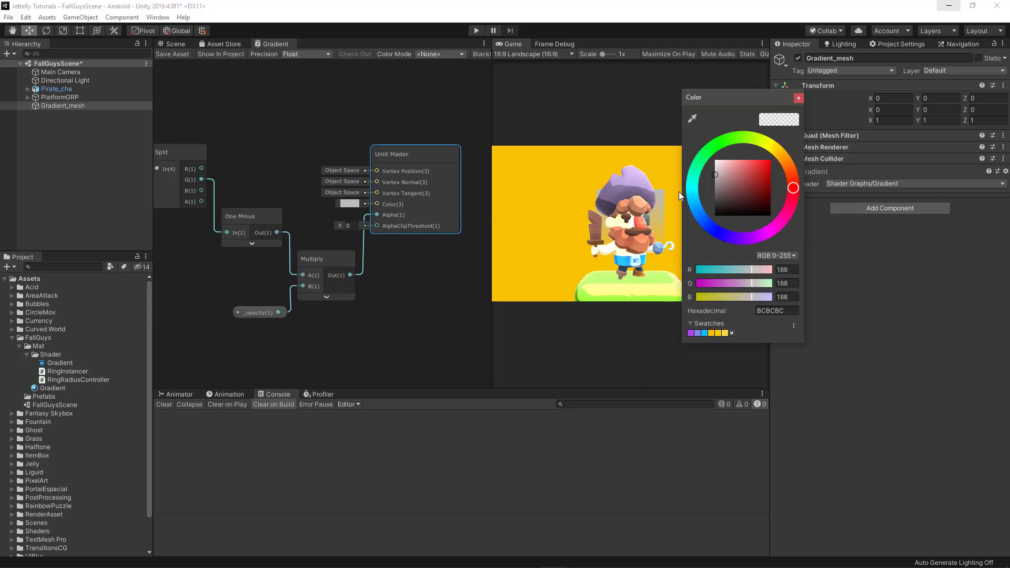
drag(717, 177, 715, 159)
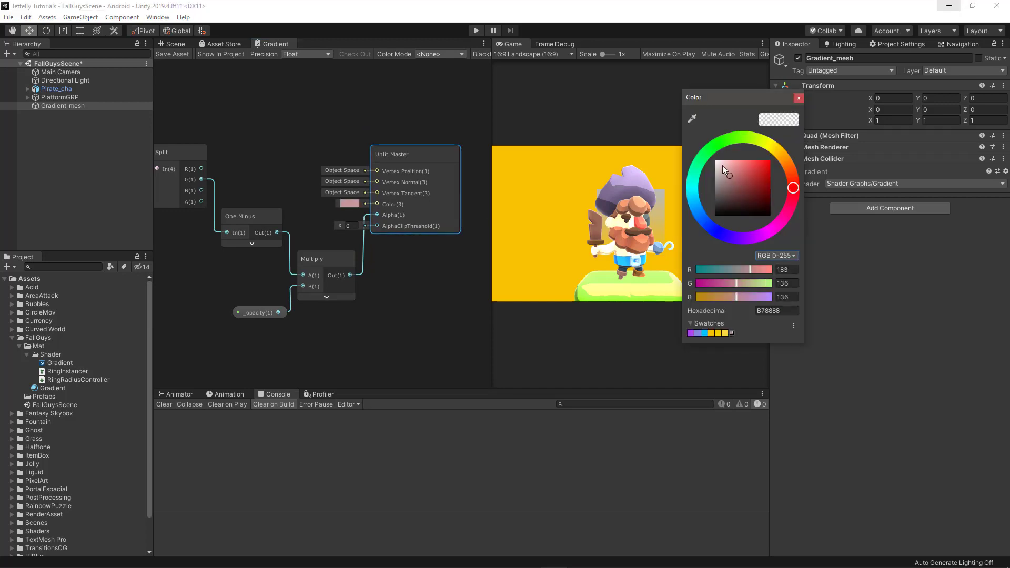
click(798, 98)
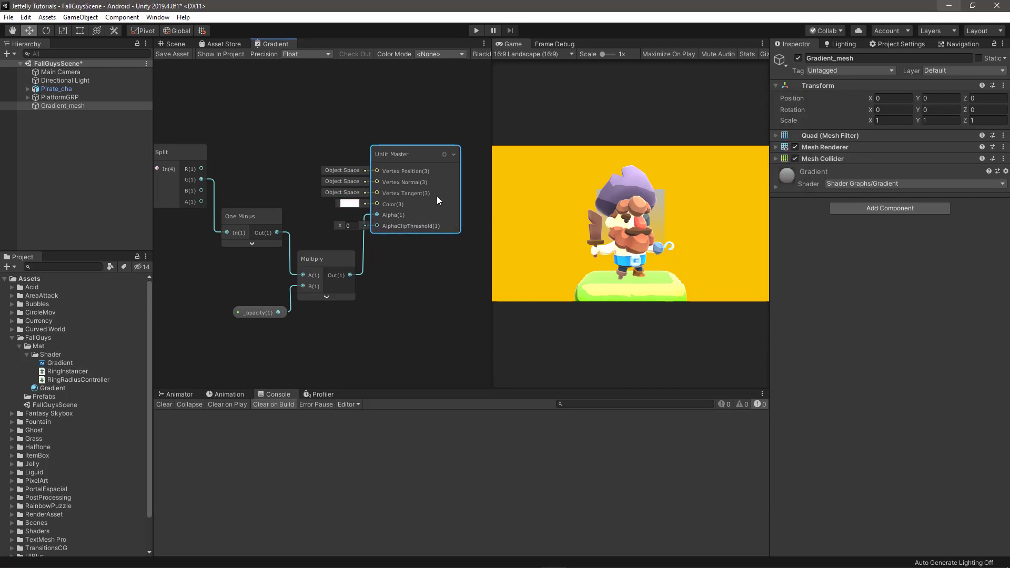
click(175, 55)
Lower the Gradient material's _opacity to 0.619
click(179, 45)
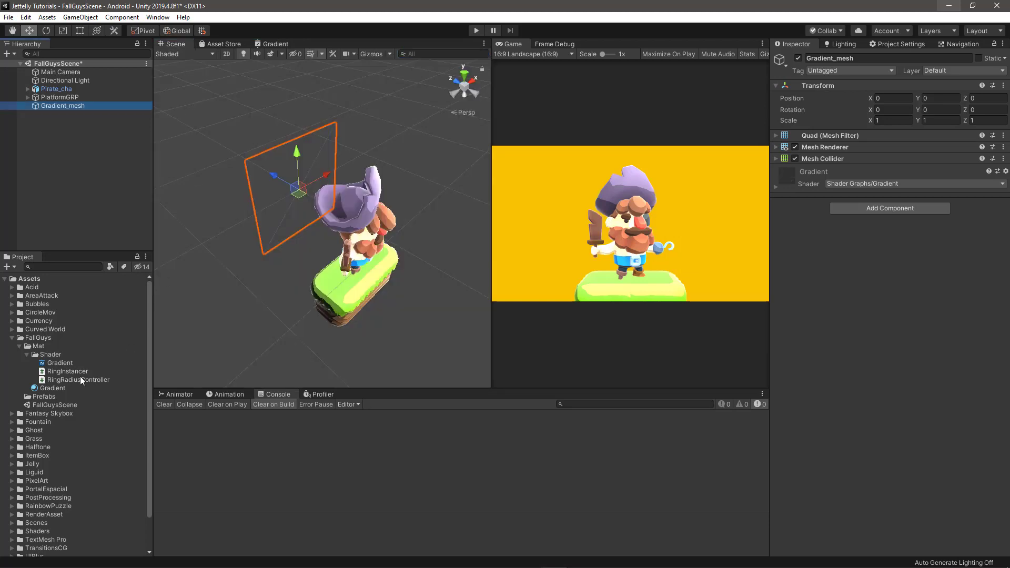
click(49, 388)
mouse_move(875, 86)
mouse_down()
mouse_move(972, 91)
mouse_move(931, 87)
mouse_up()
alt+drag(337, 210, 315, 202)
In 2D view, scale Gradient_mesh to 4.1625 × 1.875 and lower it to Y -0.214
click(226, 54)
click(282, 172)
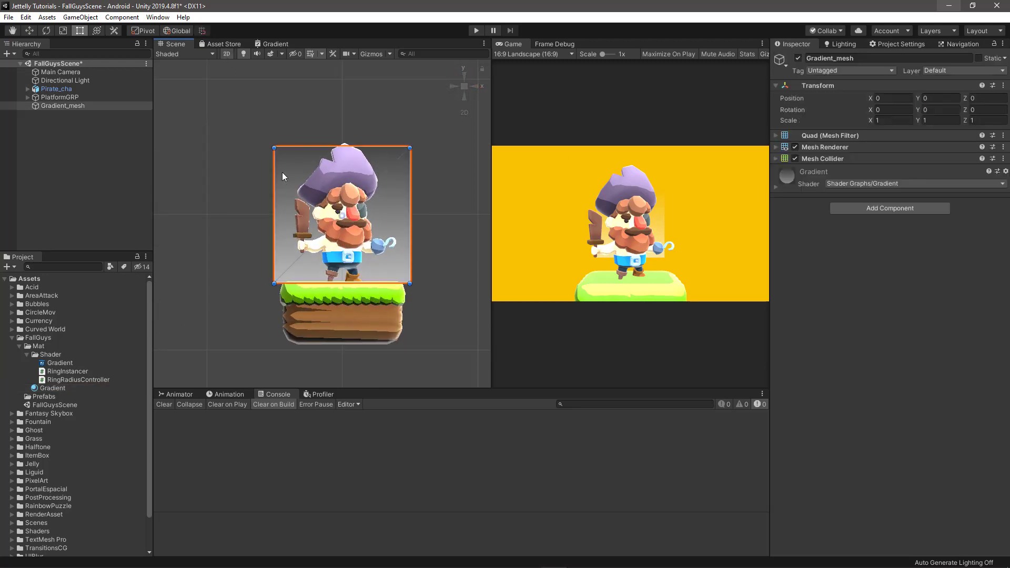
key(r)
scroll(362, 222, down, 3)
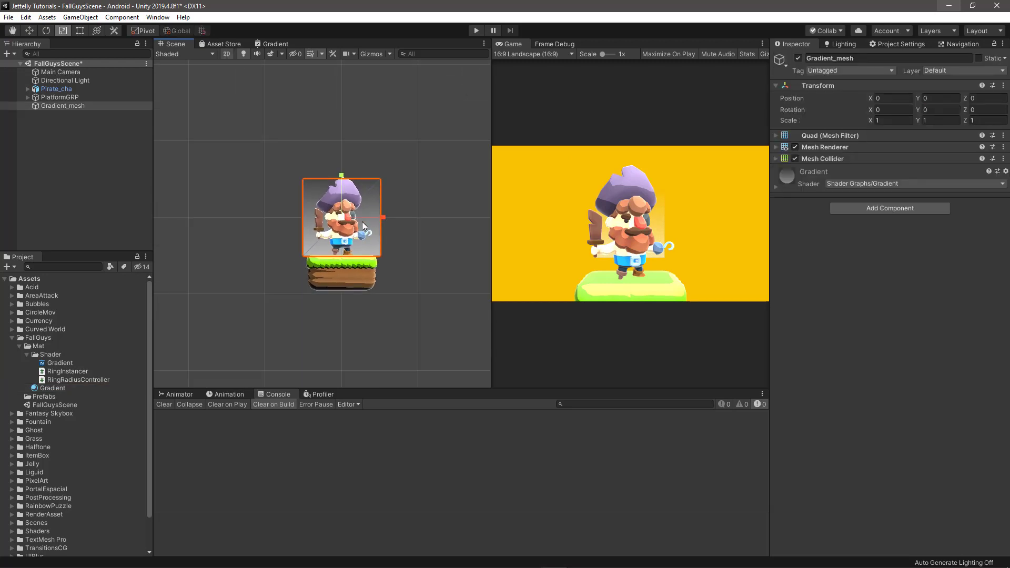
drag(386, 216, 516, 214)
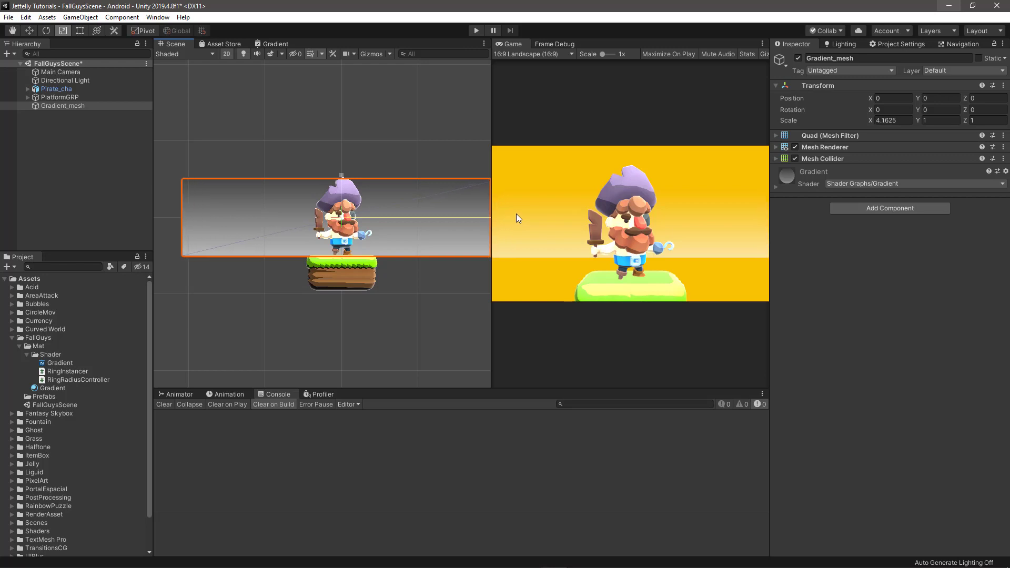
drag(341, 175, 341, 140)
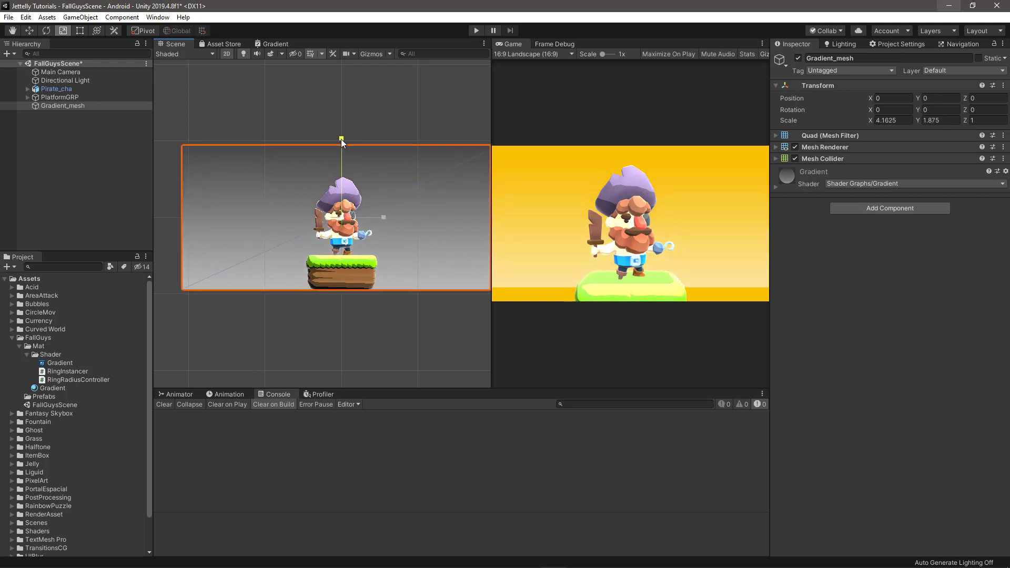
key(w)
drag(341, 177, 343, 193)
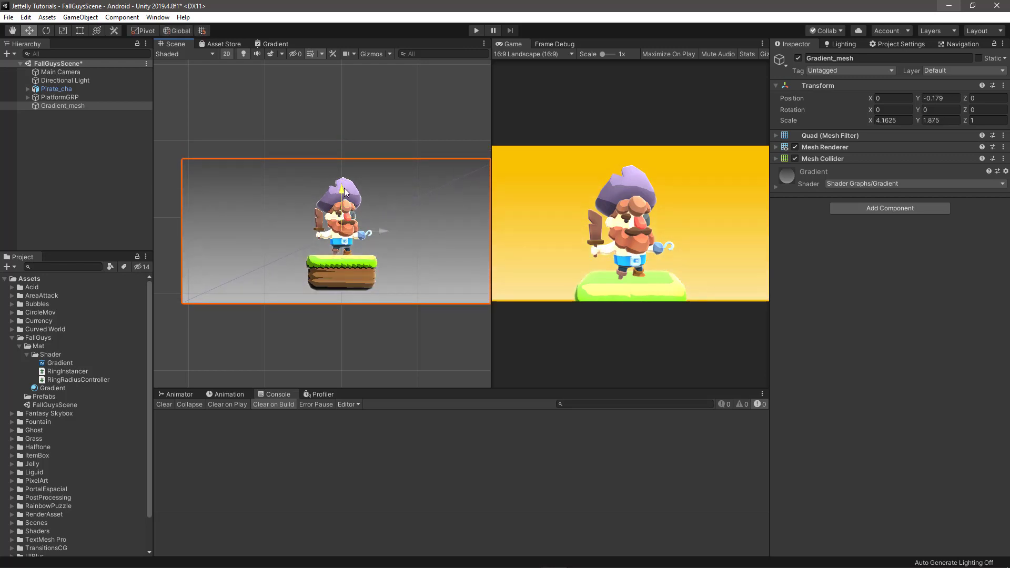
click(226, 54)
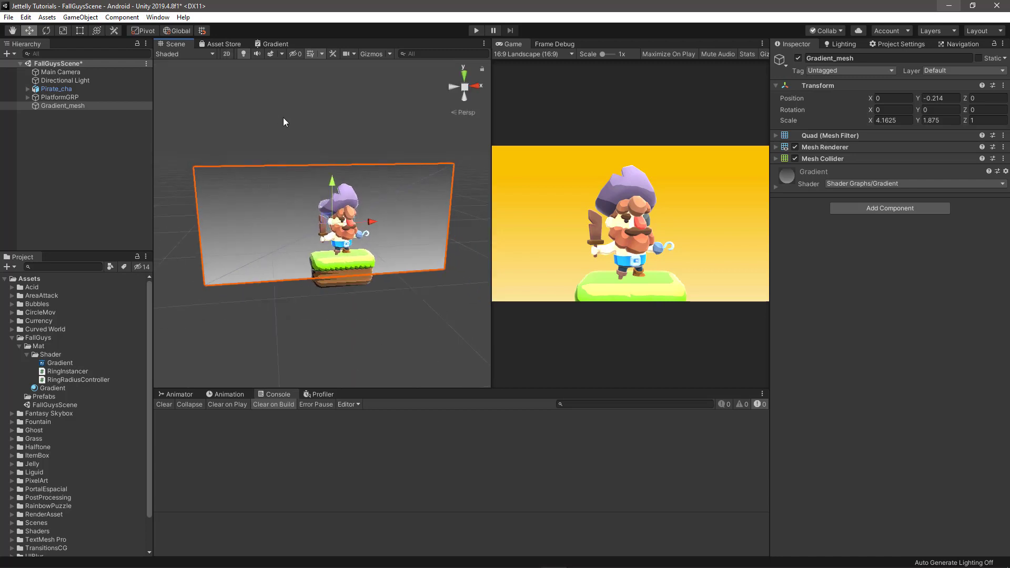
click(280, 156)
alt+drag(281, 155, 430, 218)
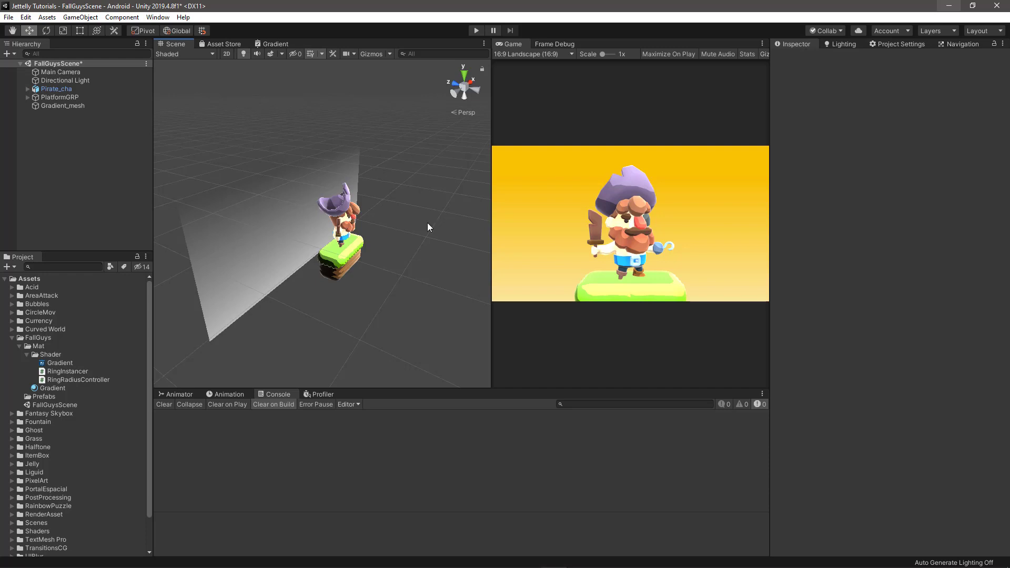
Add an Unlit Graph named RingFade to the Shader folder beside the Gradient graph
click(53, 354)
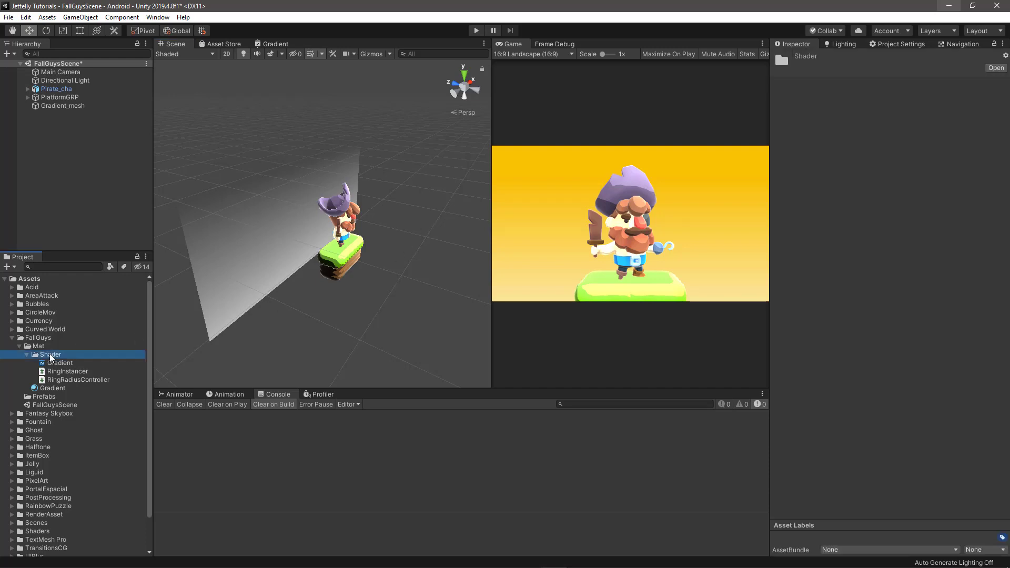
right_click(53, 354)
mouse_move(112, 100)
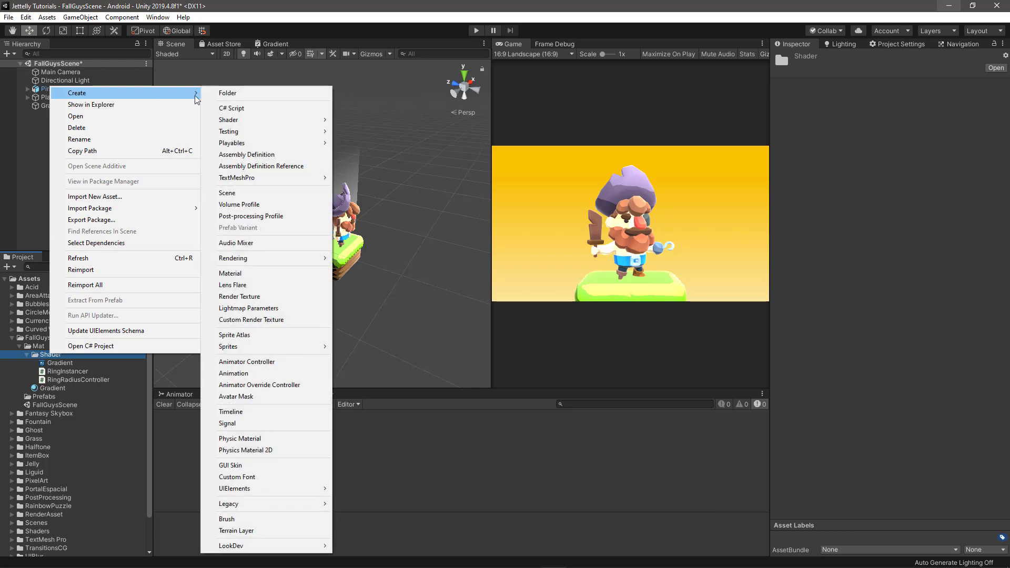
mouse_move(271, 120)
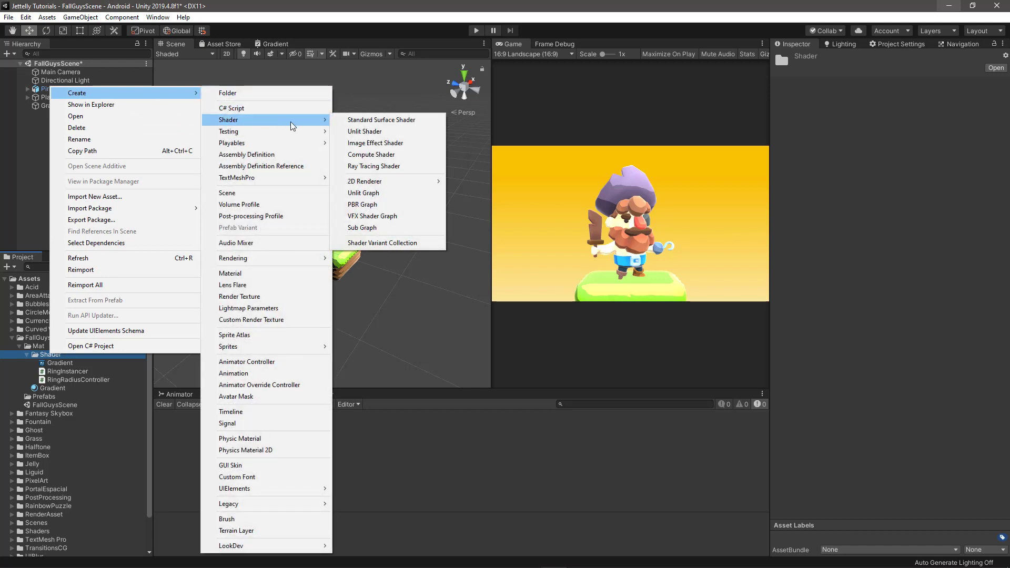
click(386, 193)
text(Ri)
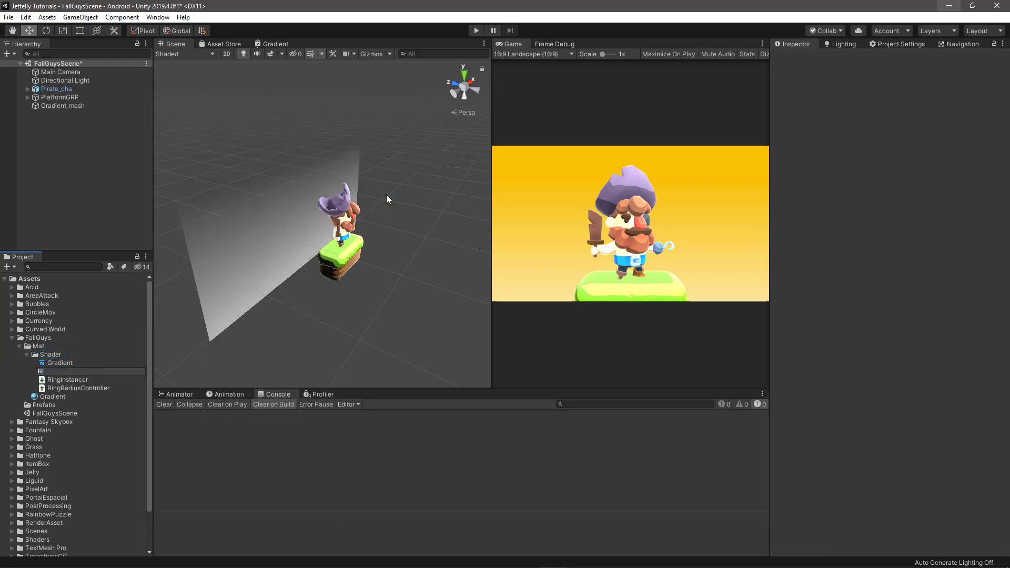
text(ngFade)
key(Return)
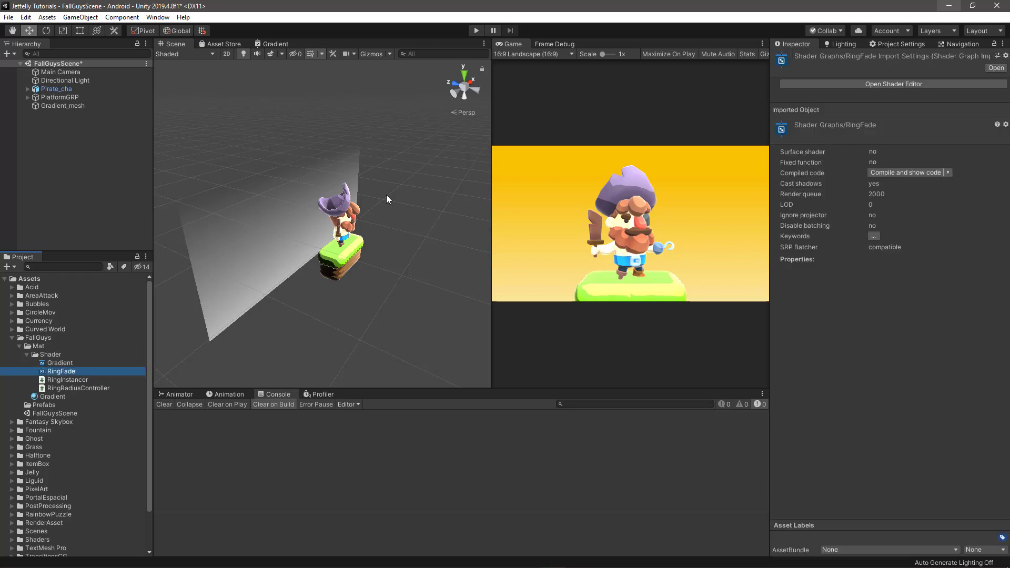
click(41, 347)
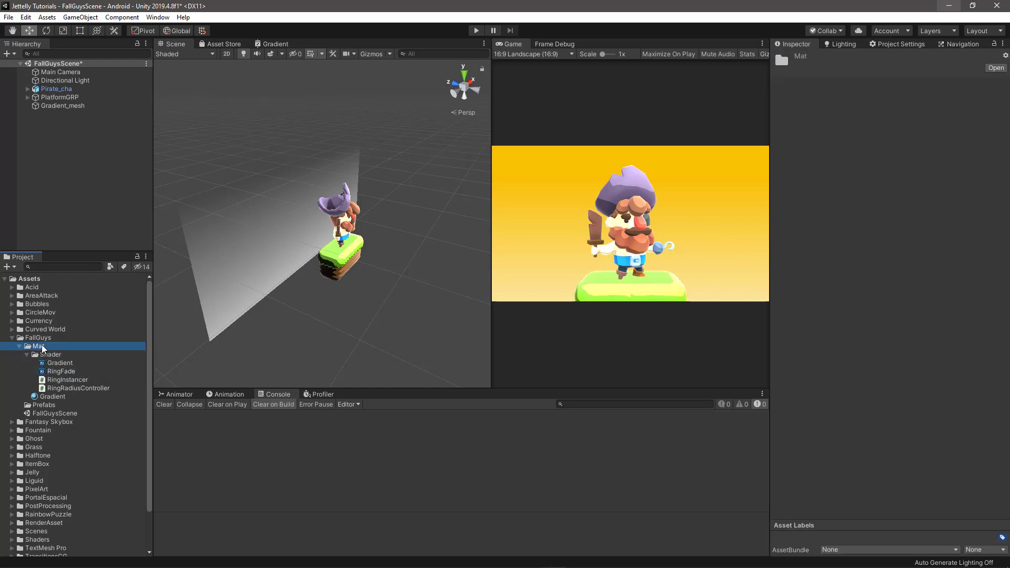
Create two materials in the Mat folder named RingLight and RingDark
right_click(43, 347)
mouse_move(137, 85)
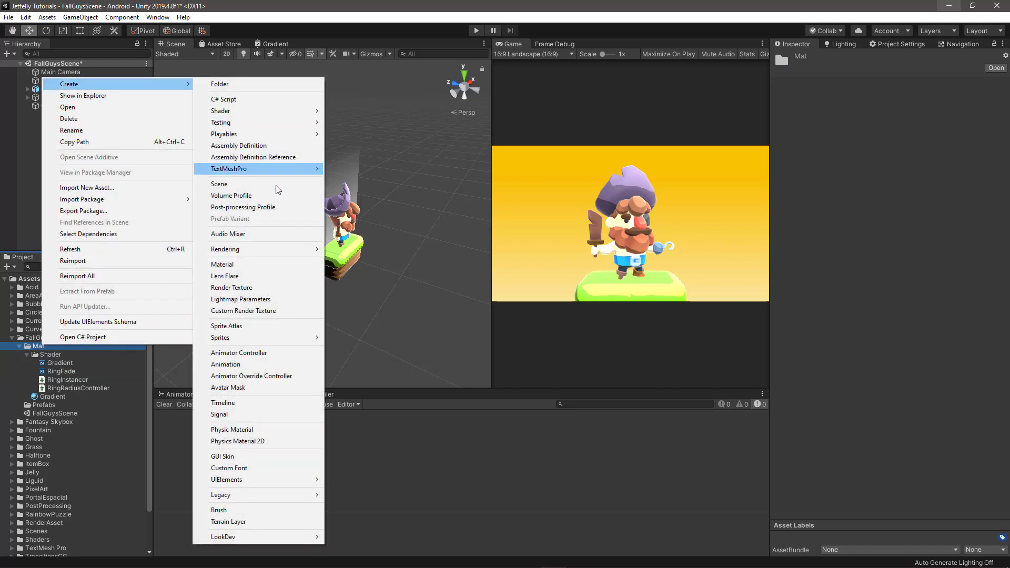
click(256, 264)
text(Rin)
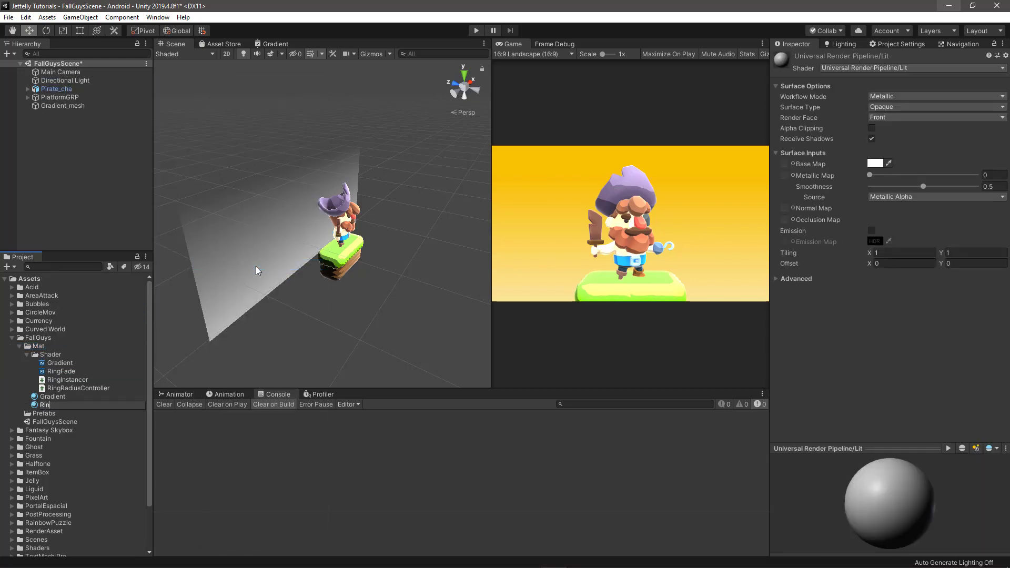
text(gLight)
key(Return)
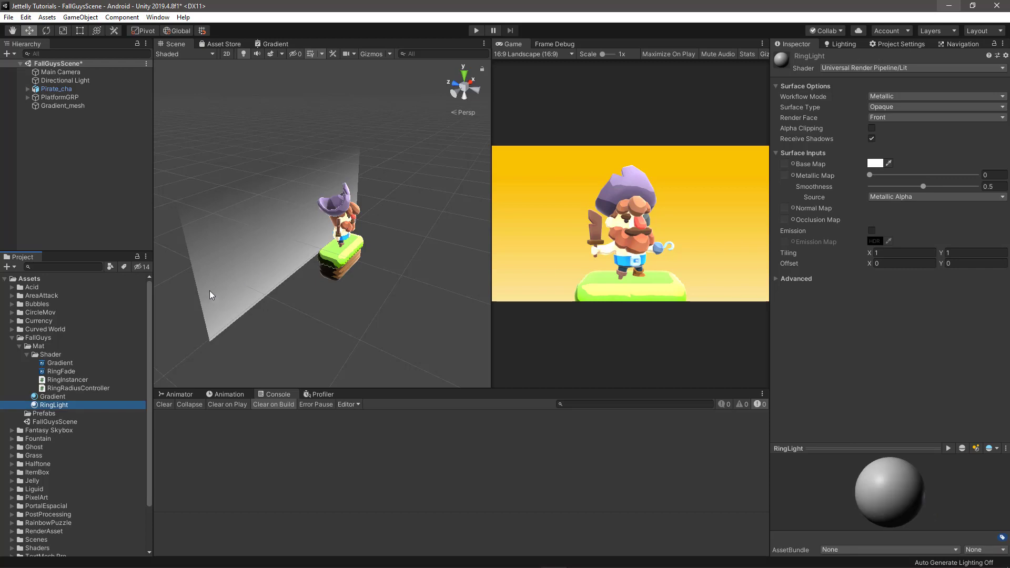
right_click(46, 347)
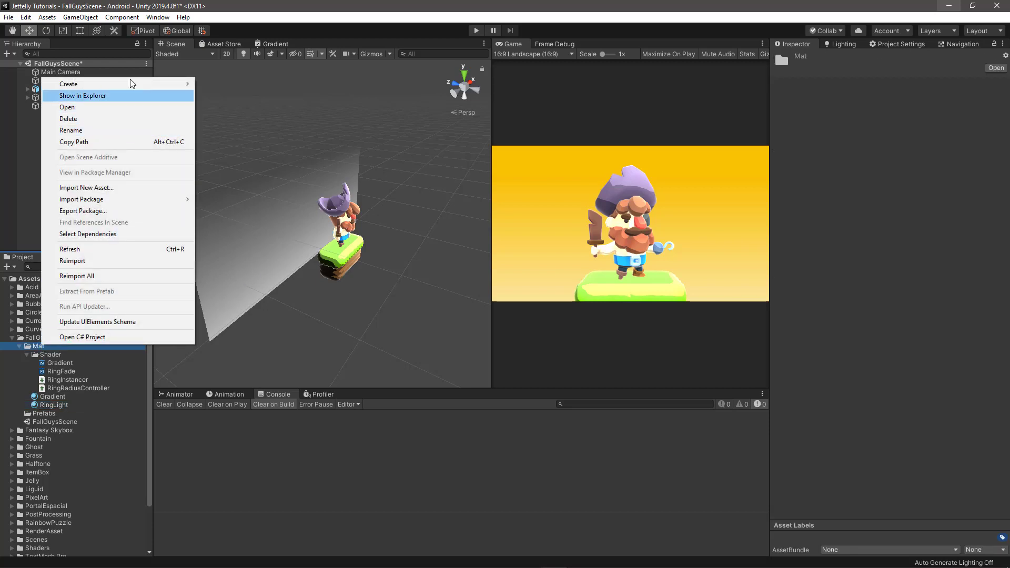
mouse_move(130, 84)
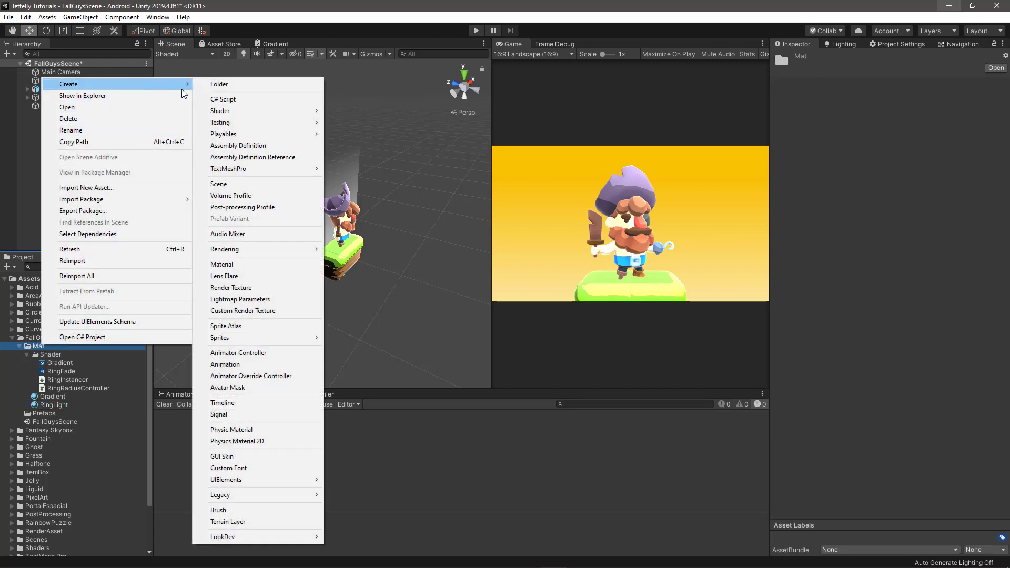
click(251, 266)
text(Ring)
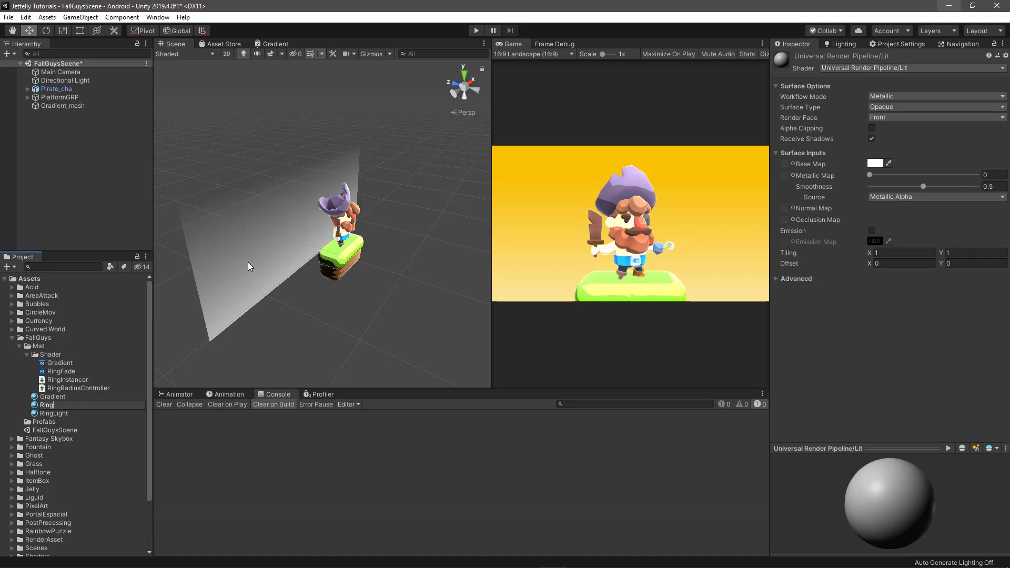
text(Dark)
key(Return)
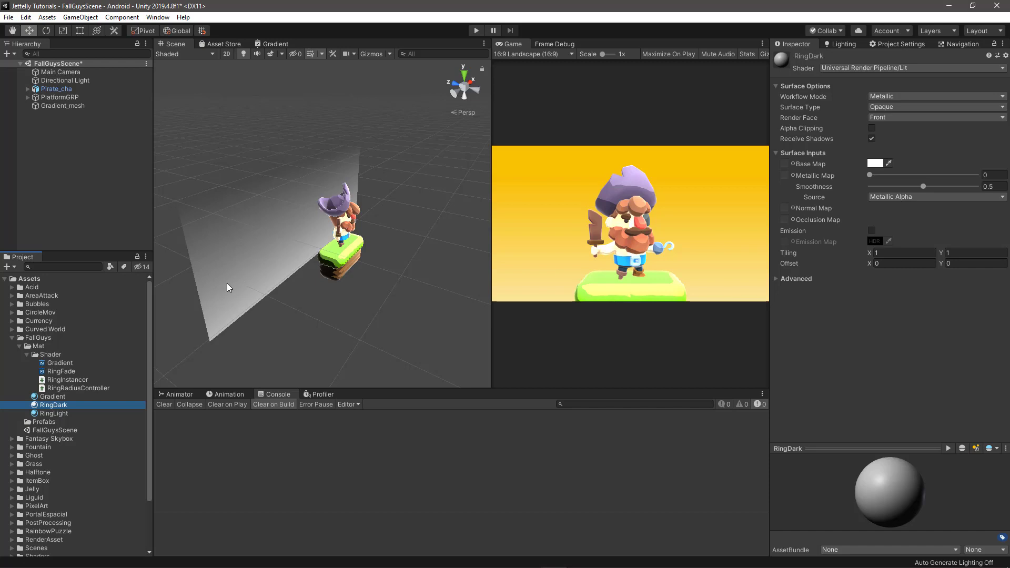
Set both materials' shader to Shader Graphs/RingFade
ctrl+click(65, 414)
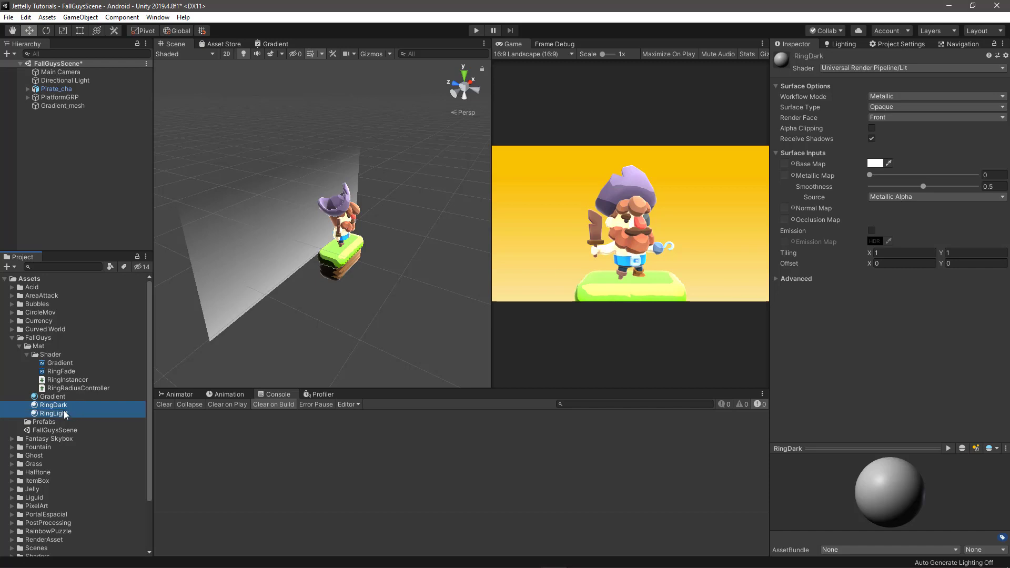
click(848, 70)
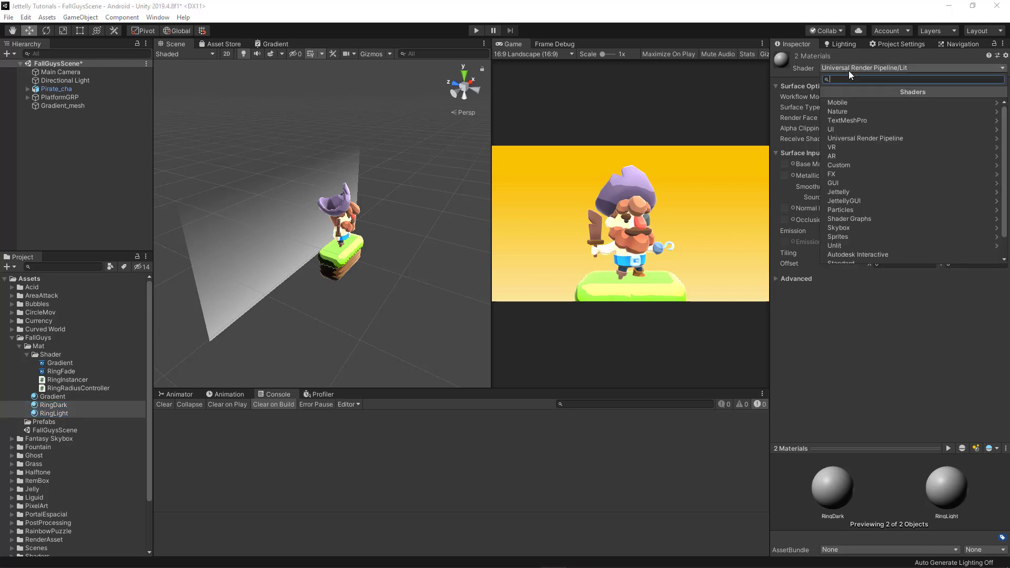
click(854, 219)
scroll(859, 211, down, 3)
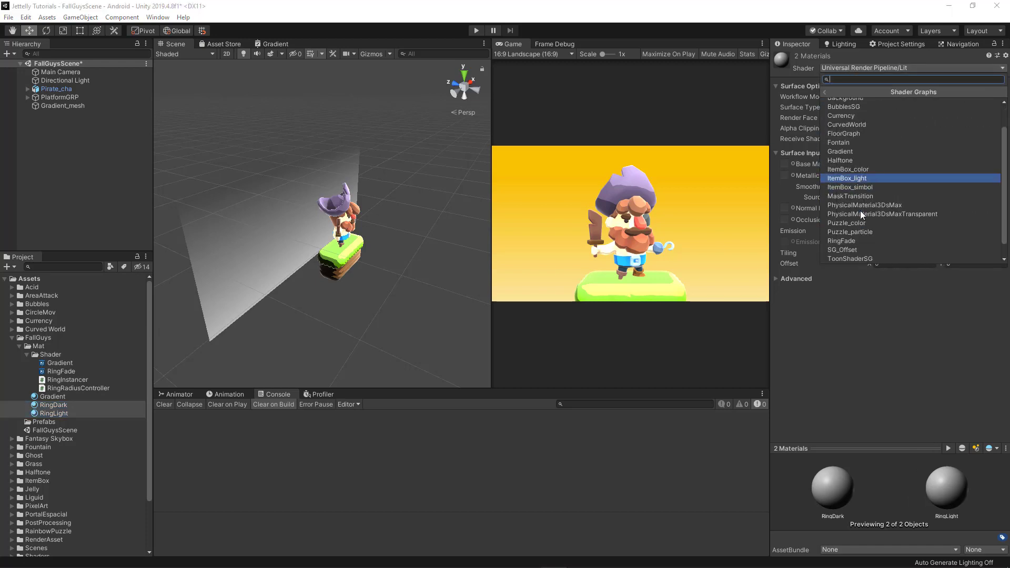
click(863, 219)
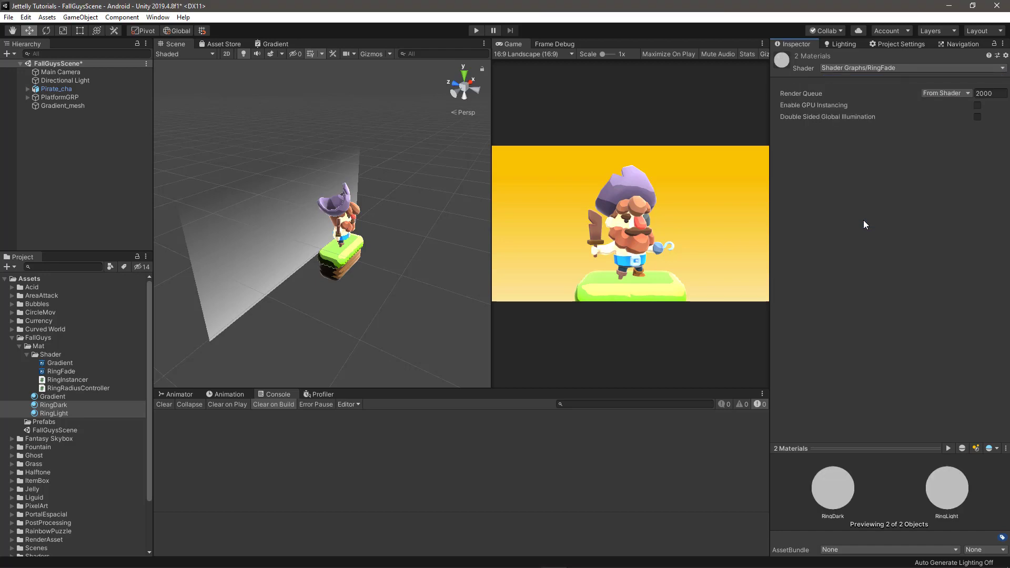
Add a quad at the origin and name it RingLight
click(65, 151)
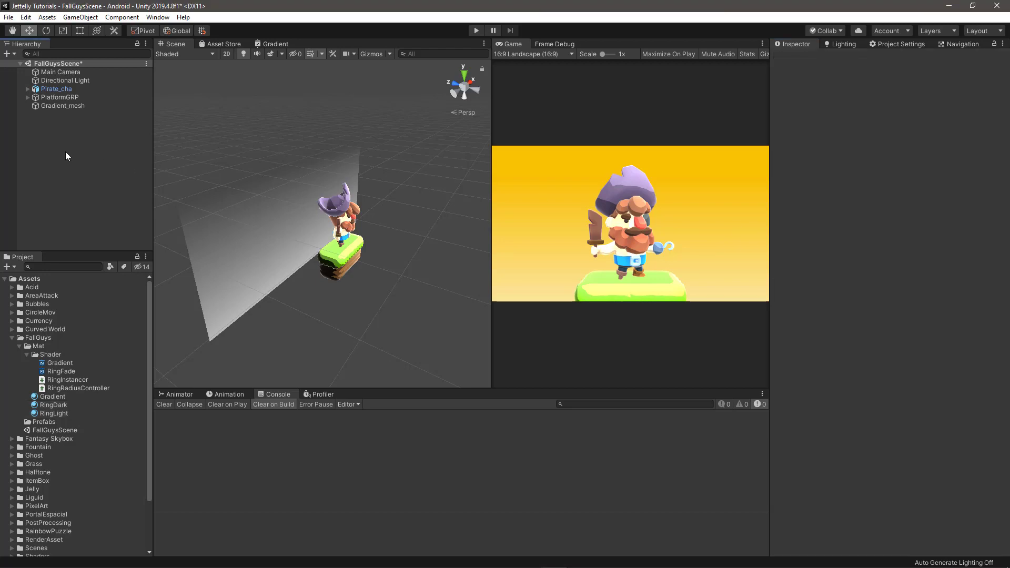
right_click(58, 150)
mouse_move(117, 263)
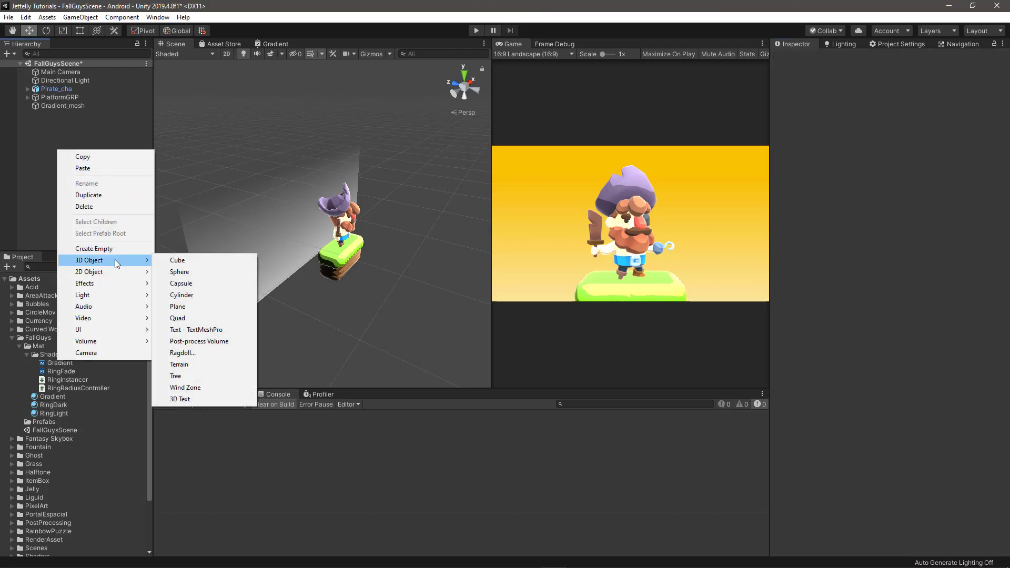
click(206, 319)
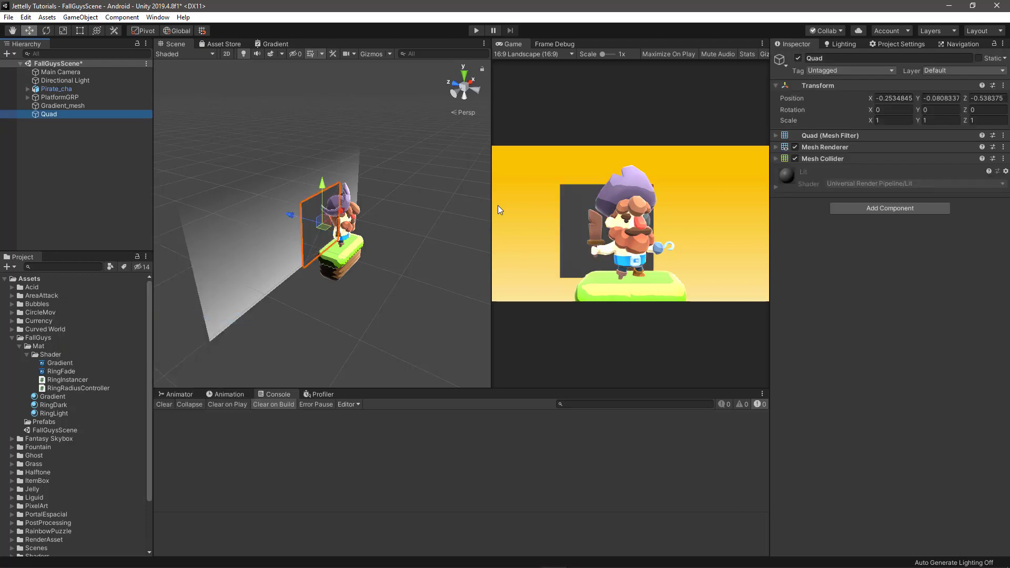
click(1003, 85)
click(915, 96)
click(844, 57)
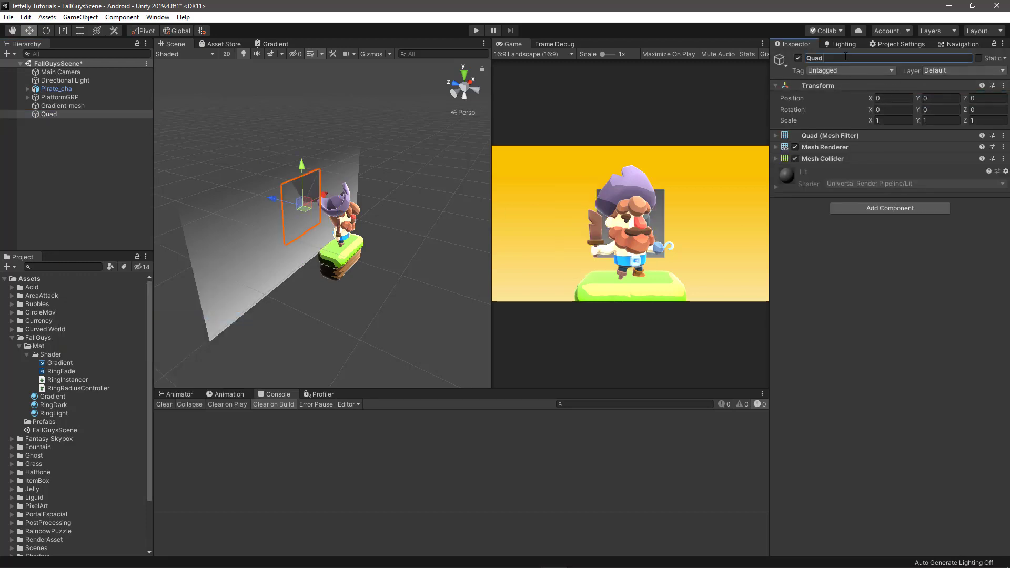
text(RingLight)
key(Return)
Apply the RingLight material to the quad and slide it toward the pirate
mouse_move(235, 245)
alt+mouse_down()
mouse_move(283, 178)
mouse_move(302, 225)
mouse_move(224, 165)
alt+mouse_up()
scroll(302, 225, up, 3)
mouse_move(46, 413)
mouse_down()
mouse_move(252, 187)
mouse_move(266, 200)
mouse_up()
mouse_move(192, 206)
mouse_down()
mouse_move(276, 226)
mouse_move(321, 212)
mouse_up()
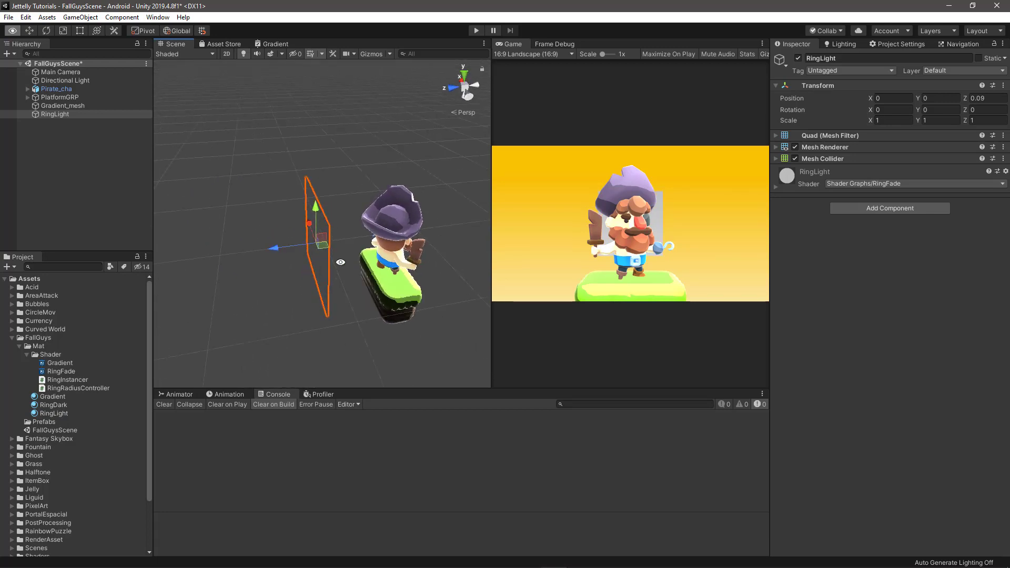
scroll(321, 213, down, 5)
alt+drag(368, 165, 340, 243)
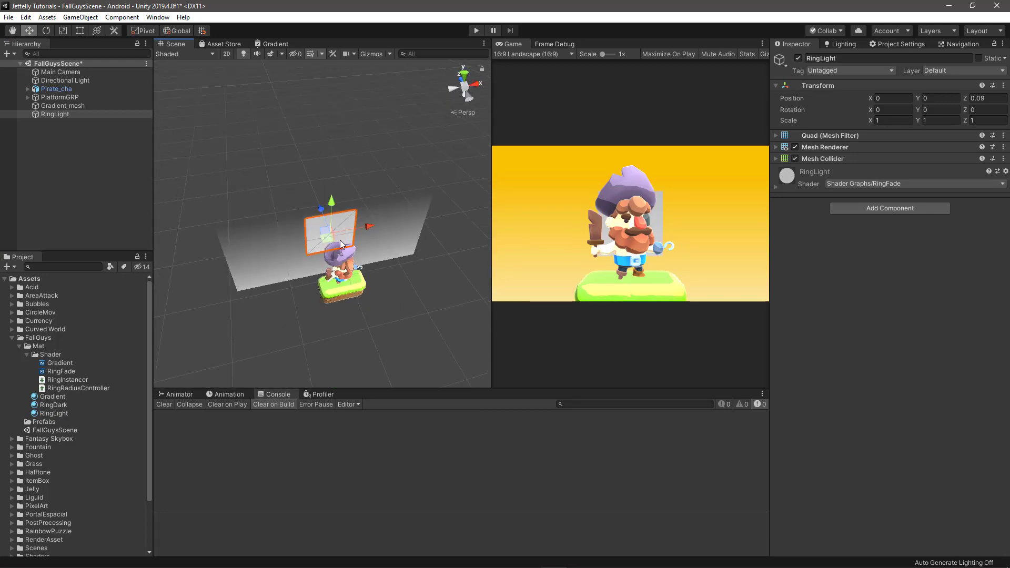
Scale the RingLight quad uniformly to about 4.2866 in 2D view to cover the background
click(228, 55)
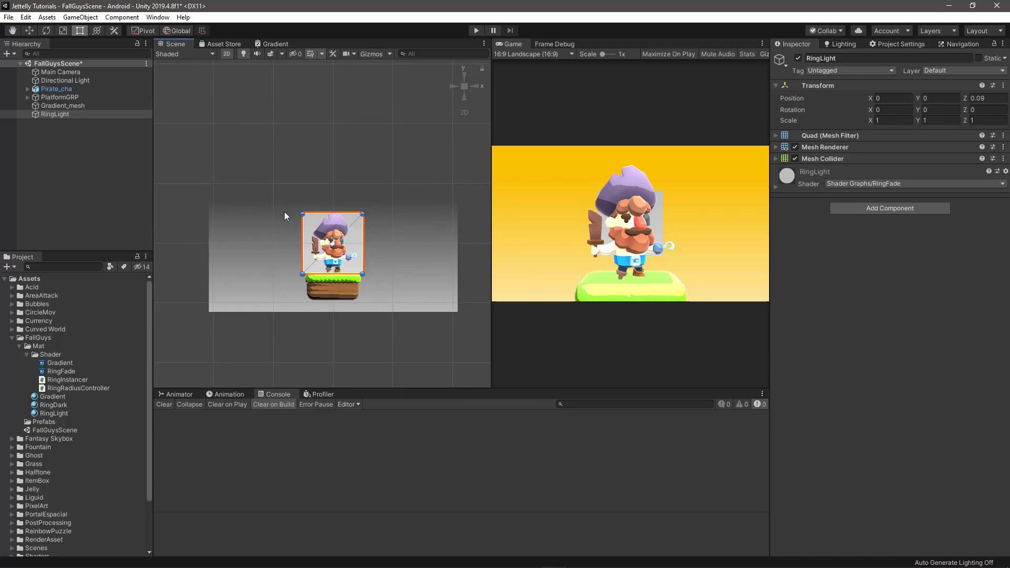
key(r)
drag(333, 243, 503, 244)
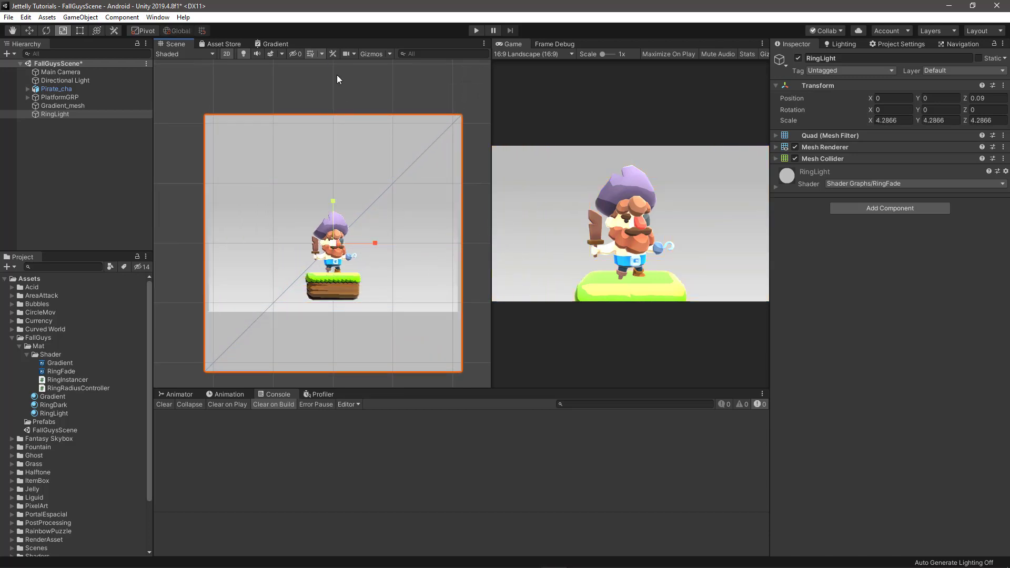
click(229, 53)
mouse_move(241, 124)
alt+mouse_down()
mouse_move(335, 132)
mouse_move(261, 154)
alt+mouse_up()
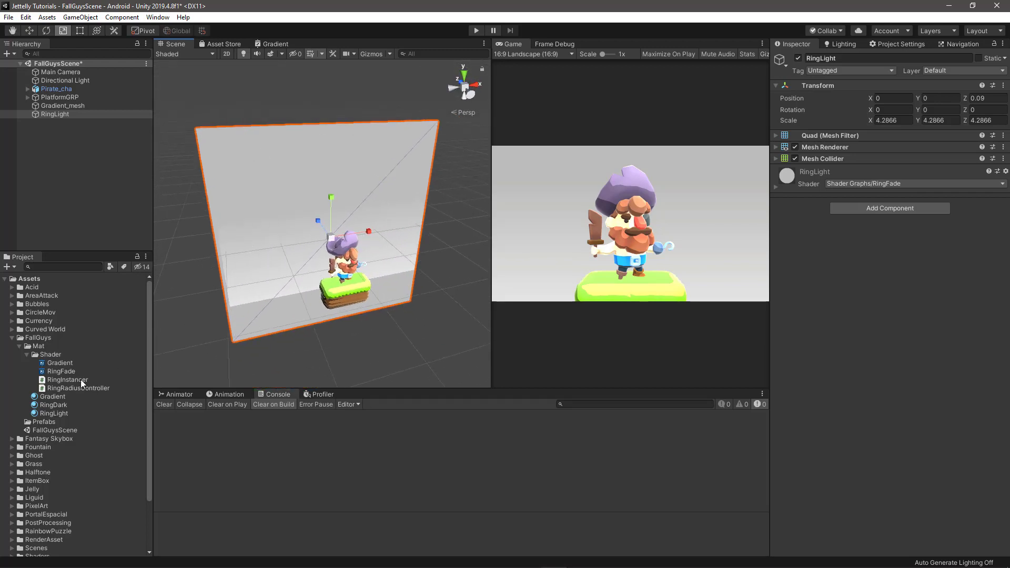
Open the RingFade shader graph and add a Custom Function node
click(60, 369)
double_click(61, 369)
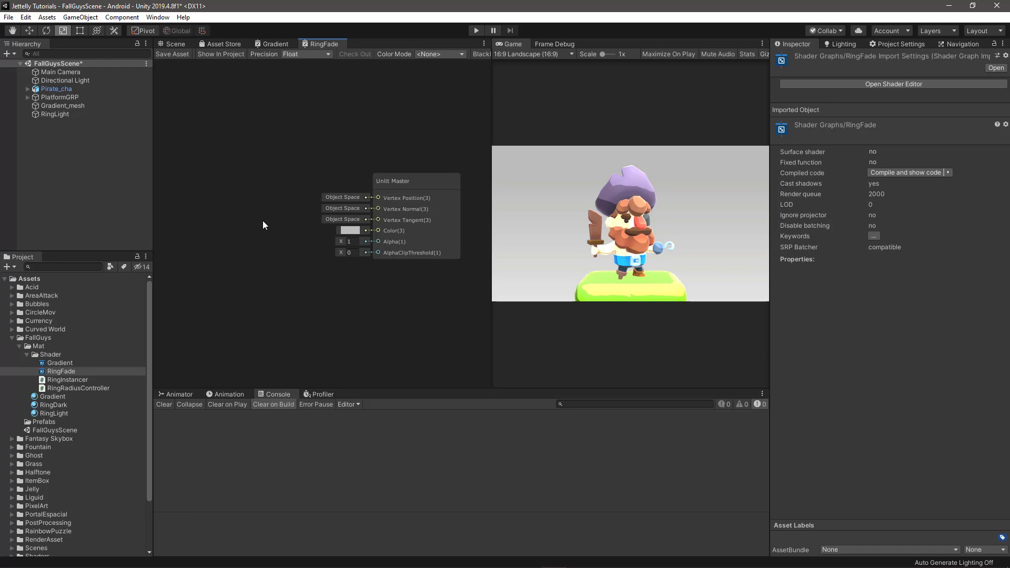
key(space)
key(Return)
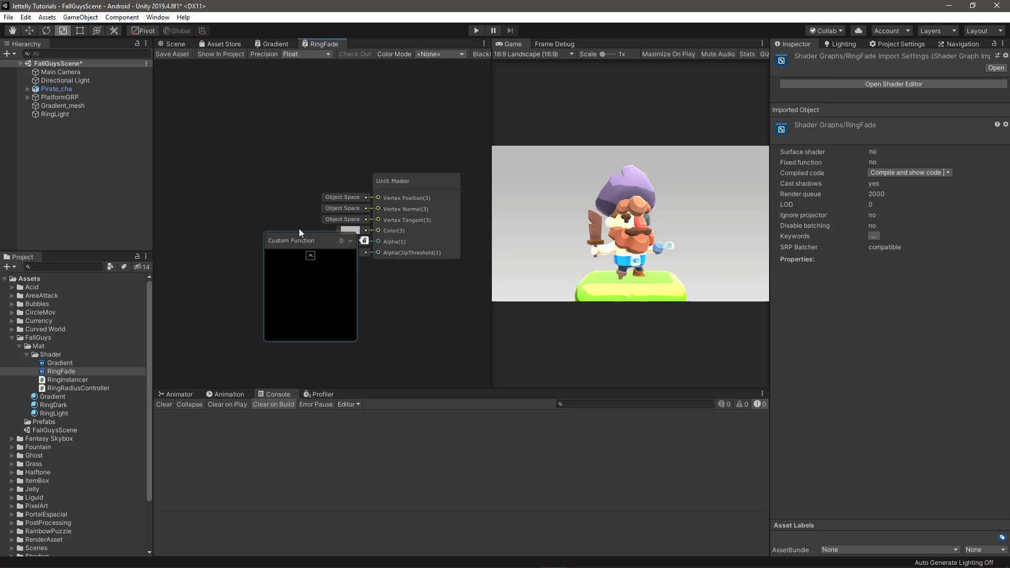
drag(301, 237, 236, 157)
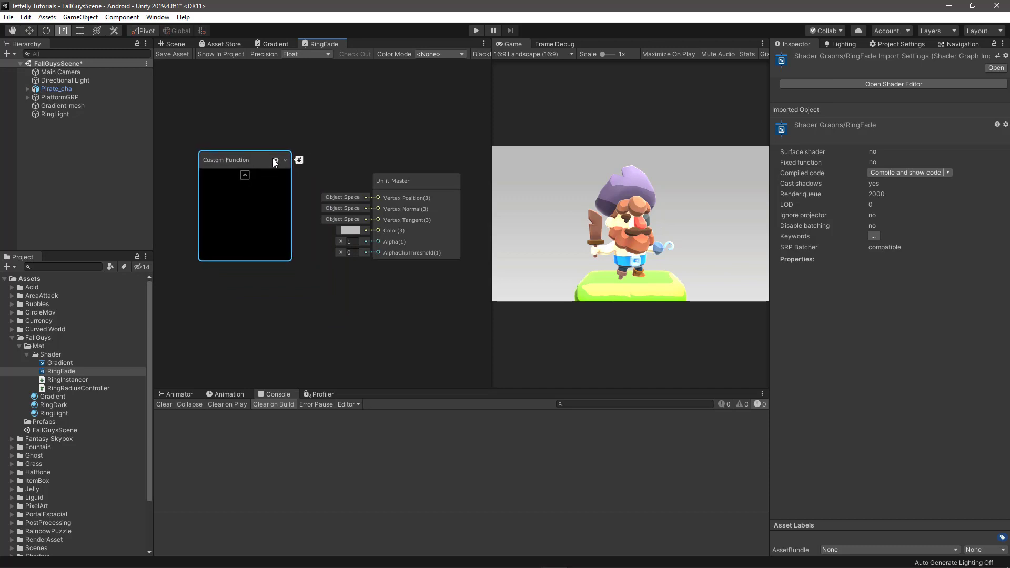
click(272, 158)
drag(447, 179, 470, 157)
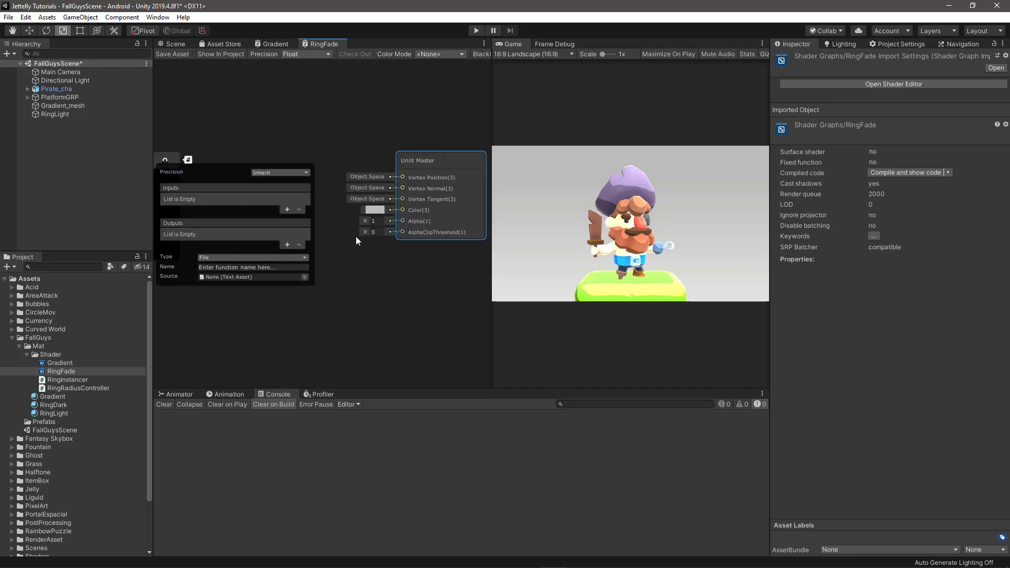
middle_drag(261, 317, 354, 314)
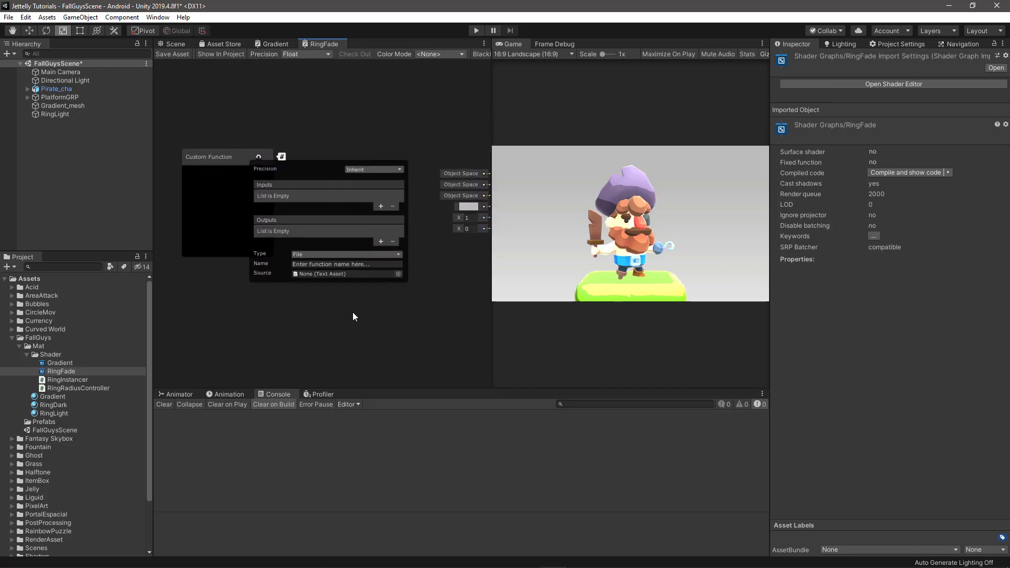
Set the node's source file to CirclePattern and open it in the code editor
click(399, 274)
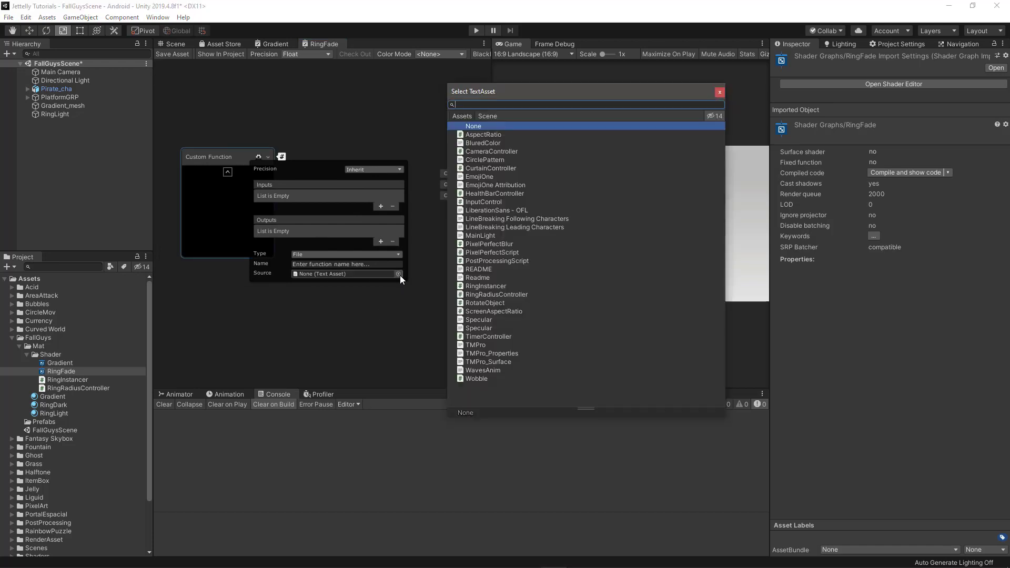
text(cir)
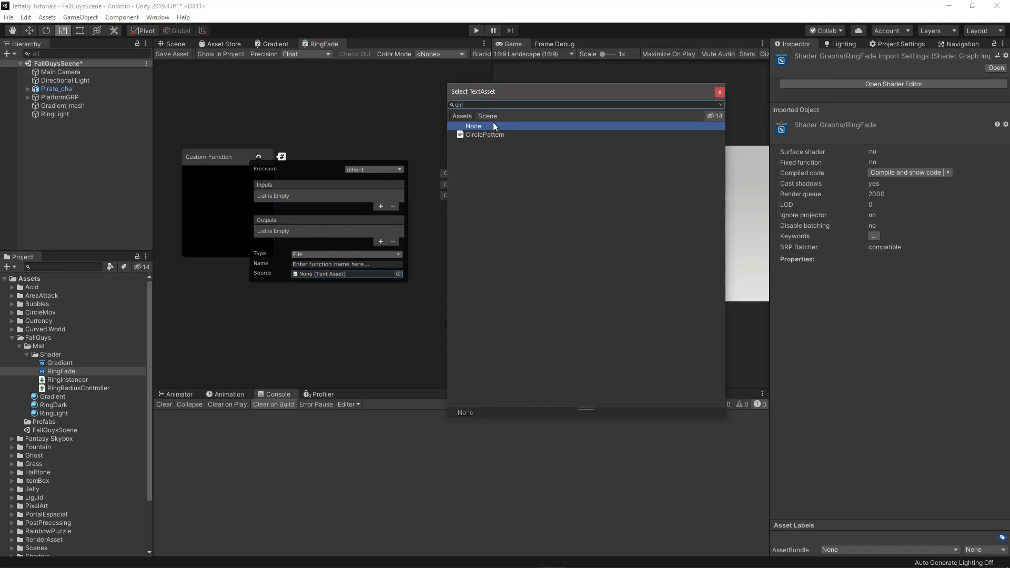
click(492, 135)
click(720, 93)
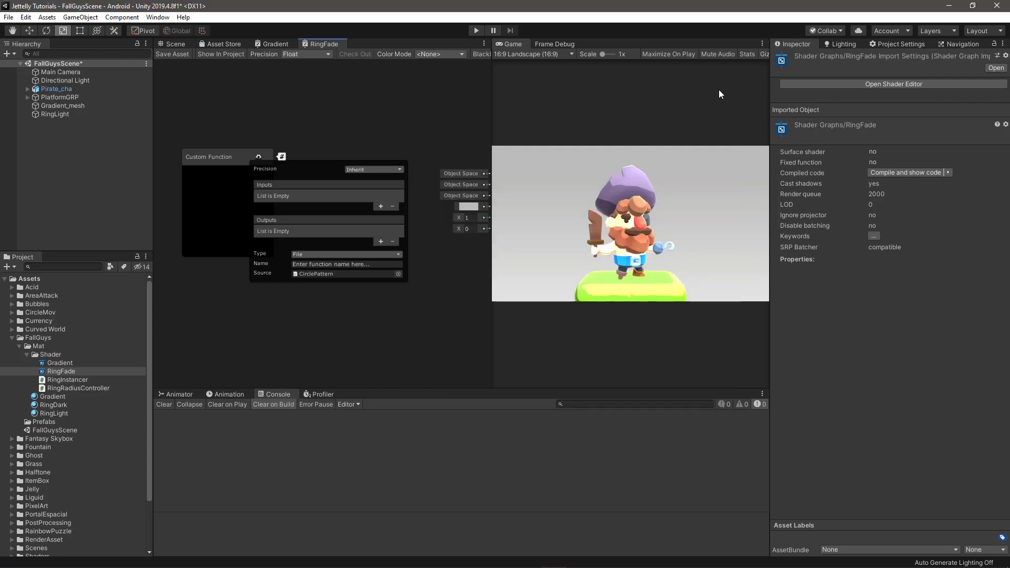
double_click(309, 273)
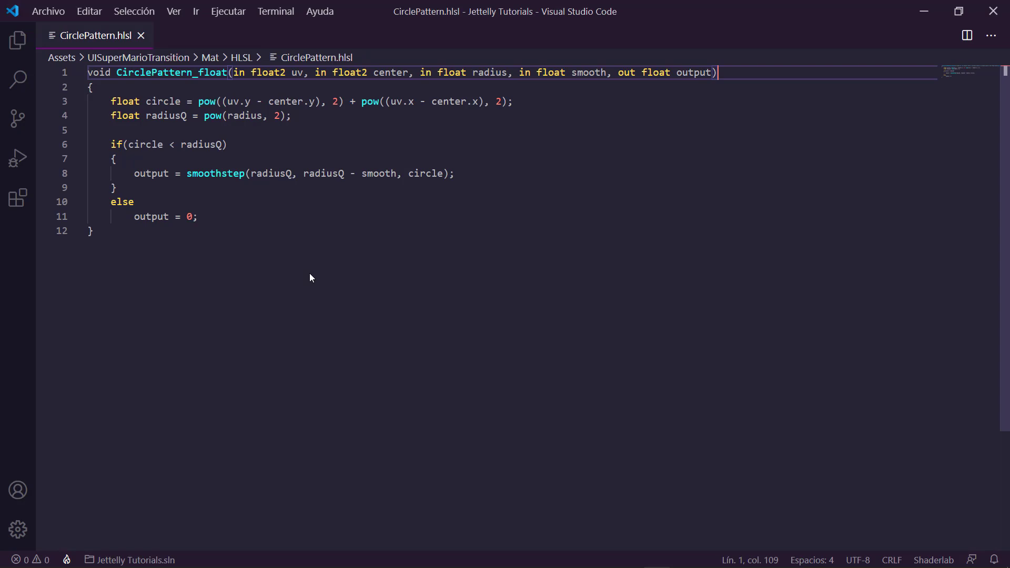
double_click(297, 72)
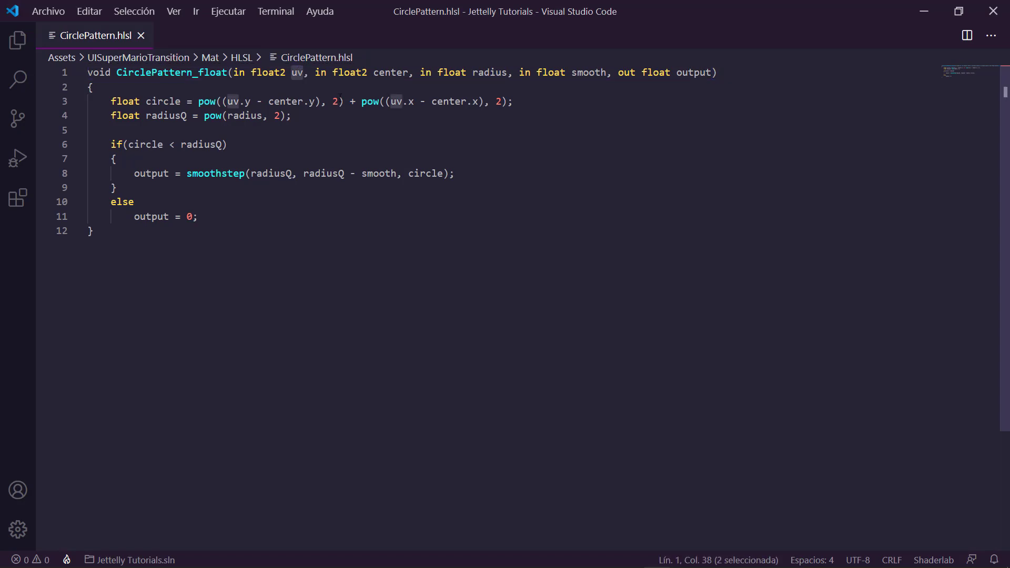
double_click(390, 72)
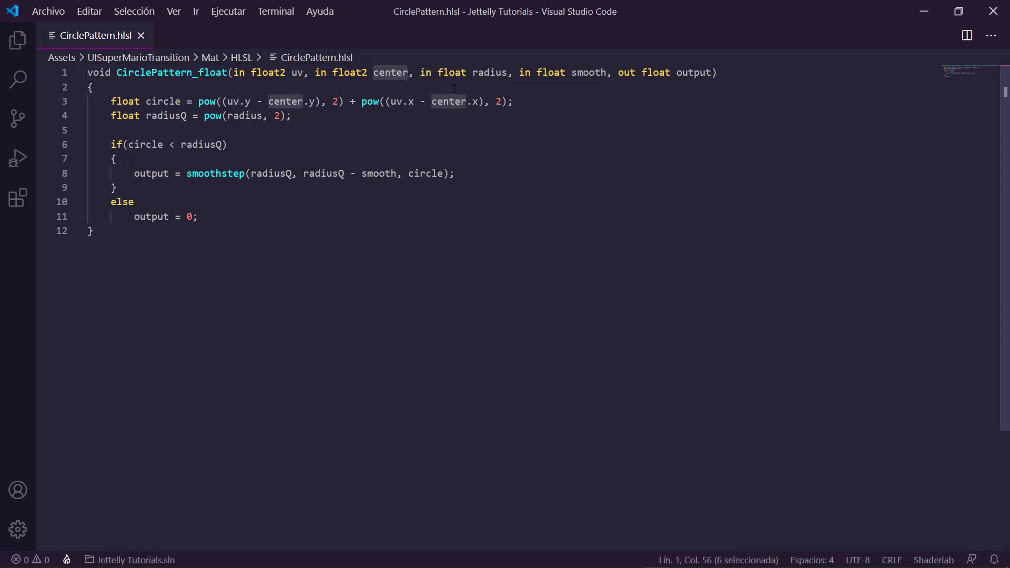
double_click(490, 72)
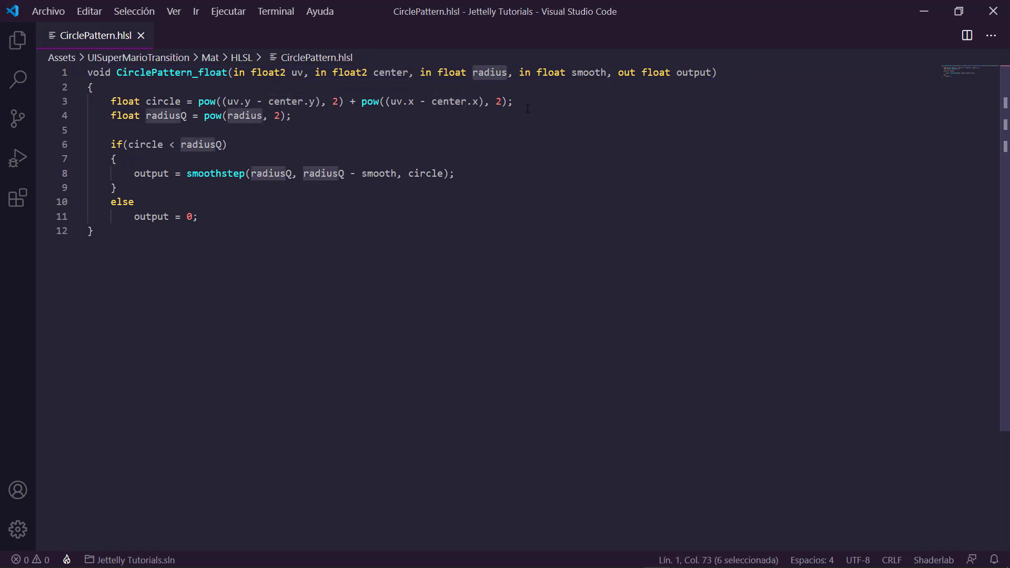
double_click(584, 72)
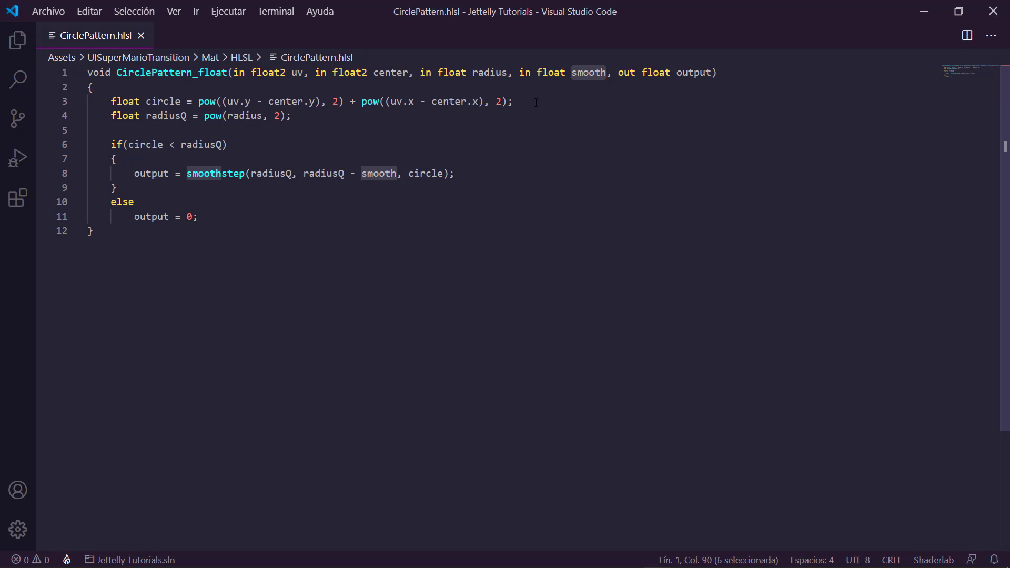
drag(535, 102, 110, 101)
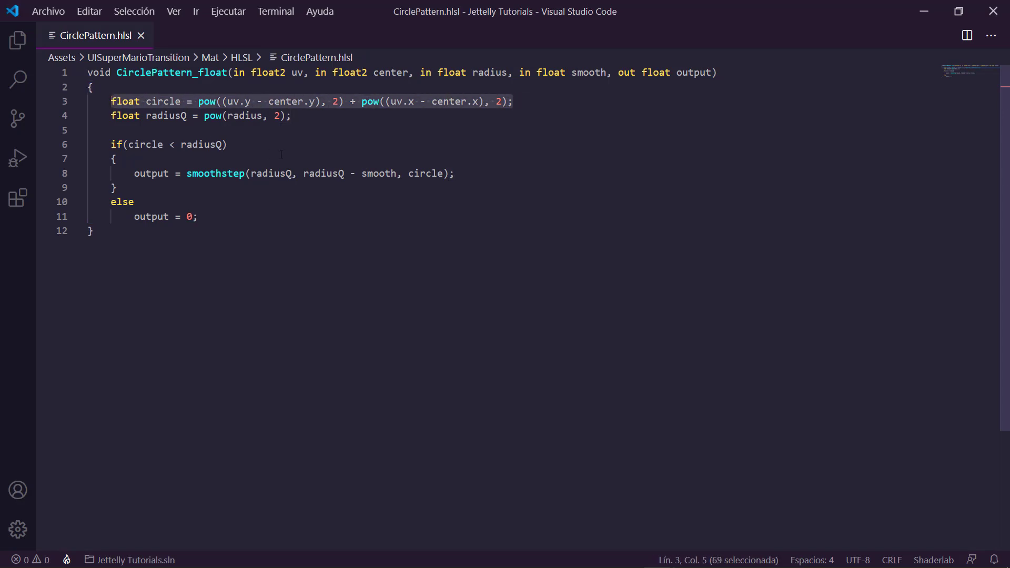
drag(305, 115, 112, 116)
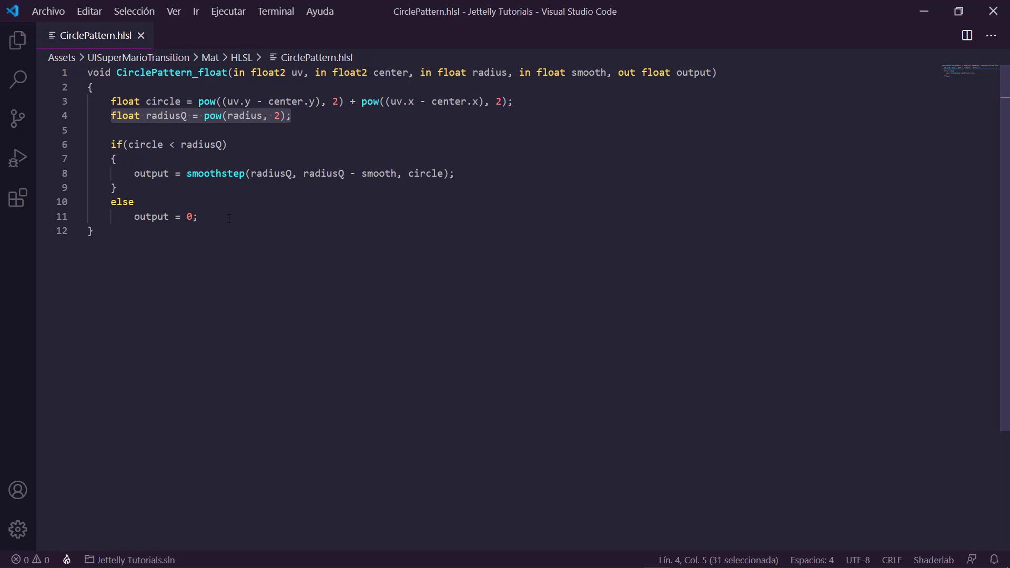
drag(481, 172, 135, 173)
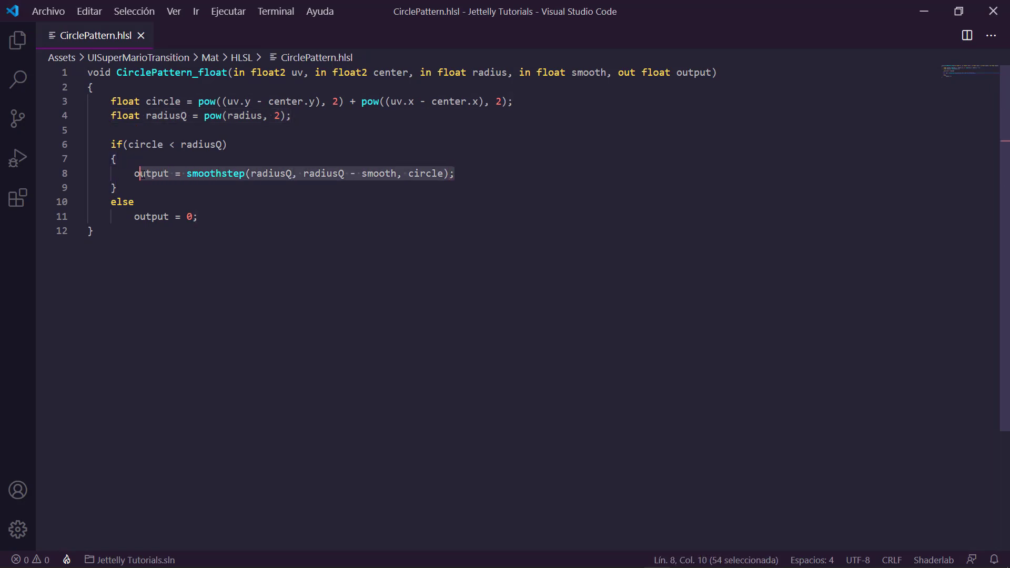
click(513, 176)
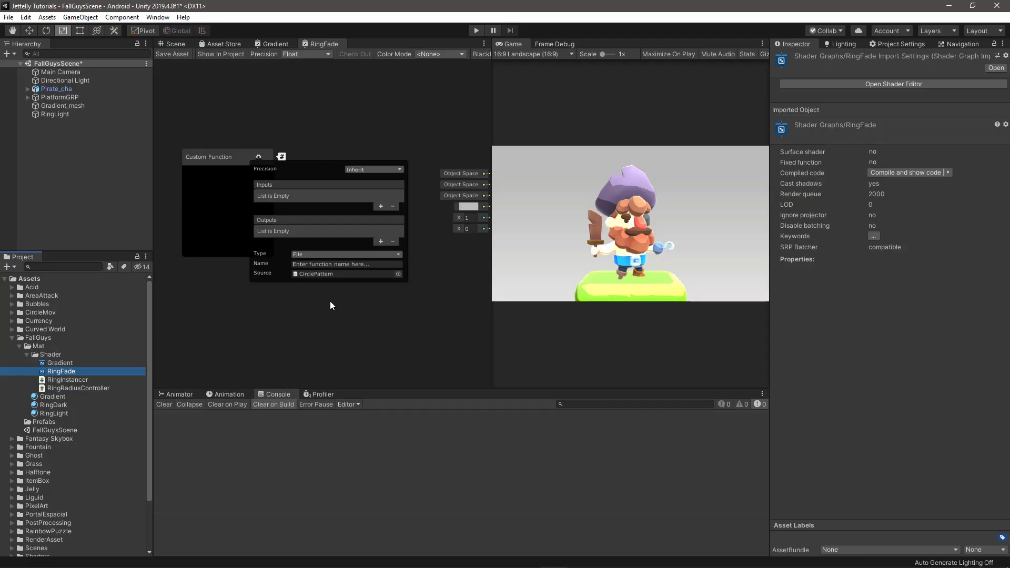
Name the function CirclePattern and add a Vector 2 input named UV
text(C)
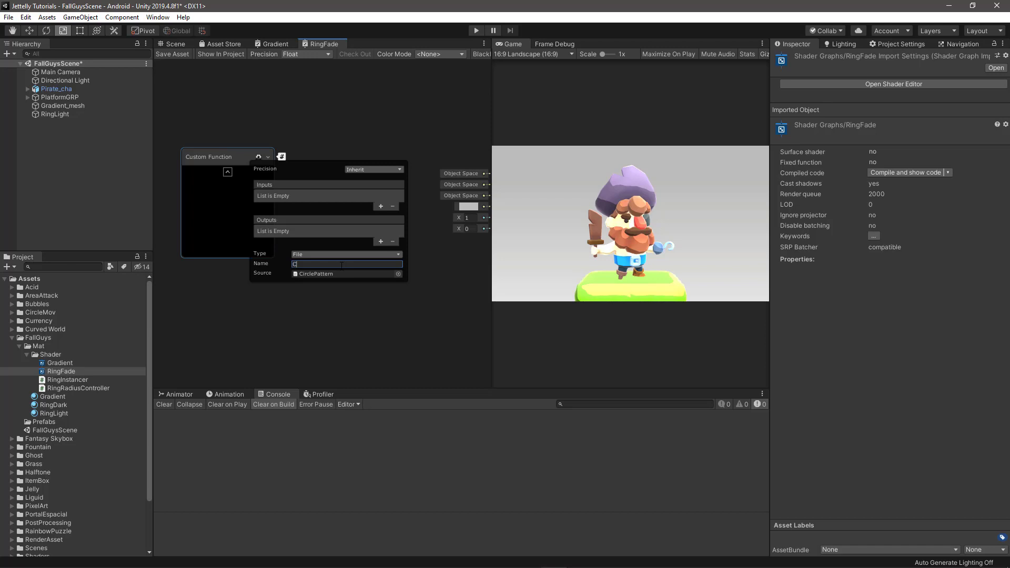
text(irclePatter)
text(n)
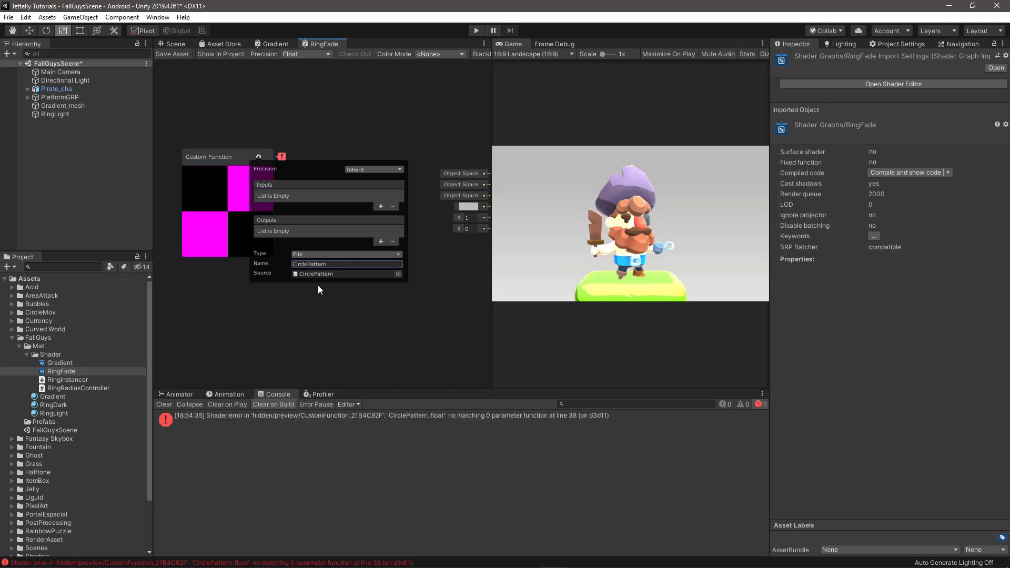
scroll(317, 286, up, 1)
middle_drag(276, 305, 318, 313)
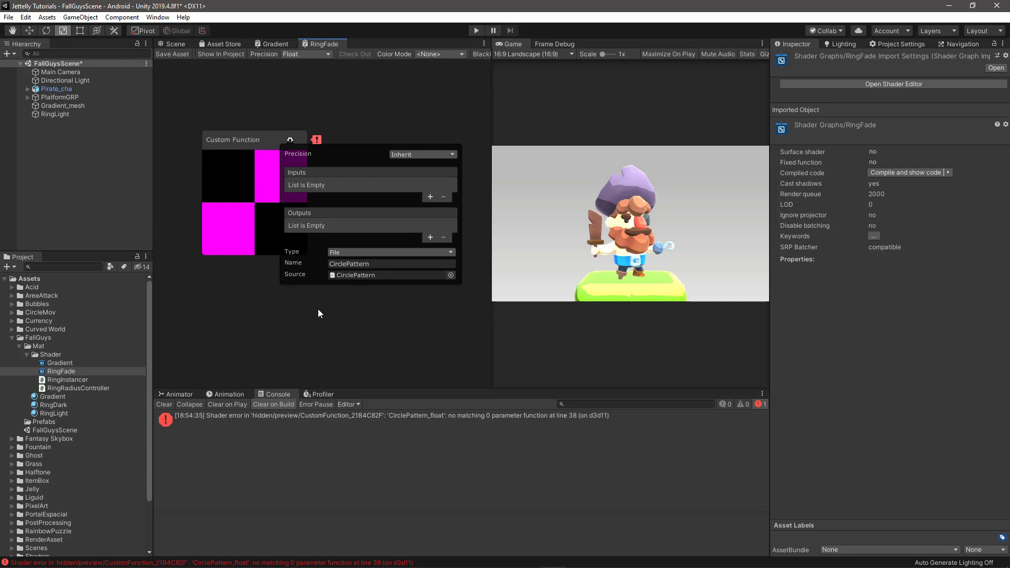
click(429, 197)
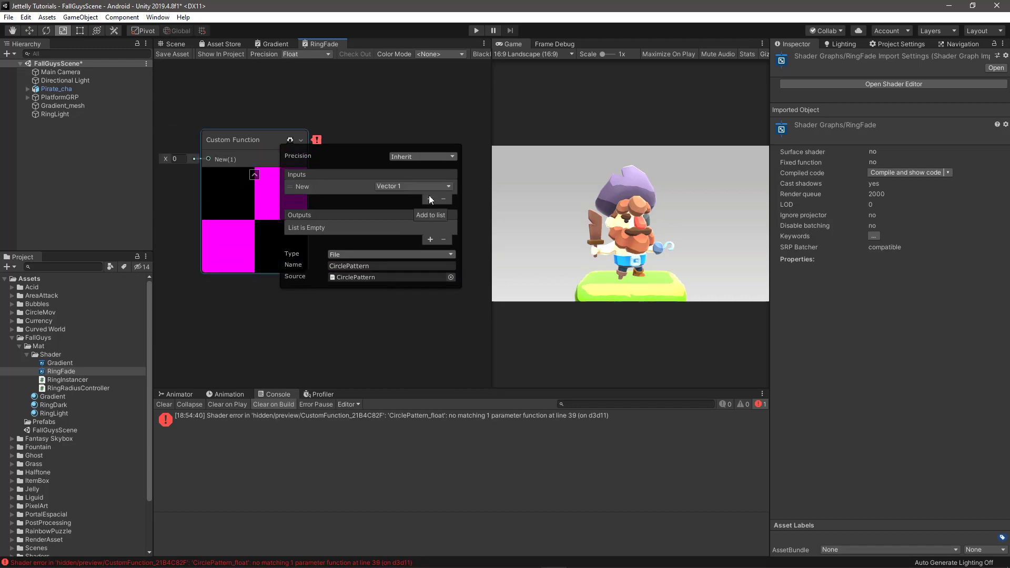
click(402, 186)
click(412, 325)
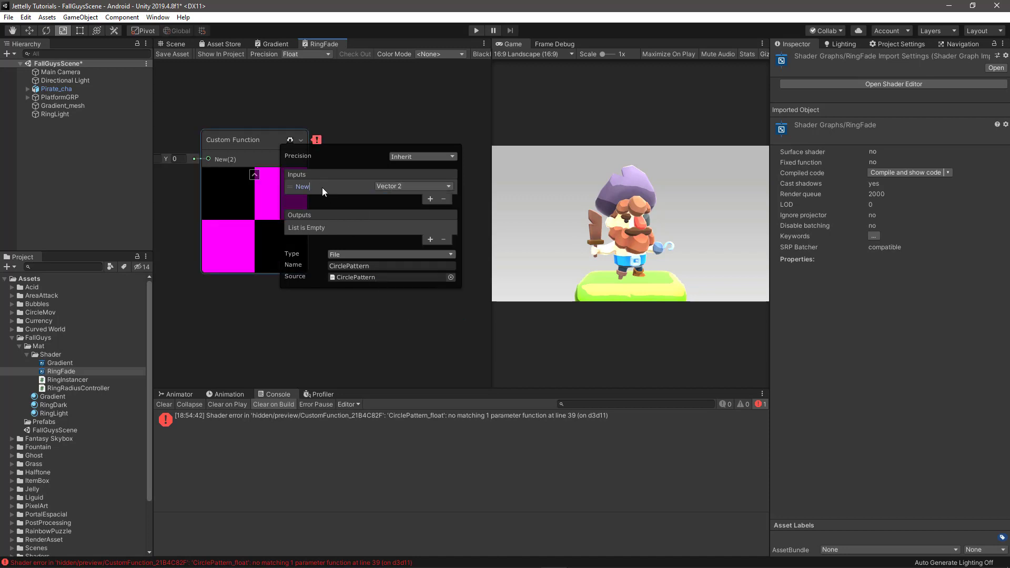
text(UV)
key(Return)
Add a Vector 2 Center input plus Radius and Smooth inputs to the function
click(430, 198)
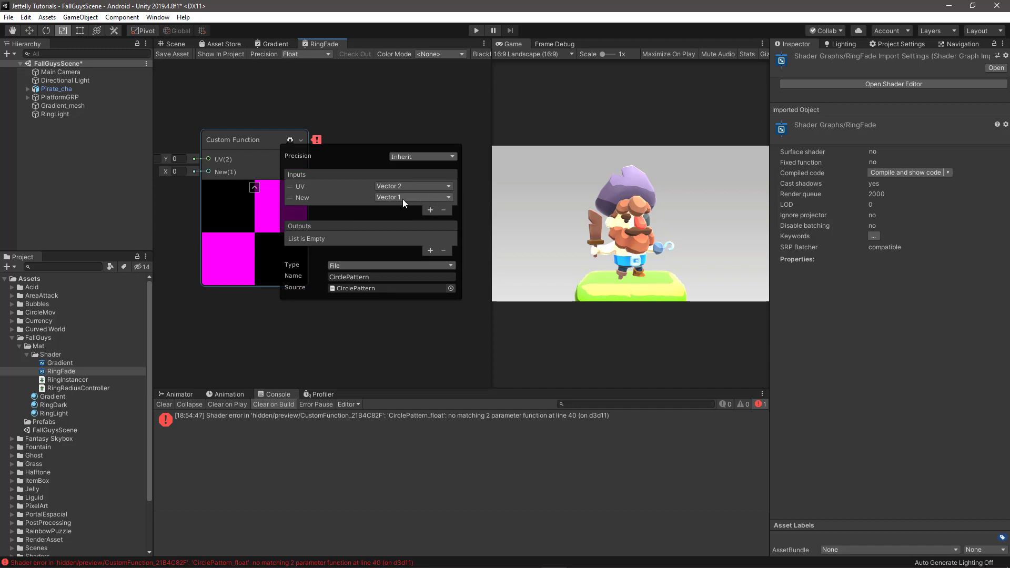
click(402, 198)
click(414, 337)
text(Center)
key(Return)
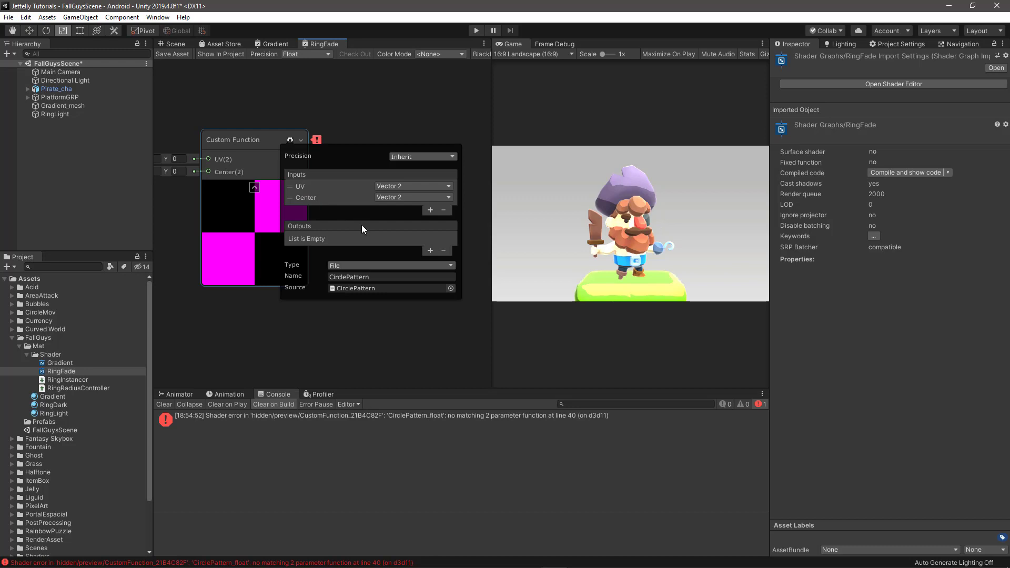
click(429, 210)
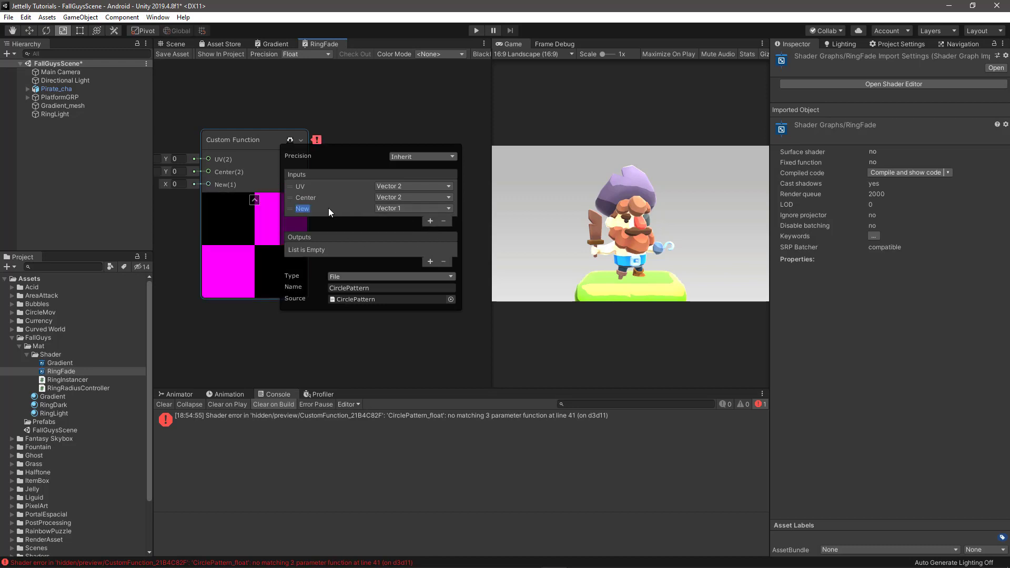
text(Radius)
key(Return)
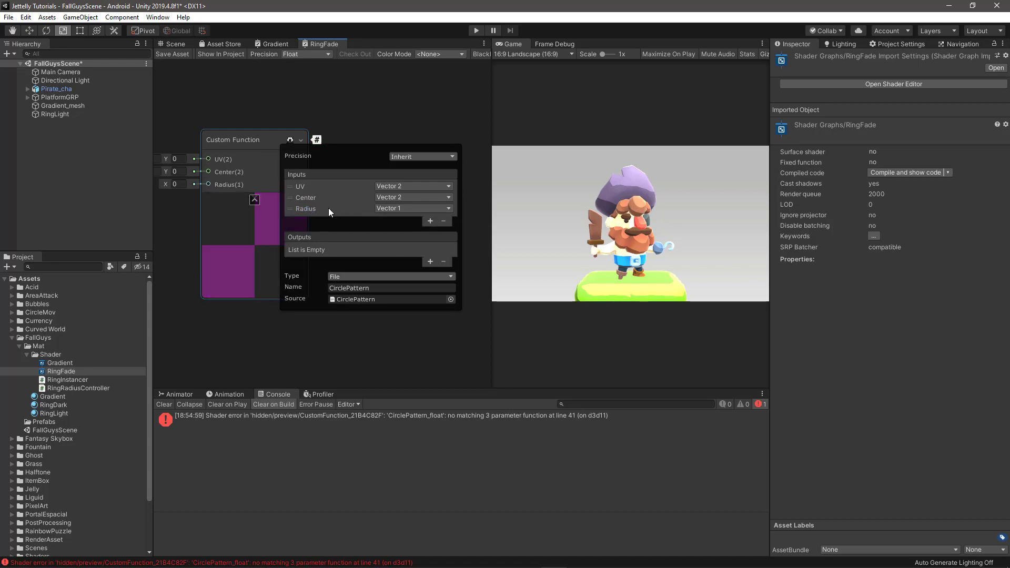
click(429, 221)
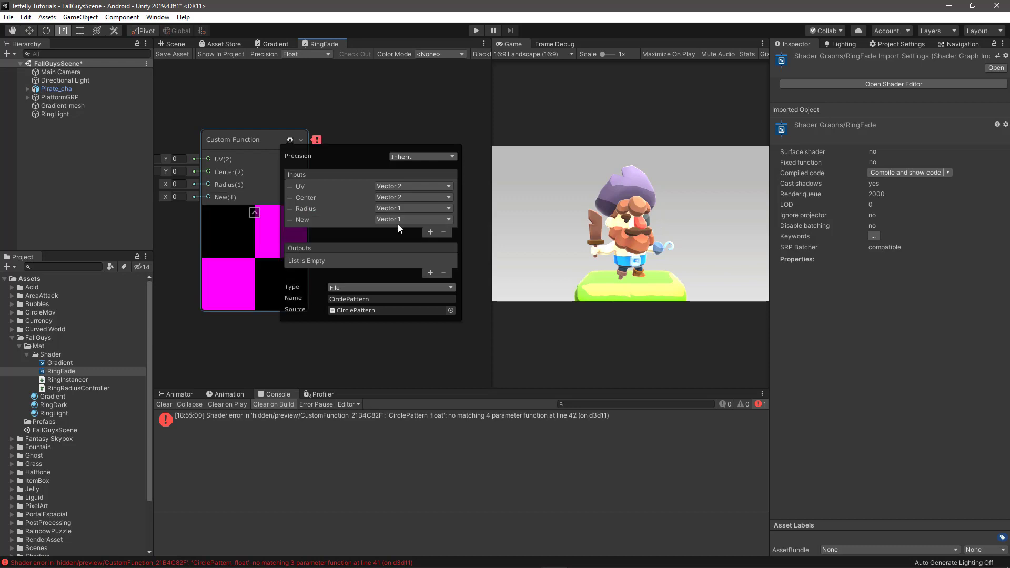
double_click(346, 219)
text(Smooth)
key(Return)
Add an output named Output, clear the console's shader error, and close the settings
click(430, 271)
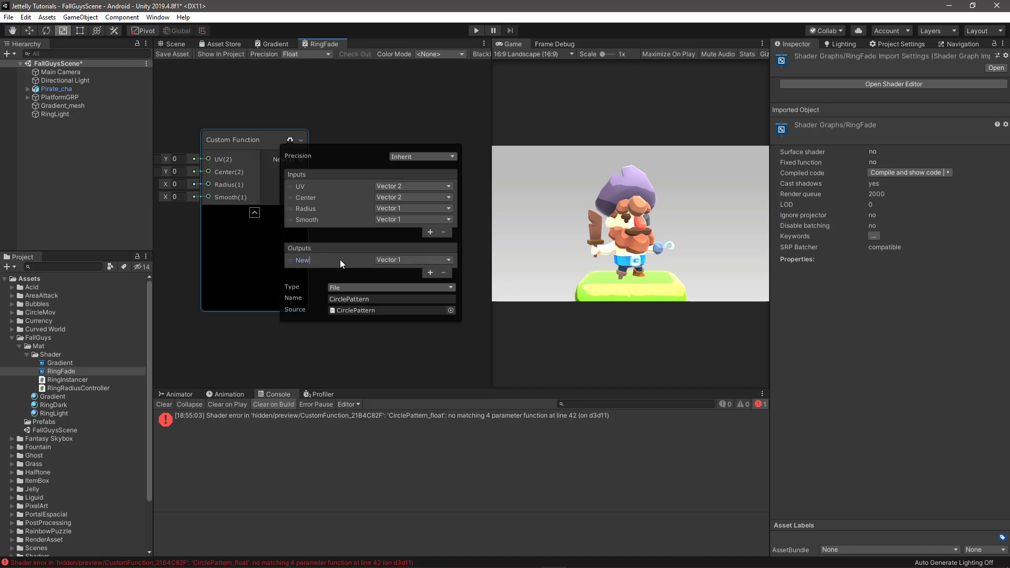
text(Outpu)
text(t)
key(Return)
click(165, 405)
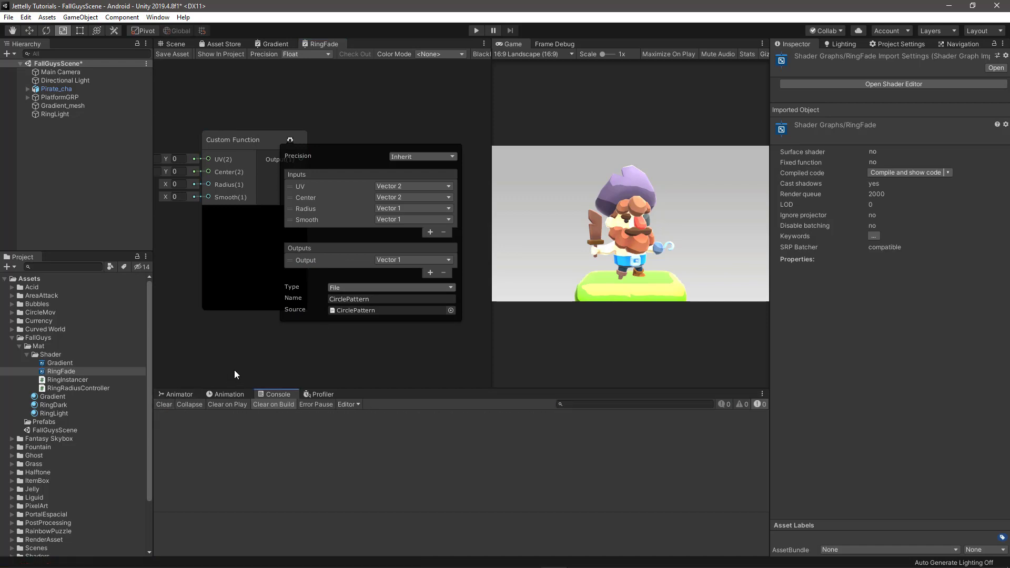
middle_drag(278, 359, 299, 355)
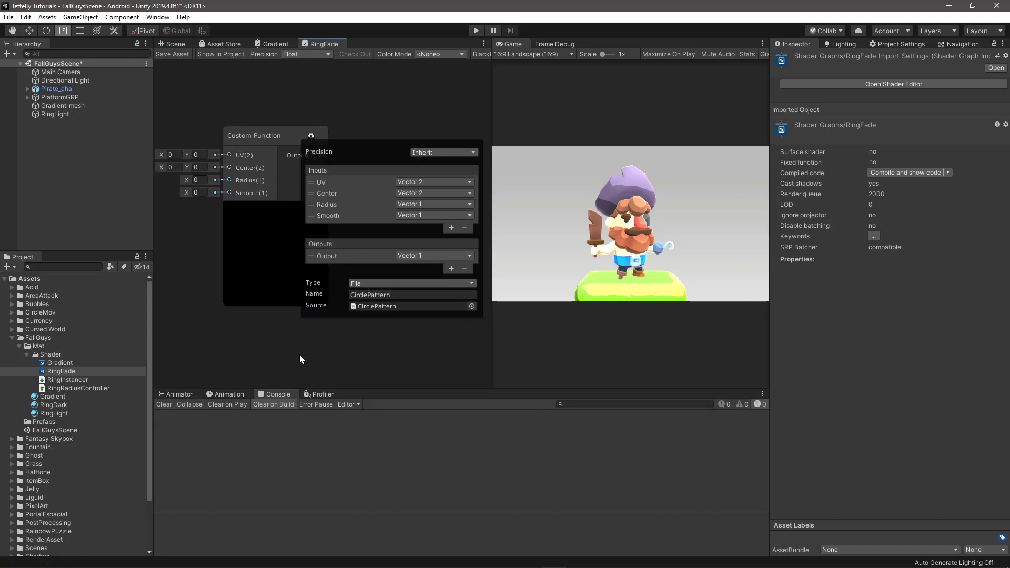
click(311, 135)
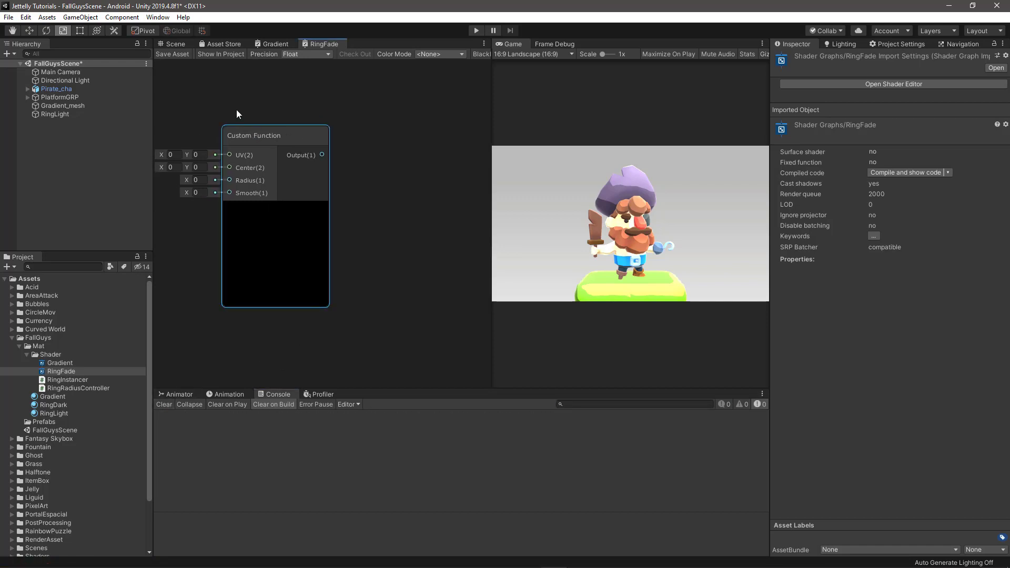
middle_drag(236, 109, 367, 115)
Add a UV node and wire its Out into the Custom Function's UV input
key(space)
text(uv)
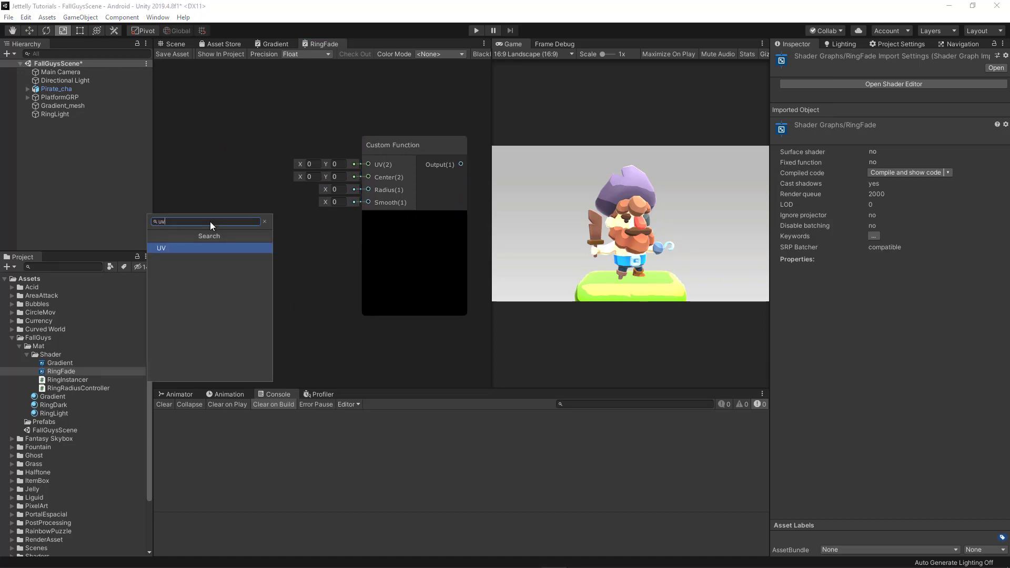
key(Return)
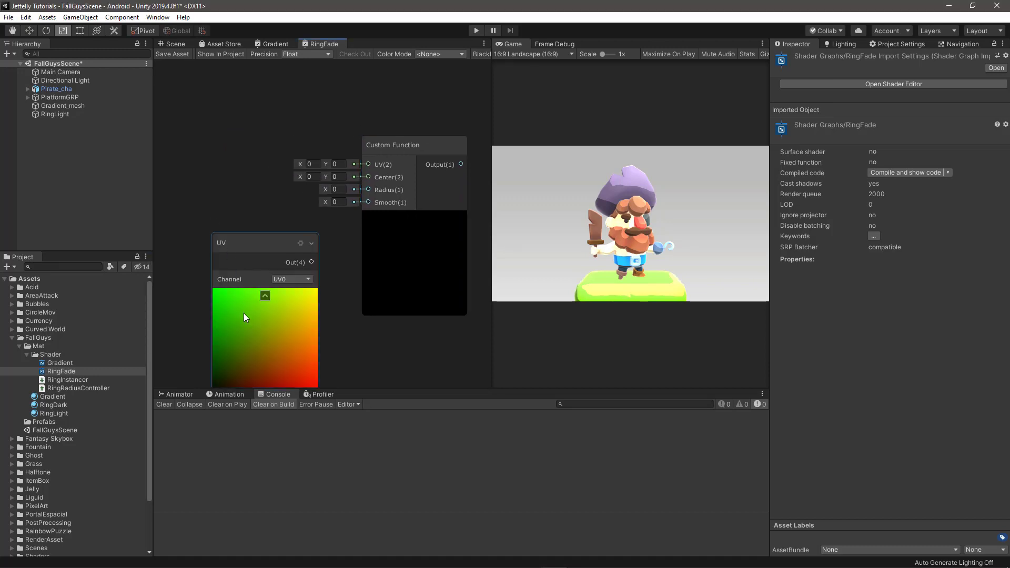
click(266, 295)
mouse_move(239, 236)
mouse_down()
mouse_move(259, 139)
mouse_move(367, 237)
mouse_up()
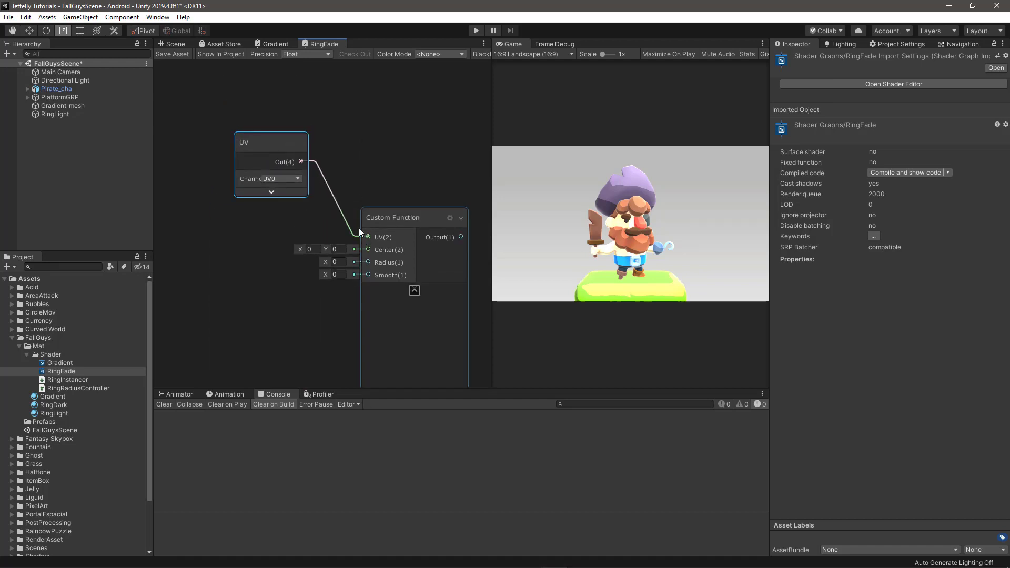
drag(257, 141, 301, 148)
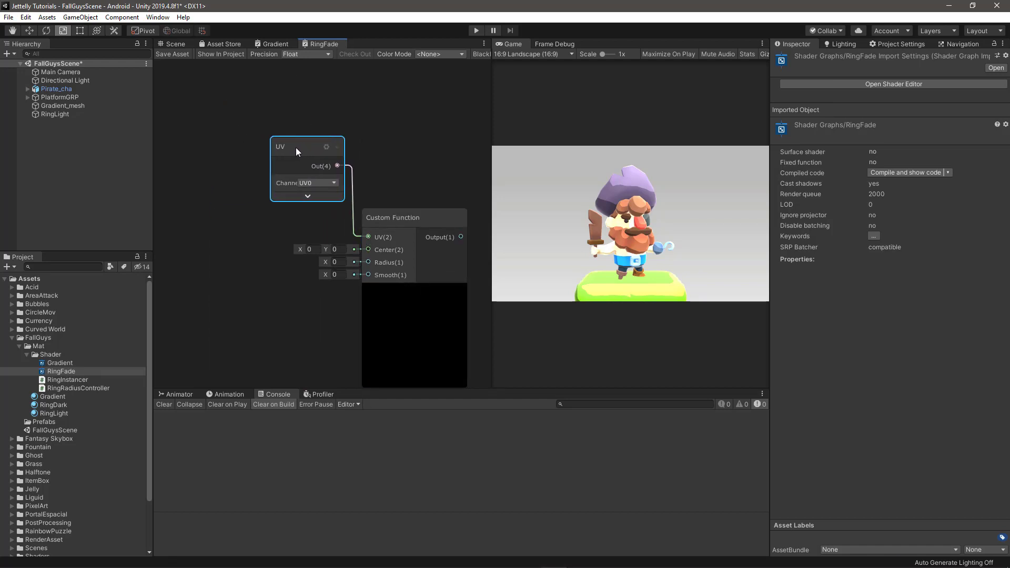
click(365, 149)
key(a)
middle_drag(379, 153, 377, 151)
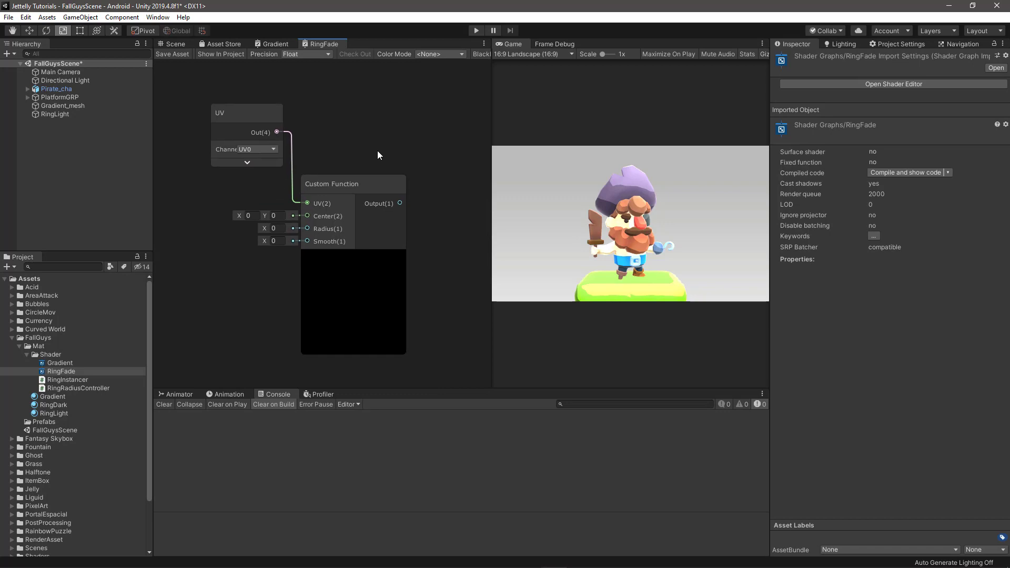
Add a Vector 2 node and wire its Out into the Center input
key(space)
text(ve)
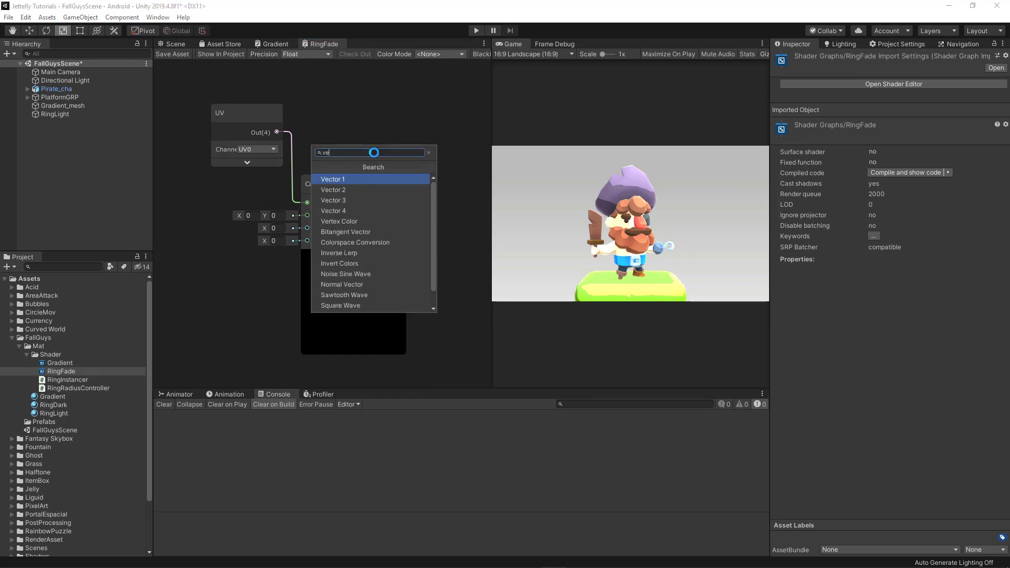
key(Down)
key(Return)
middle_drag(373, 153, 407, 137)
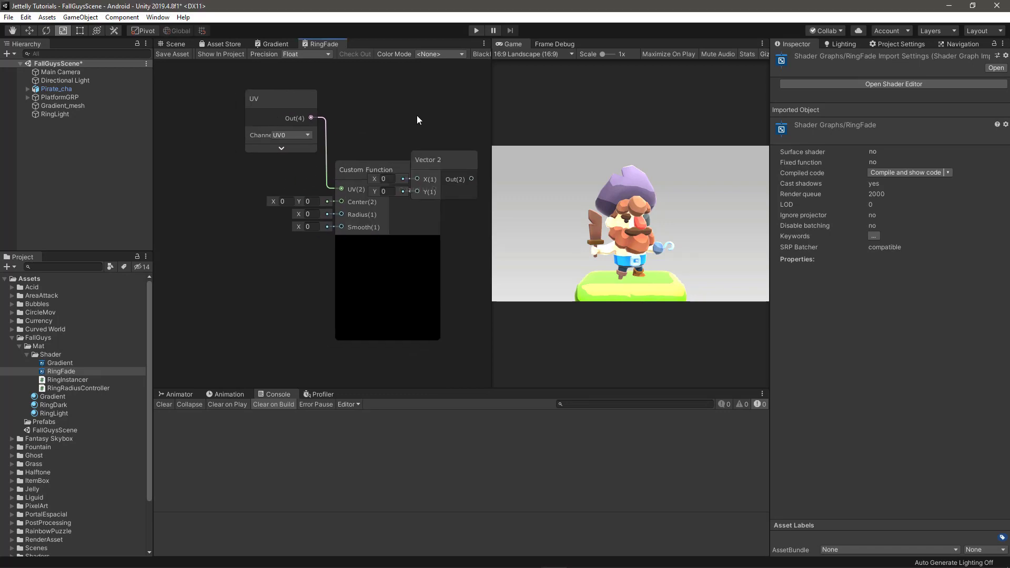
mouse_move(437, 156)
mouse_down()
mouse_move(242, 233)
mouse_move(341, 201)
mouse_up()
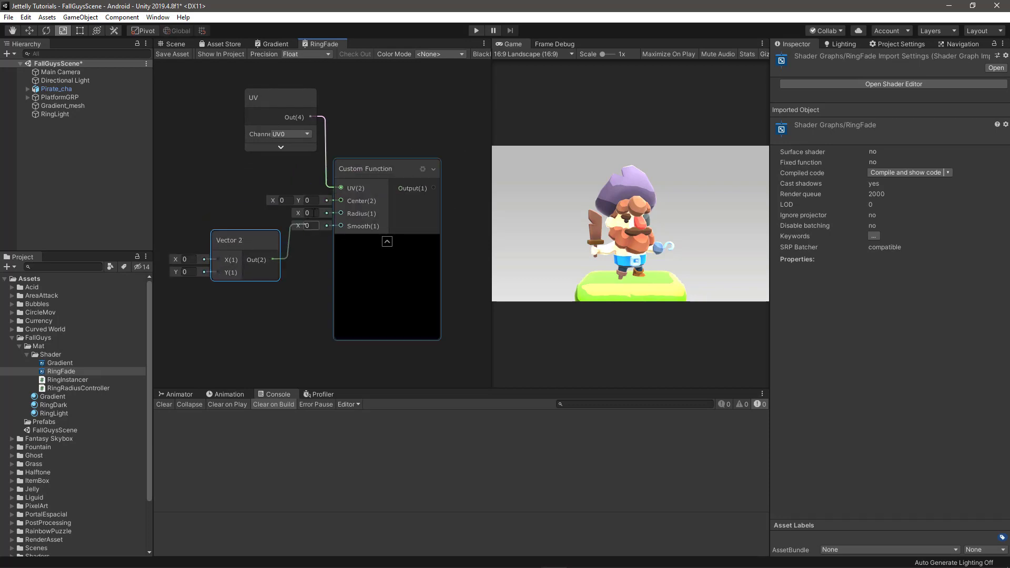
drag(250, 232, 246, 178)
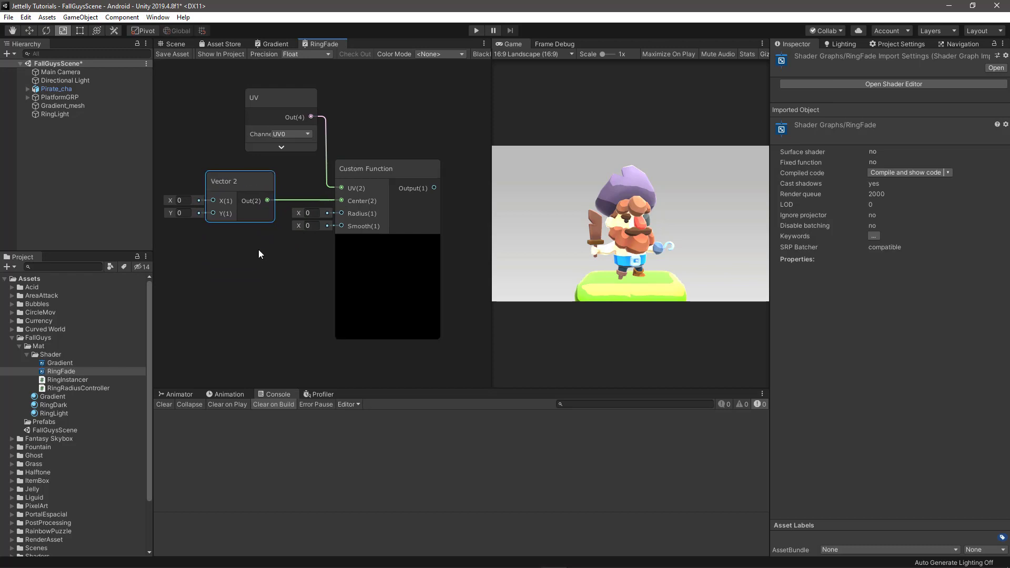
middle_drag(243, 246, 290, 256)
Add a Vector1 slider property named _center_X on the Blackboard
click(480, 55)
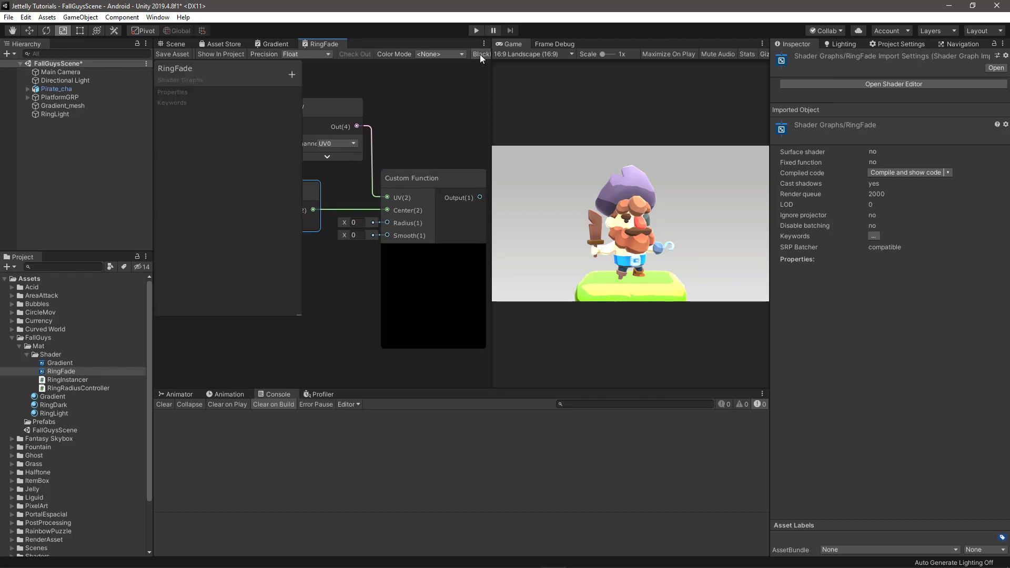
click(293, 75)
click(320, 84)
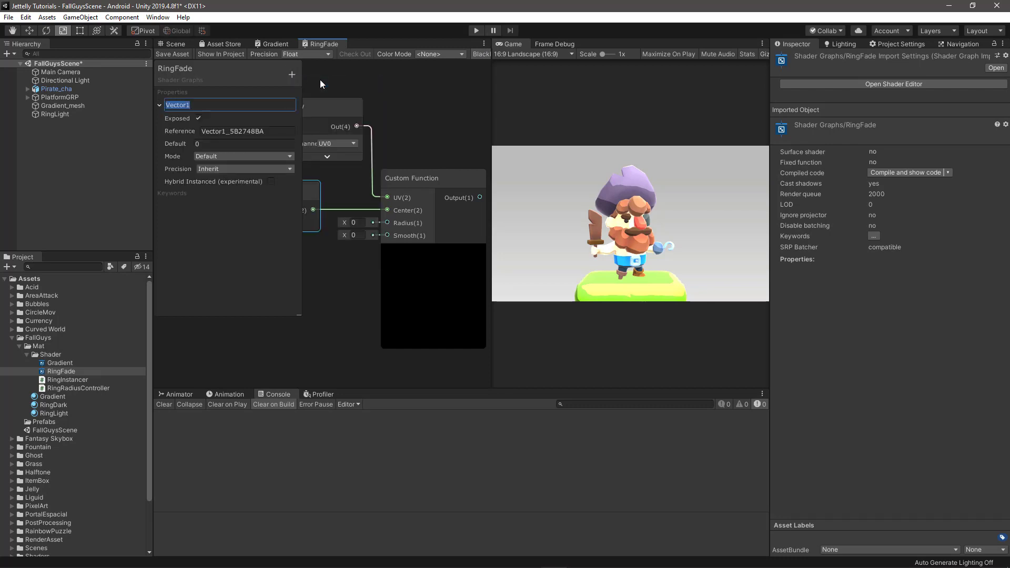
text(_center)
text(_X)
key(Return)
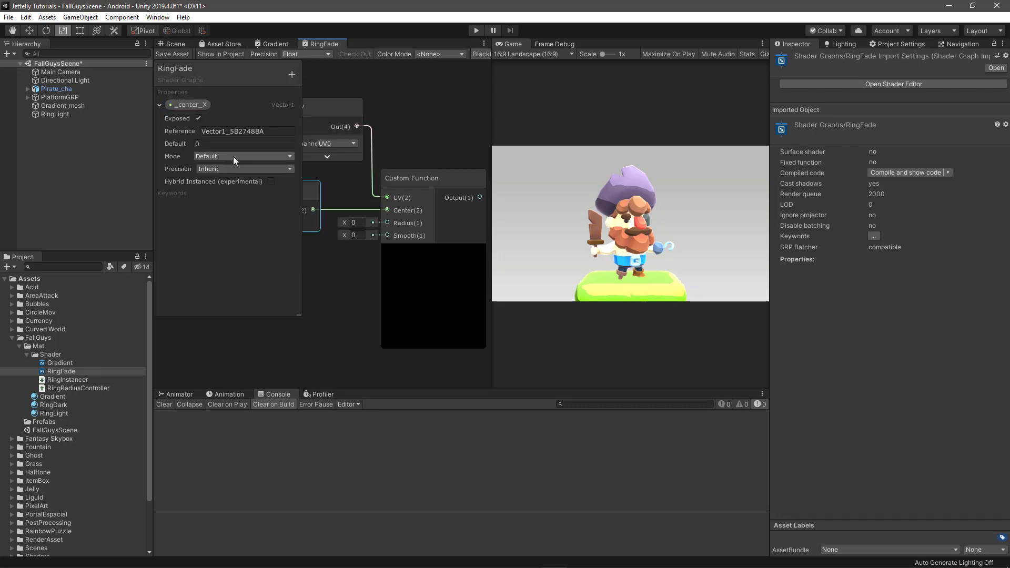
click(221, 155)
click(220, 180)
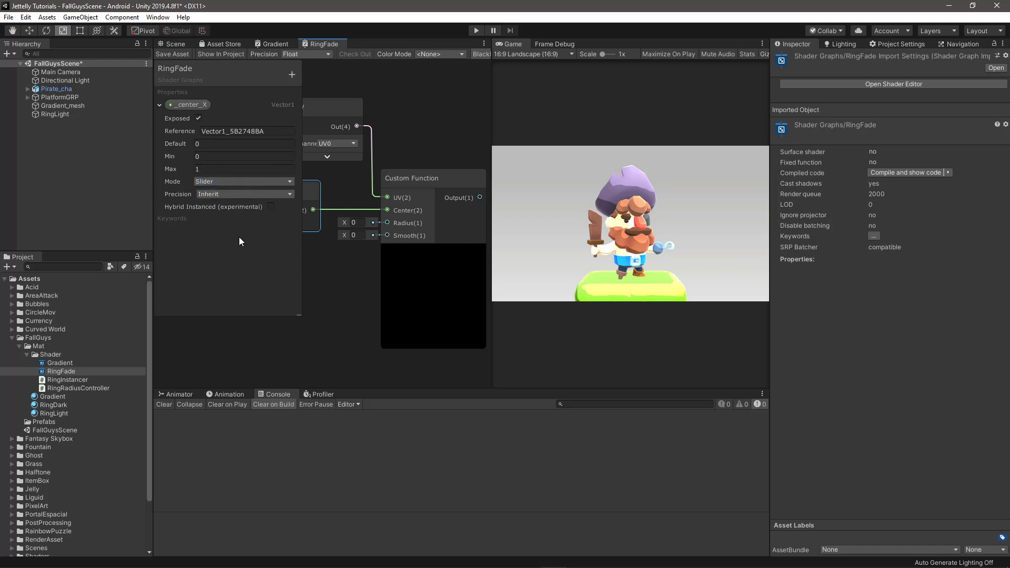
Add a _center_Y Vector1 slider property and collapse both center properties
click(291, 74)
click(308, 77)
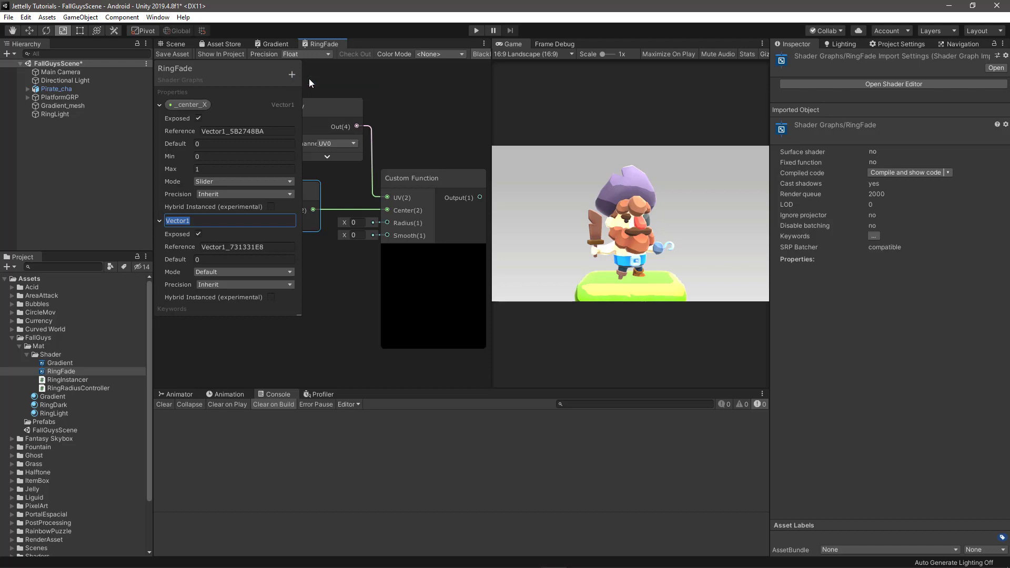
text(_center_)
text(Y)
key(Return)
click(217, 272)
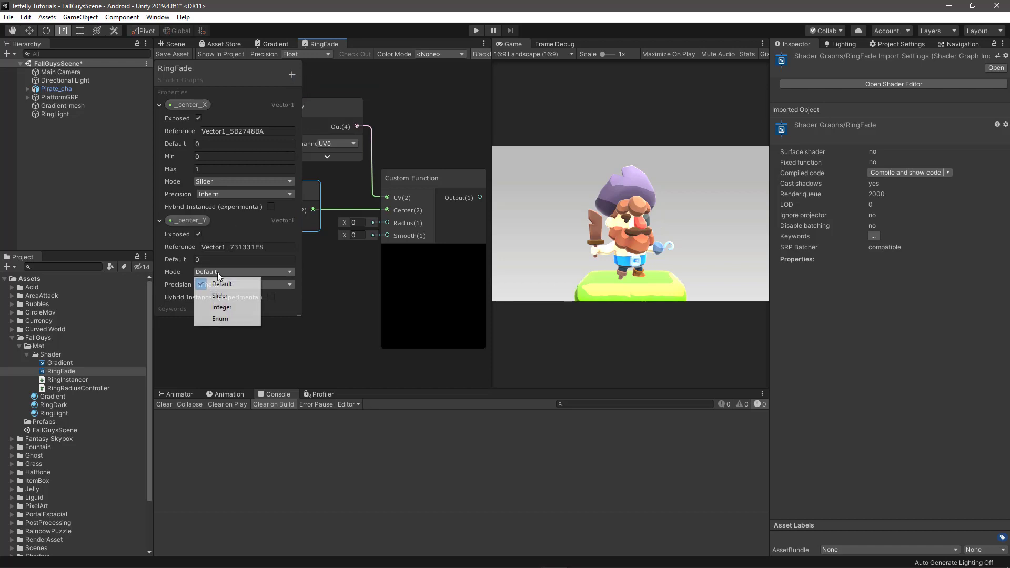
click(220, 294)
scroll(242, 271, down, 1)
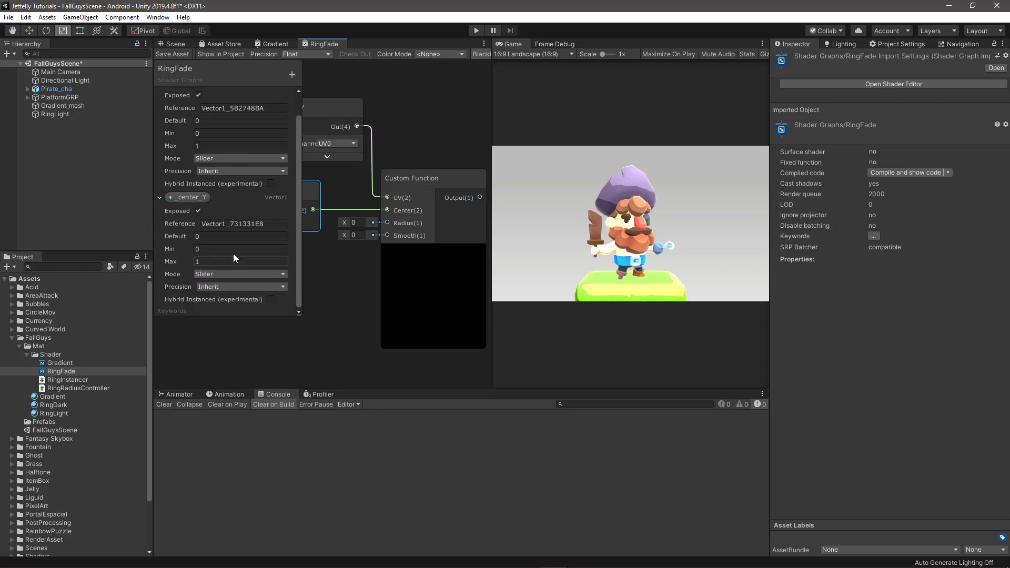
scroll(234, 254, up, 1)
click(159, 105)
click(160, 119)
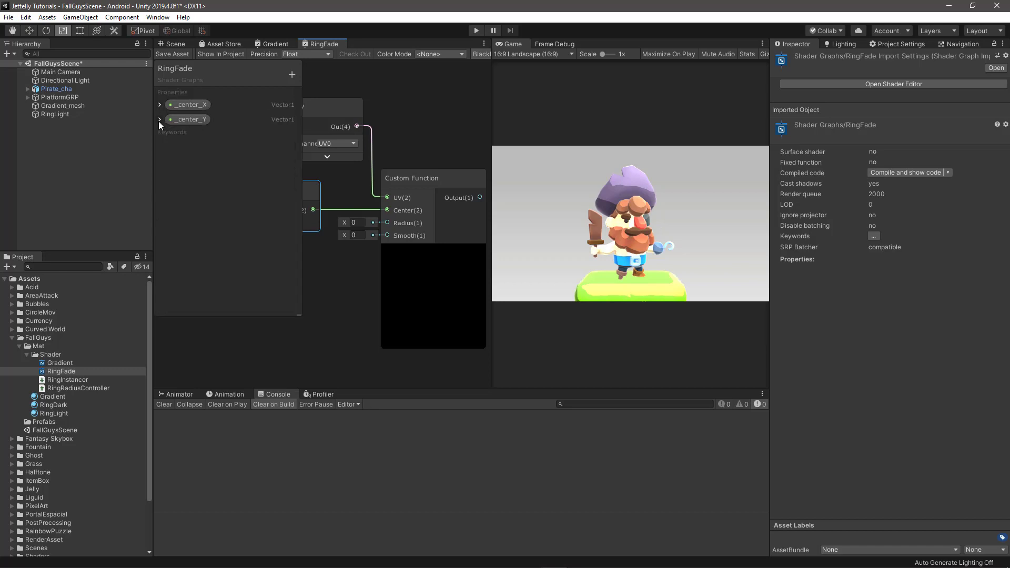
Add a _radius_A Vector1 slider property with reference name _radius_A
click(292, 74)
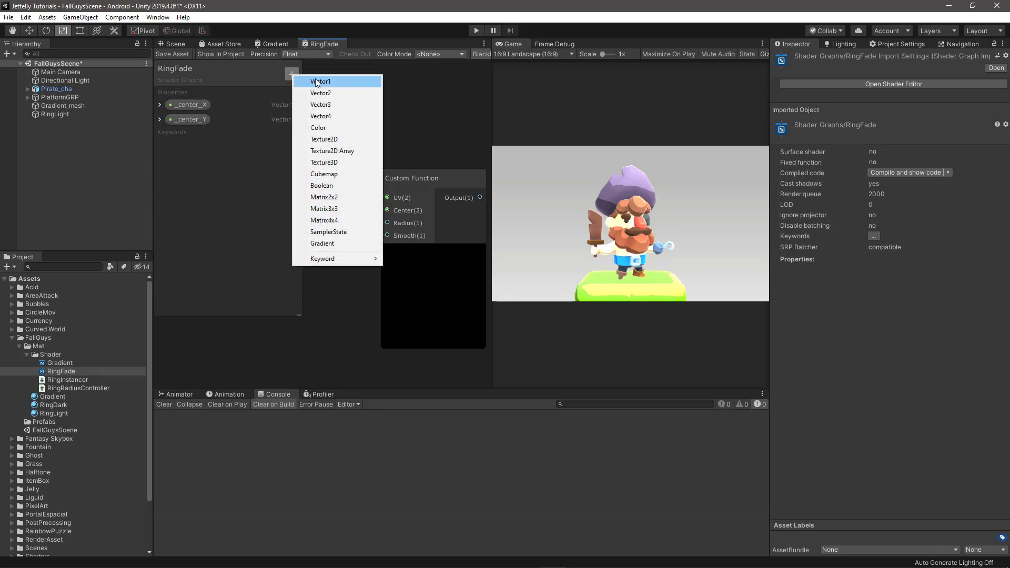
click(317, 81)
text(_)
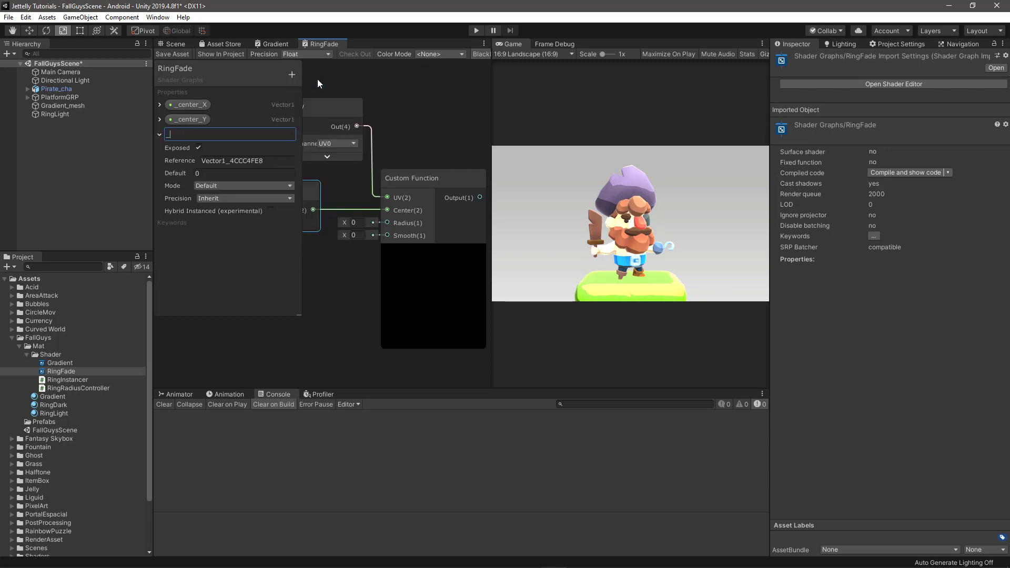
text(radius_)
text(A)
key(Return)
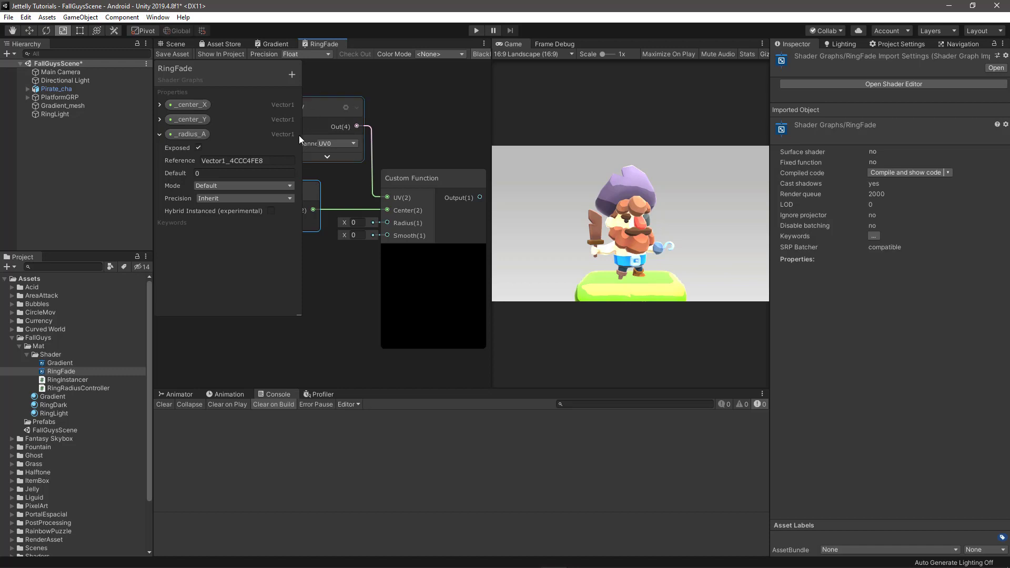
click(219, 185)
click(224, 210)
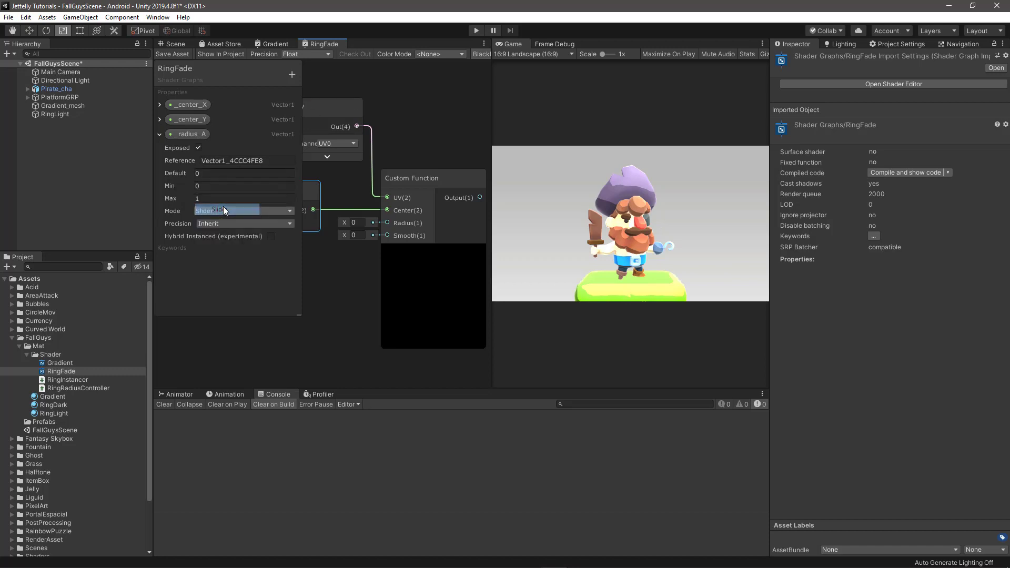
click(269, 160)
text(_ra)
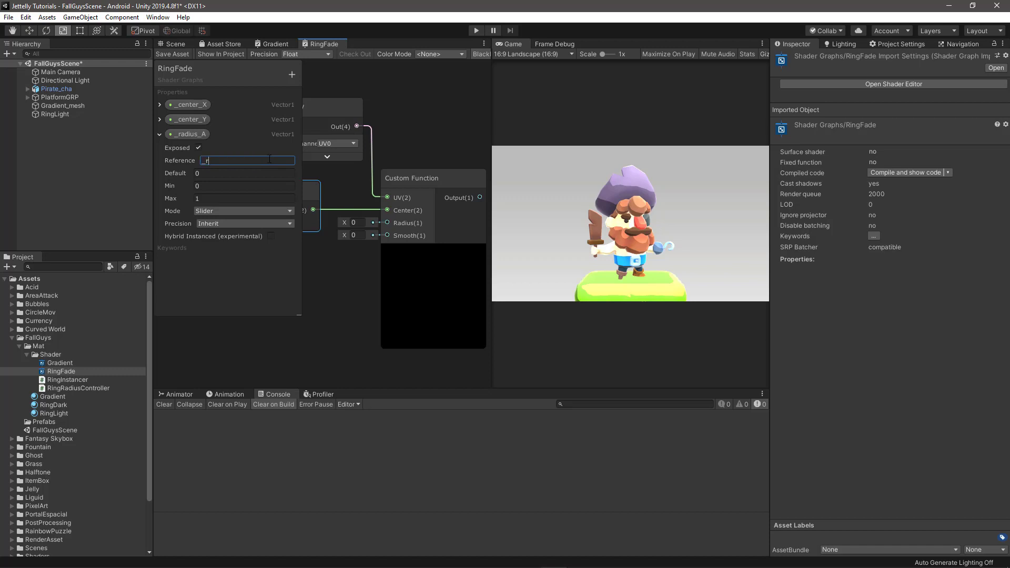
text(dius_A)
key(Return)
click(159, 135)
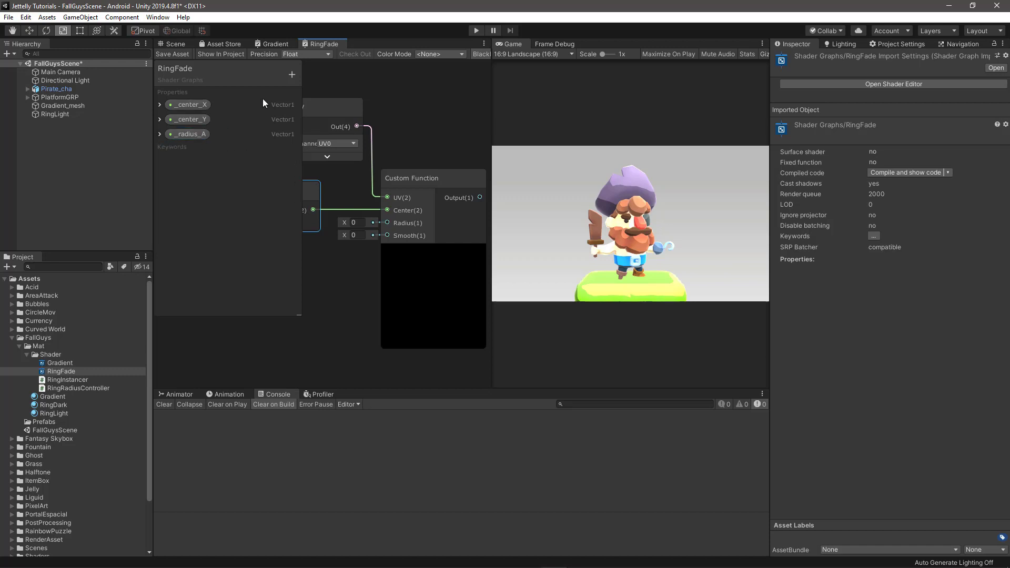
Add a _radius_B Vector1 slider property with reference name _radius_B
click(291, 75)
click(323, 84)
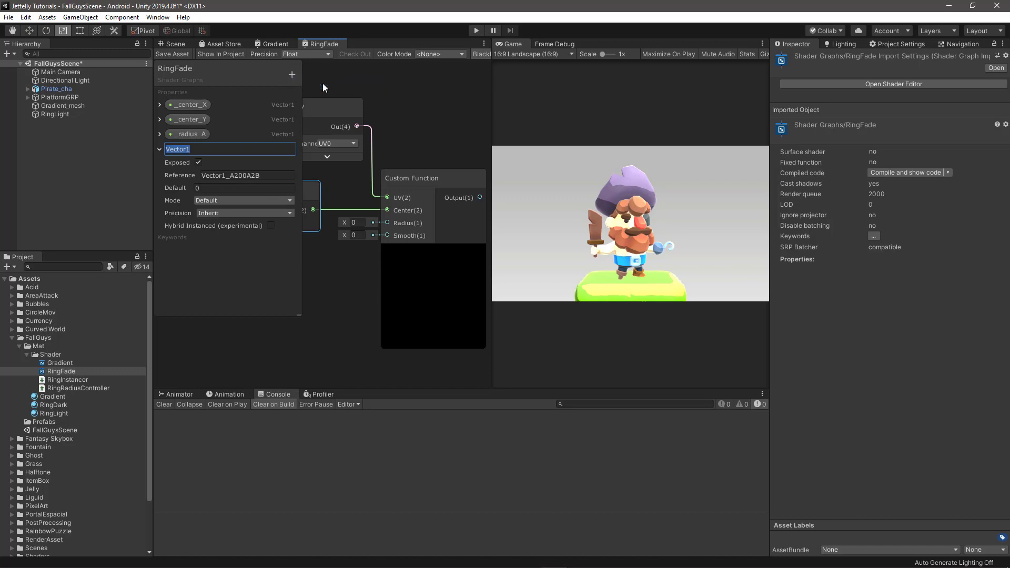
text(_radius_)
text(B)
key(Return)
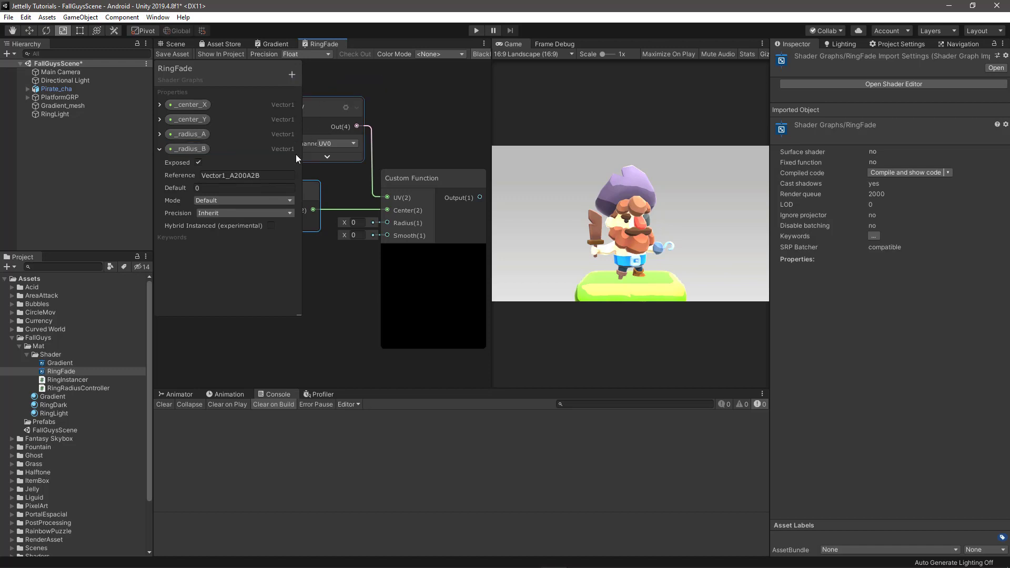
click(231, 200)
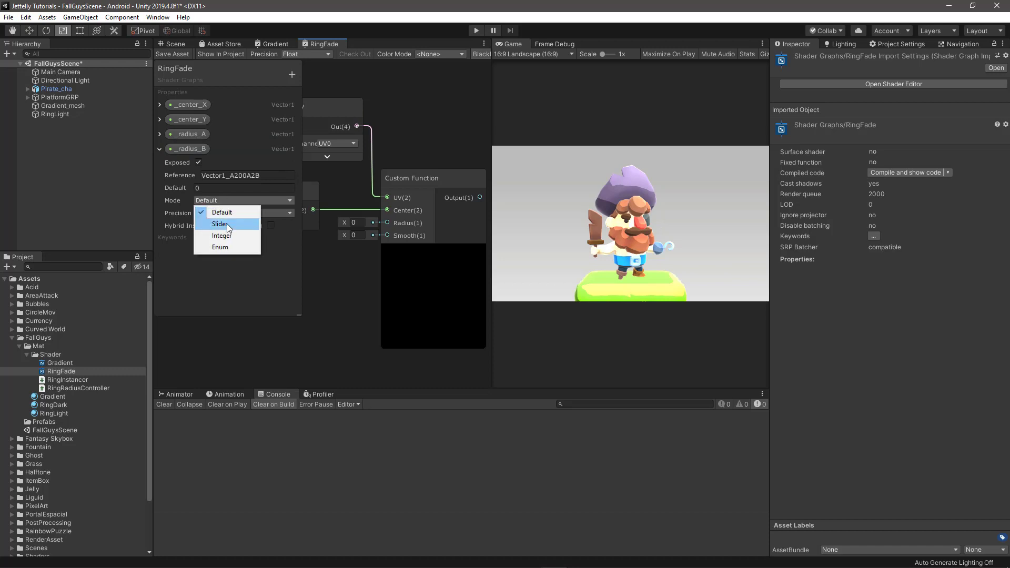
click(226, 222)
click(265, 174)
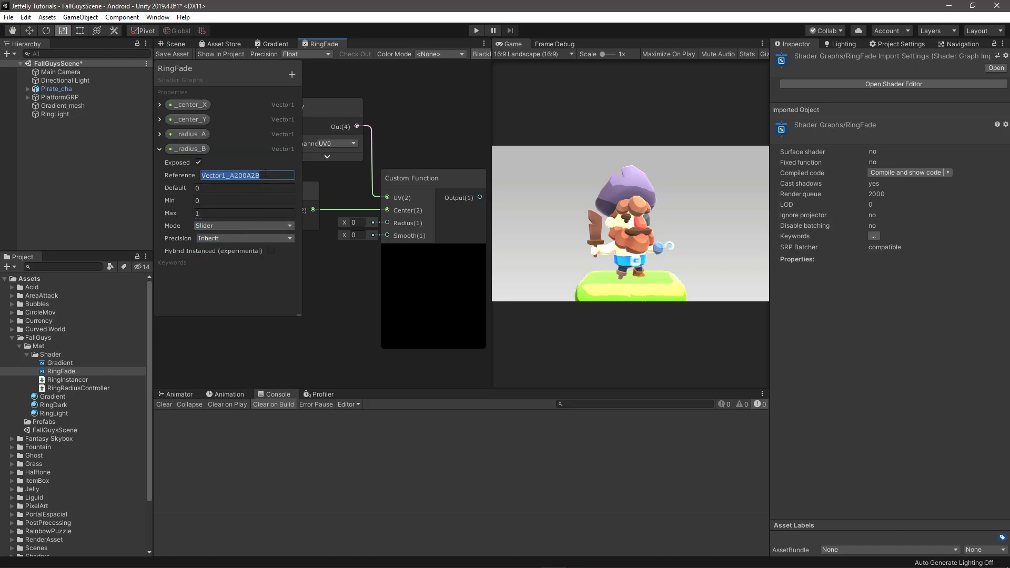
text(_radius_B)
key(Return)
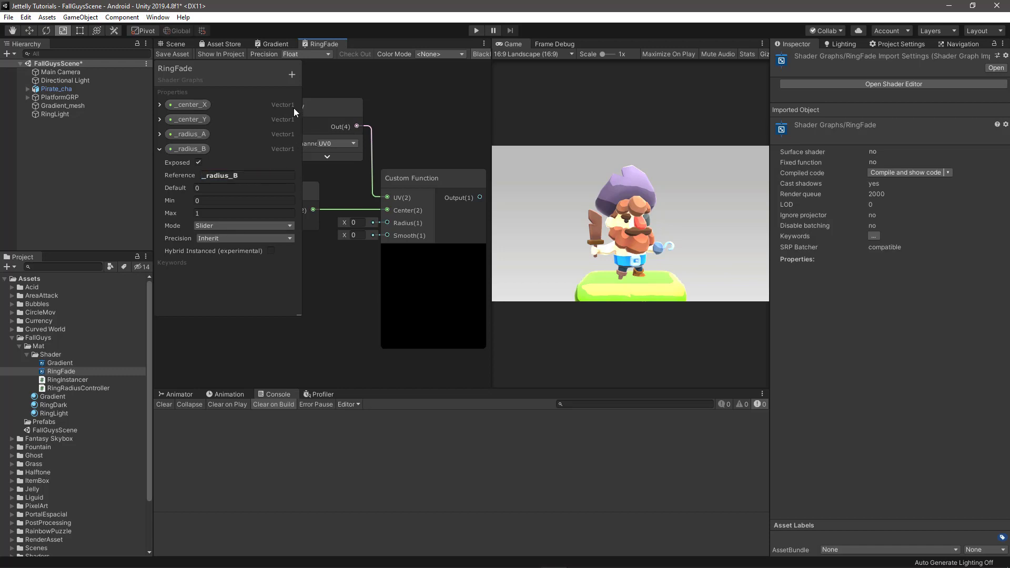
Add a _smooth Vector1 slider property and collapse the _radius_B and _smooth foldouts
click(293, 74)
click(316, 82)
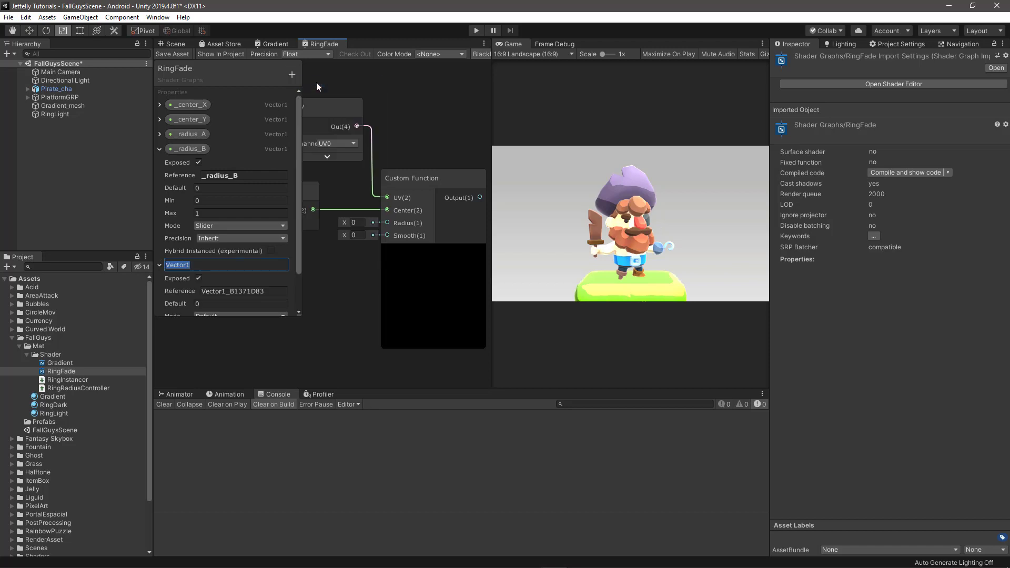
text(_smooth)
key(Return)
scroll(229, 197, down, 2)
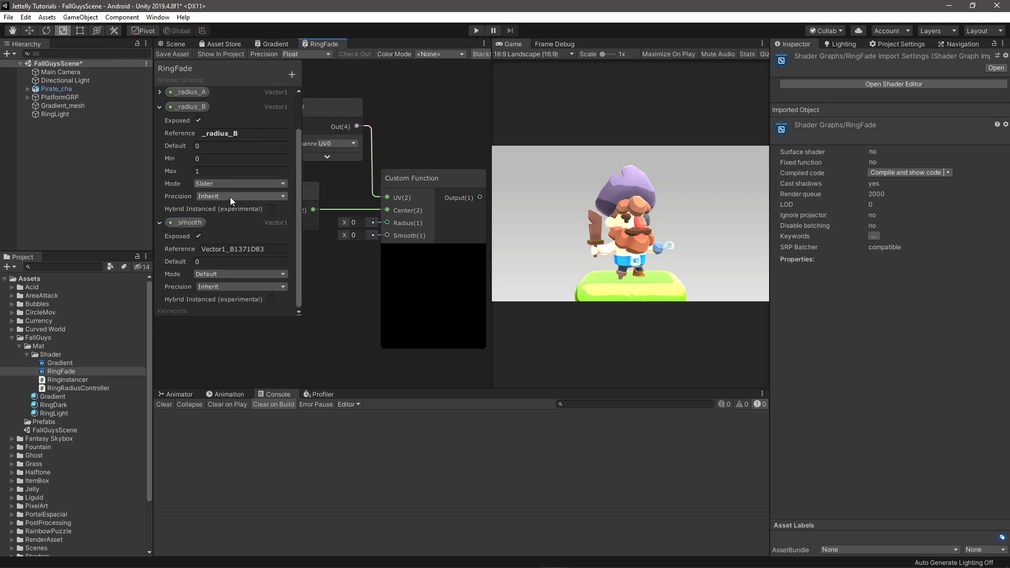
click(239, 273)
click(233, 298)
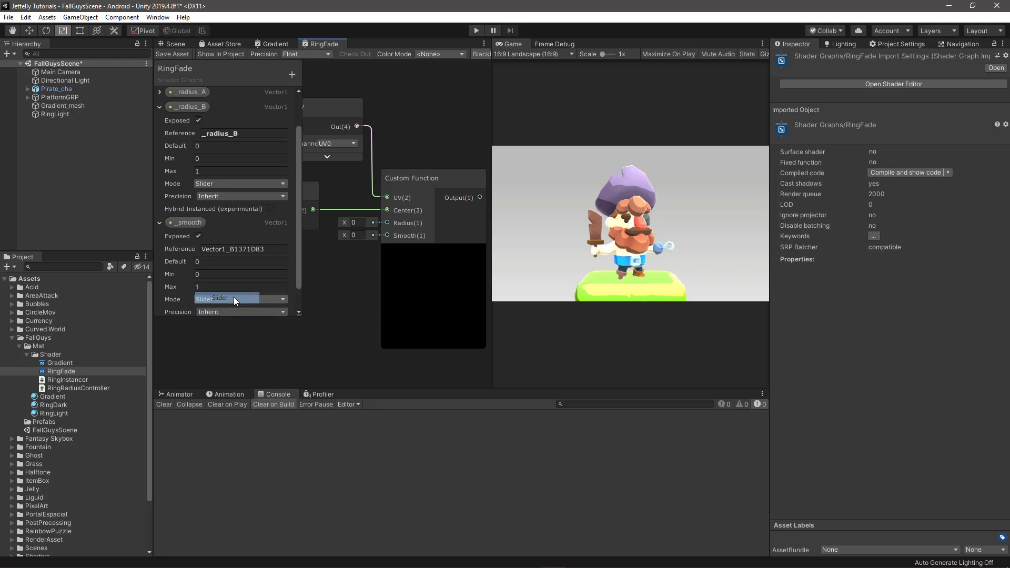
scroll(226, 236, up, 3)
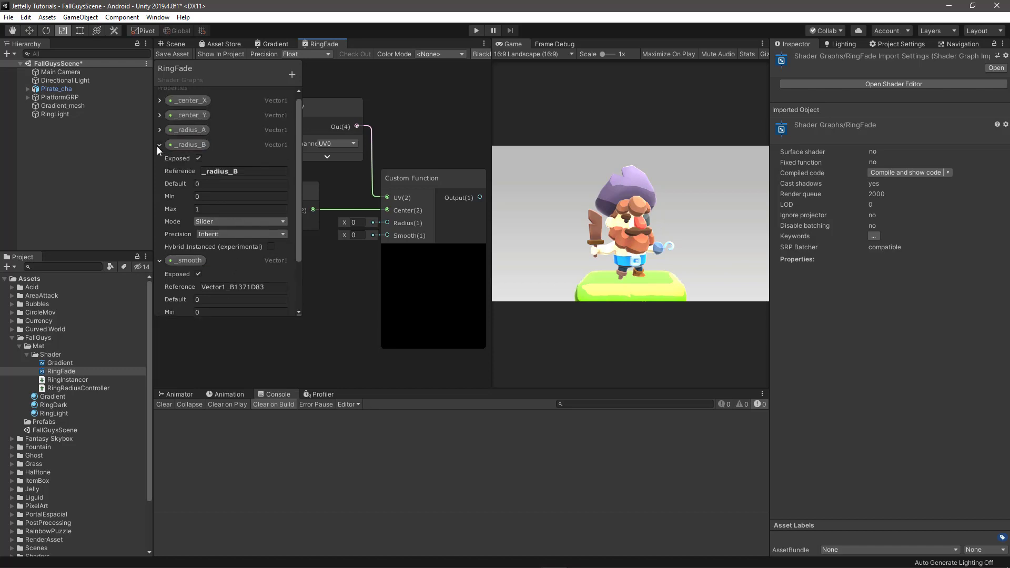
click(158, 147)
click(159, 164)
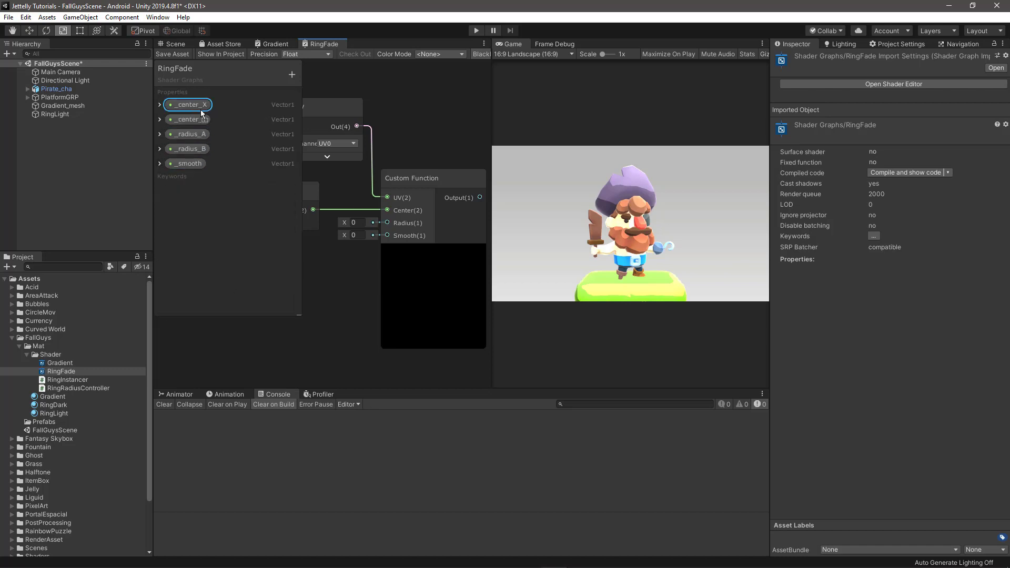
Place the _center_X, _center_Y, _radius_A, _radius_B and _smooth nodes on the graph and close the Blackboard
drag(201, 110, 410, 91)
drag(196, 119, 444, 116)
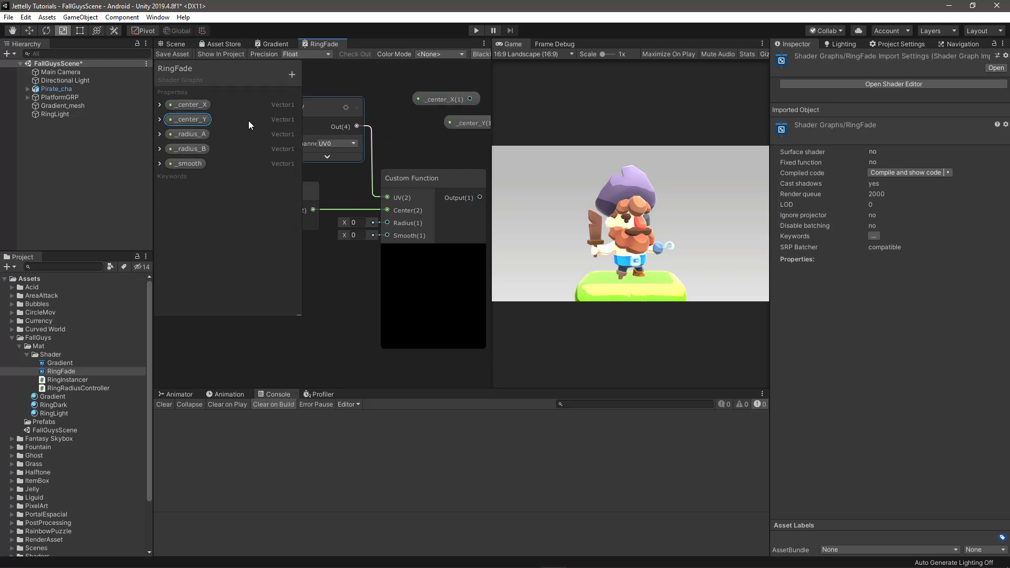
drag(192, 134, 380, 80)
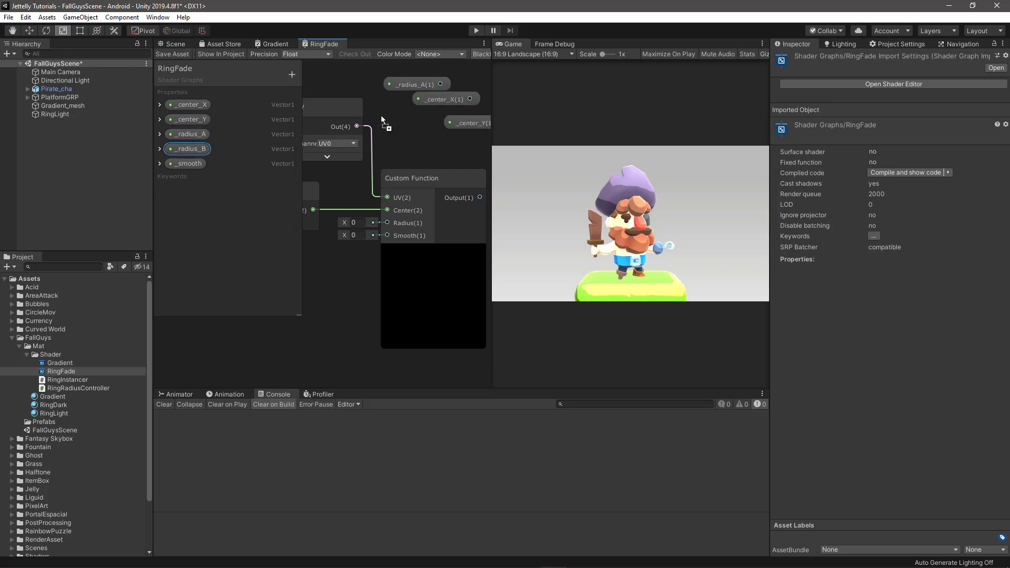
drag(383, 121, 402, 118)
drag(189, 164, 412, 150)
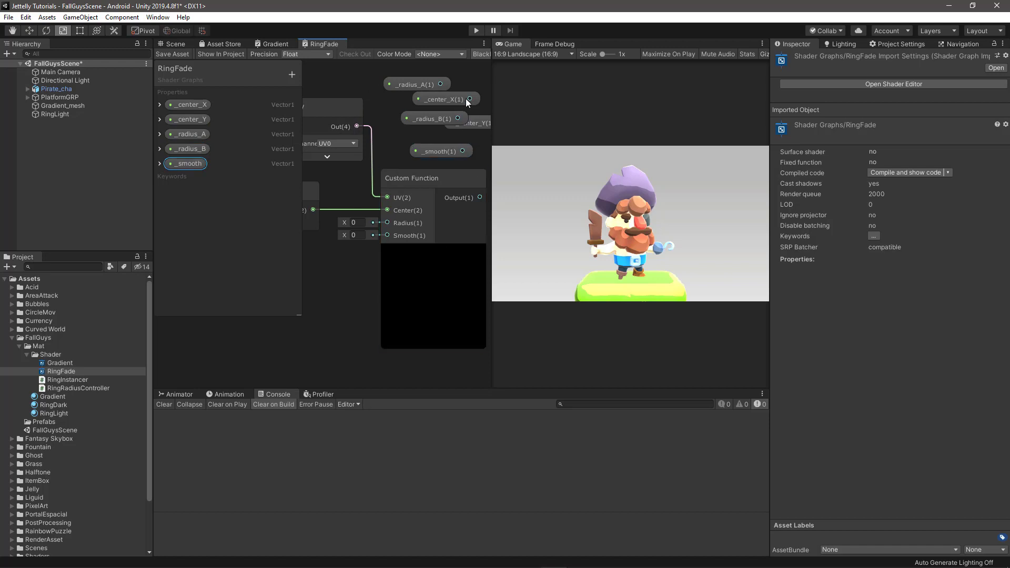
click(481, 53)
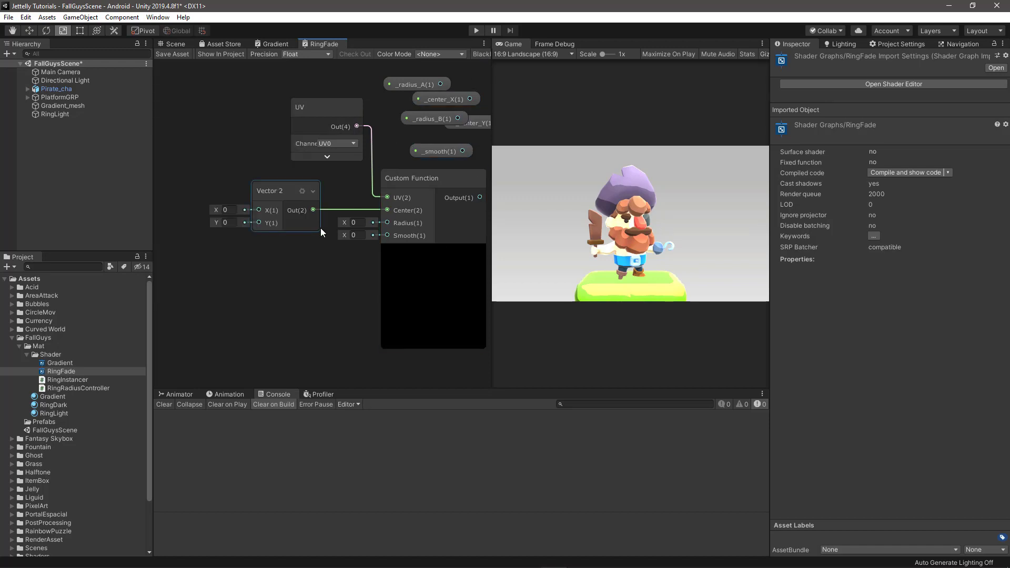
Connect _center_X and _center_Y to the Vector 2 node's X and Y inputs
scroll(321, 228, down, 1)
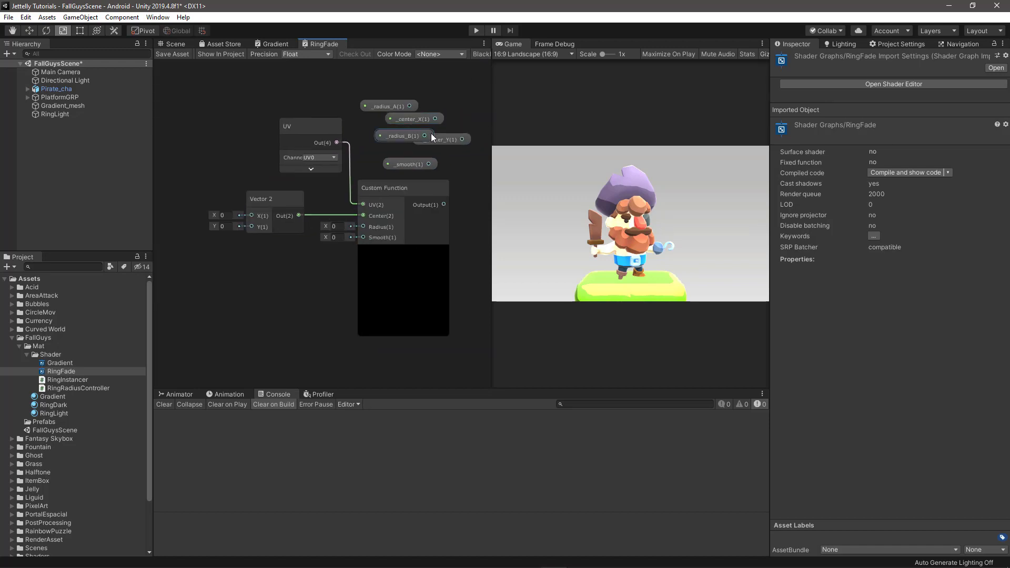
mouse_move(415, 120)
mouse_down()
mouse_move(220, 163)
mouse_move(267, 215)
mouse_up()
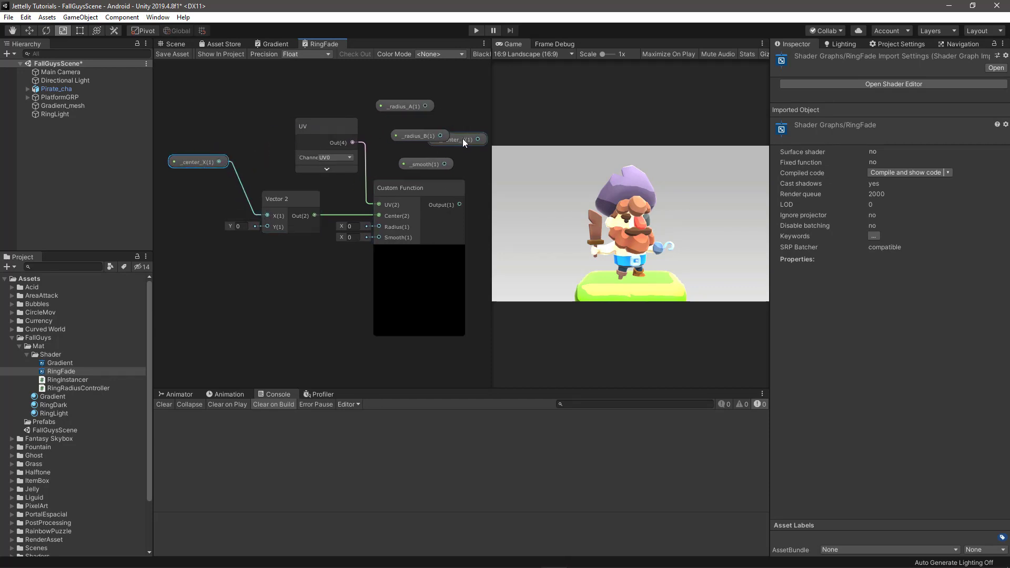
mouse_move(462, 138)
mouse_down()
mouse_move(225, 178)
mouse_move(291, 226)
mouse_up()
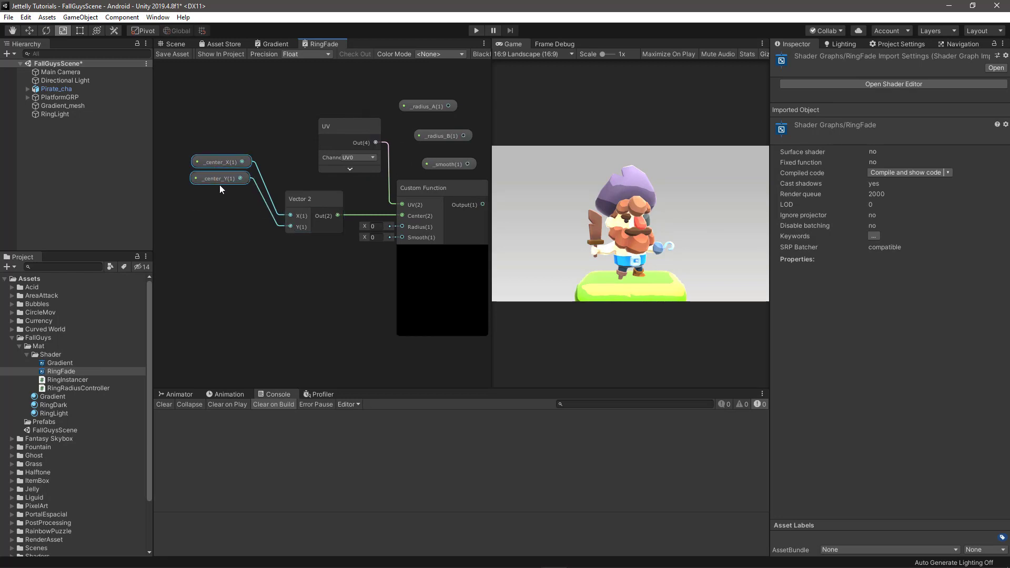
drag(219, 184, 244, 198)
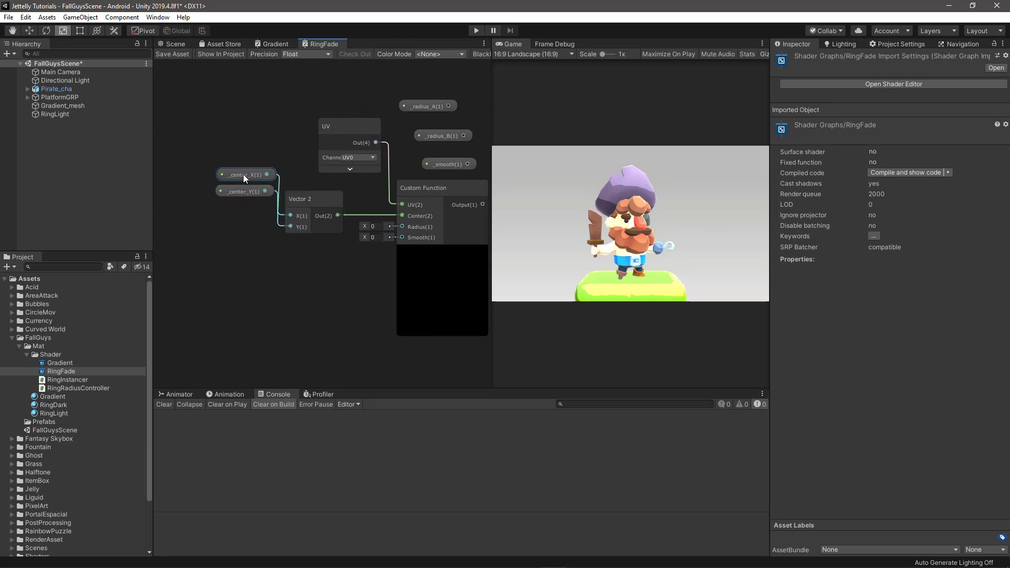
Connect _radius_A to the Custom Function's Radius input and _smooth to its Smooth input
middle_drag(290, 157, 242, 135)
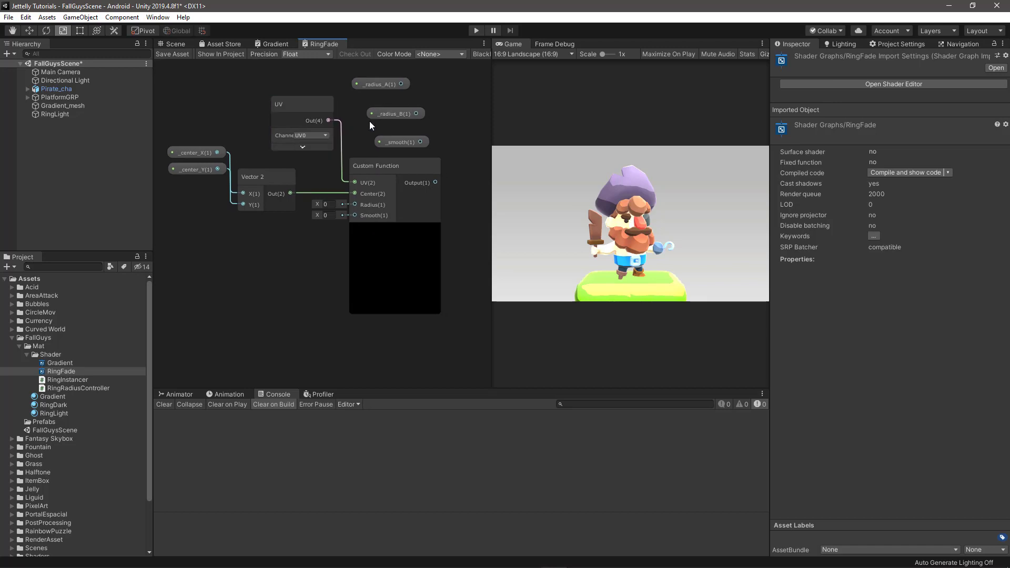
middle_drag(369, 125, 346, 143)
mouse_move(361, 98)
mouse_down()
mouse_move(288, 273)
mouse_move(332, 222)
mouse_up()
mouse_move(403, 158)
mouse_down()
mouse_move(281, 297)
mouse_move(331, 233)
mouse_up()
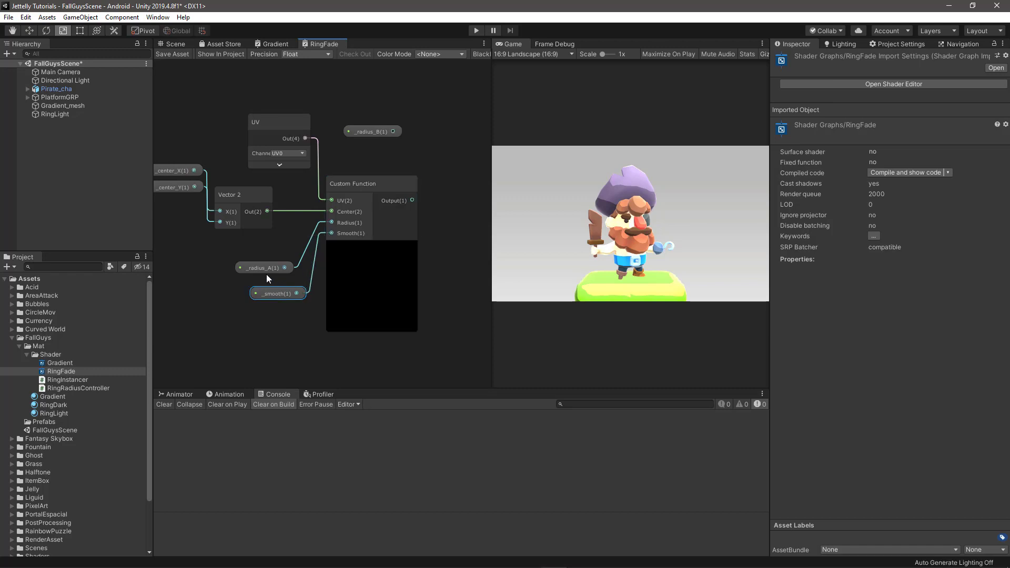
mouse_move(266, 270)
mouse_down()
mouse_move(287, 265)
mouse_move(282, 282)
mouse_up()
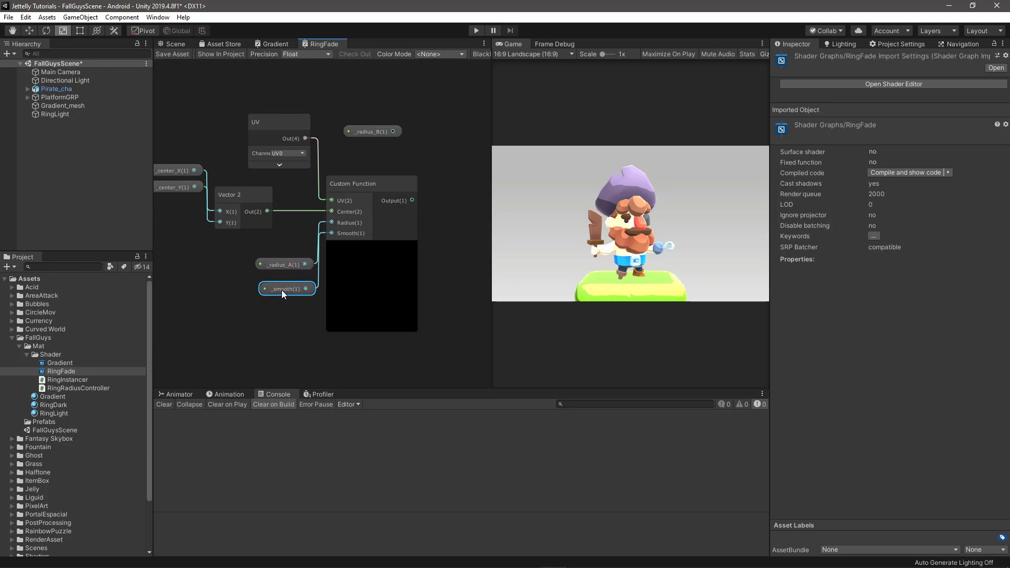
middle_drag(273, 308, 207, 315)
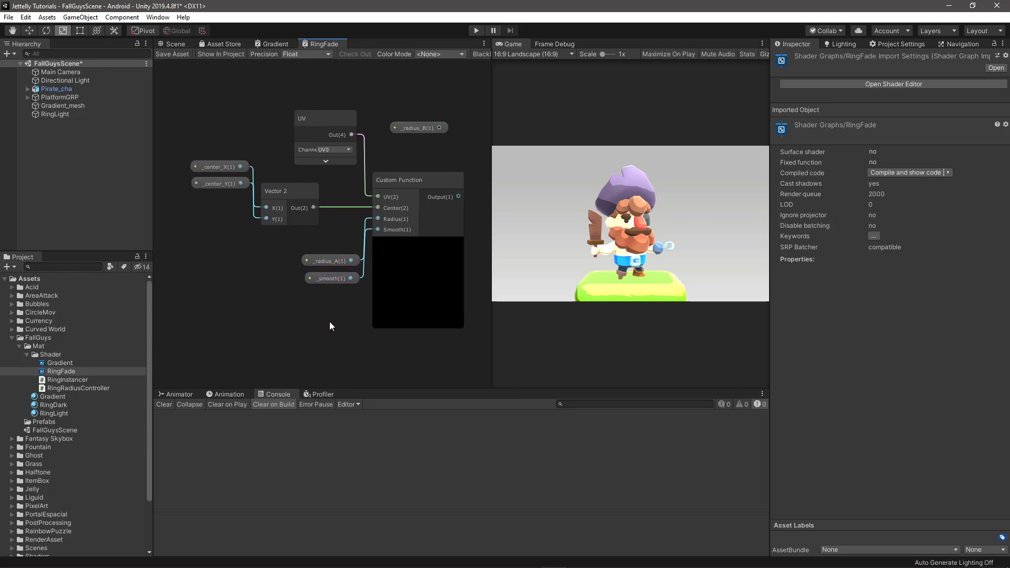
Connect the Custom Function output to the Unlit Master's Alpha input
scroll(416, 260, down, 2)
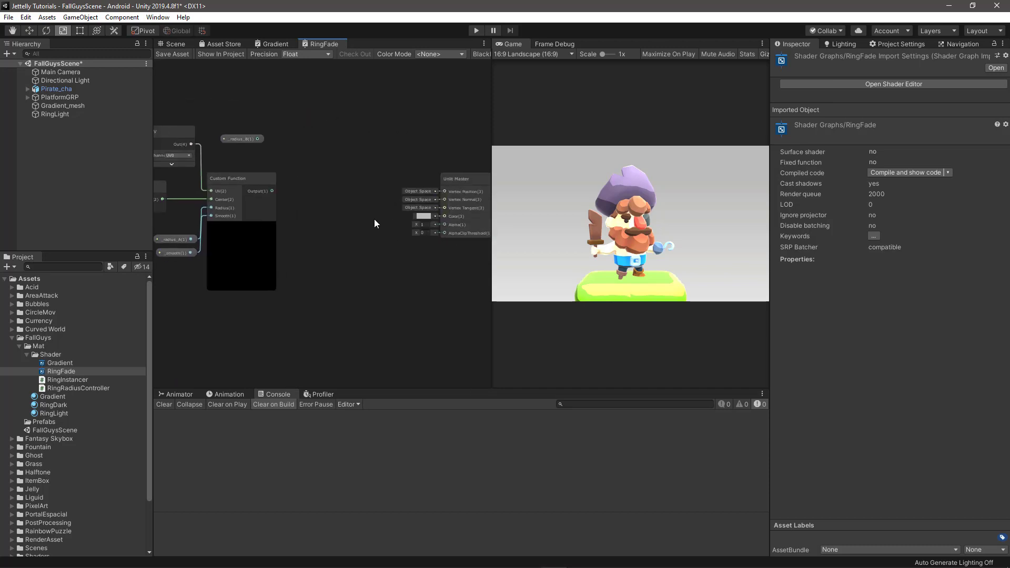
middle_drag(462, 177, 318, 166)
scroll(279, 185, up, 2)
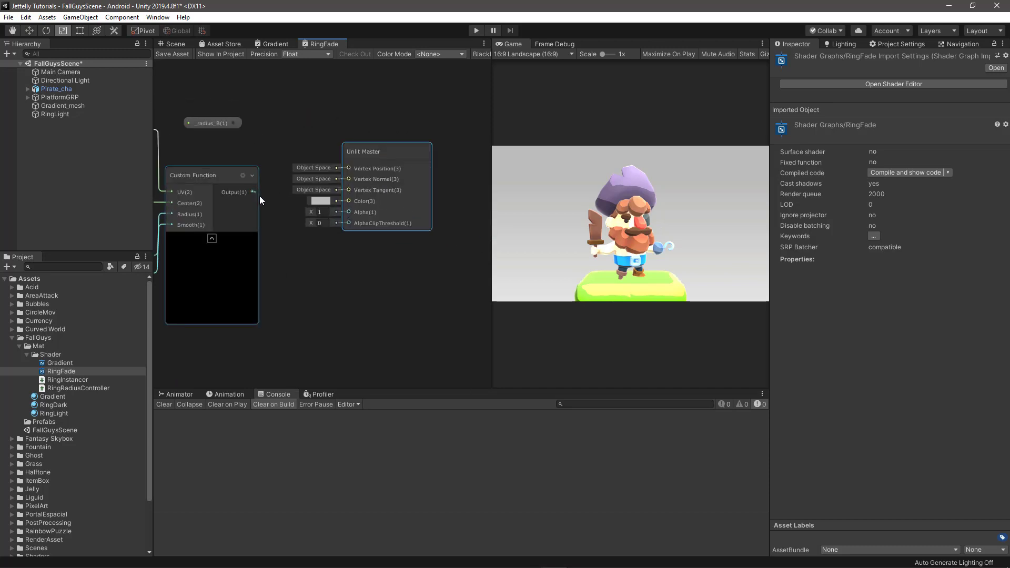
drag(253, 191, 348, 211)
click(210, 235)
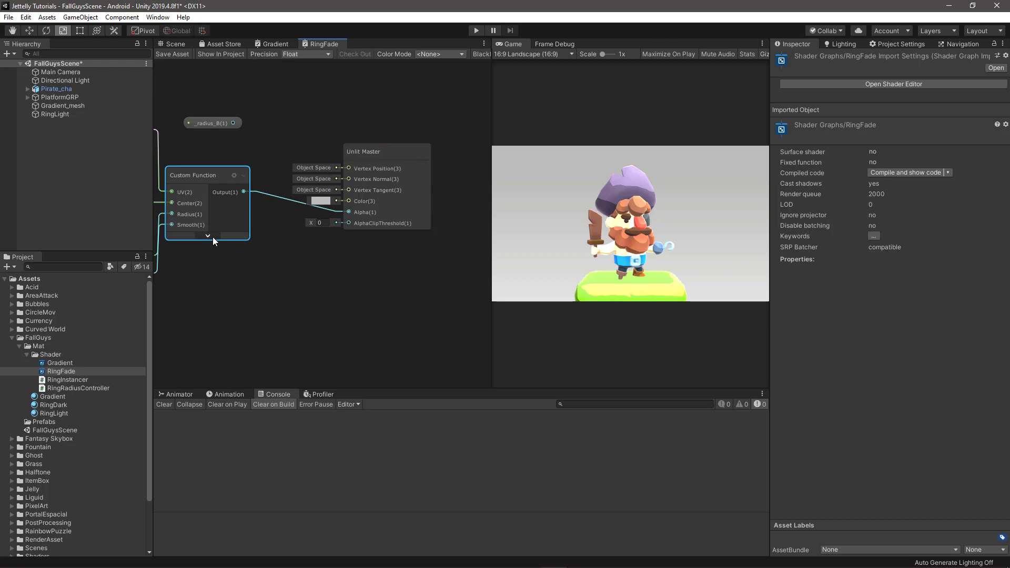
drag(377, 156, 344, 138)
Set the Unlit Master's surface type to Transparent
click(383, 133)
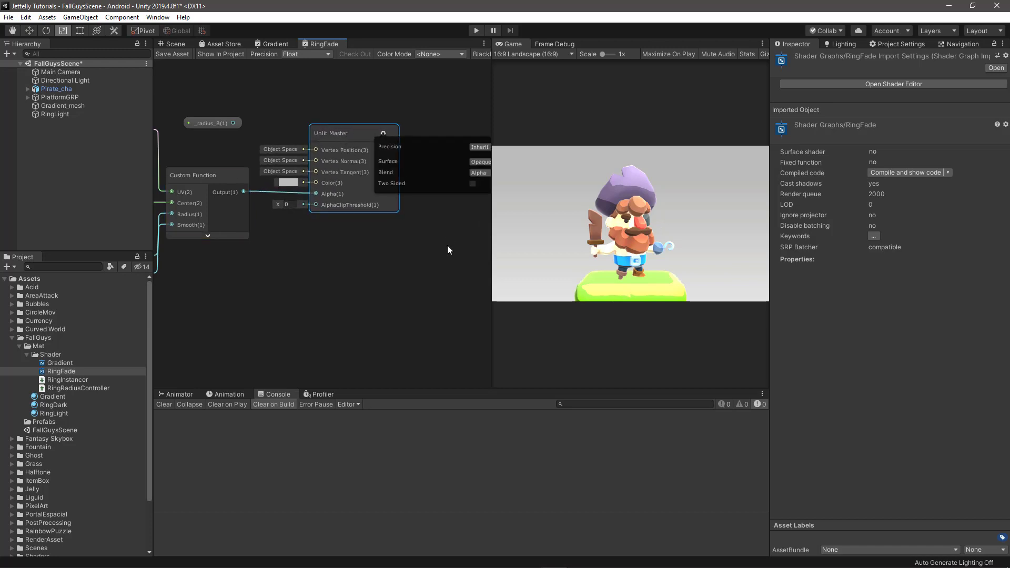
middle_drag(447, 245, 358, 240)
click(414, 155)
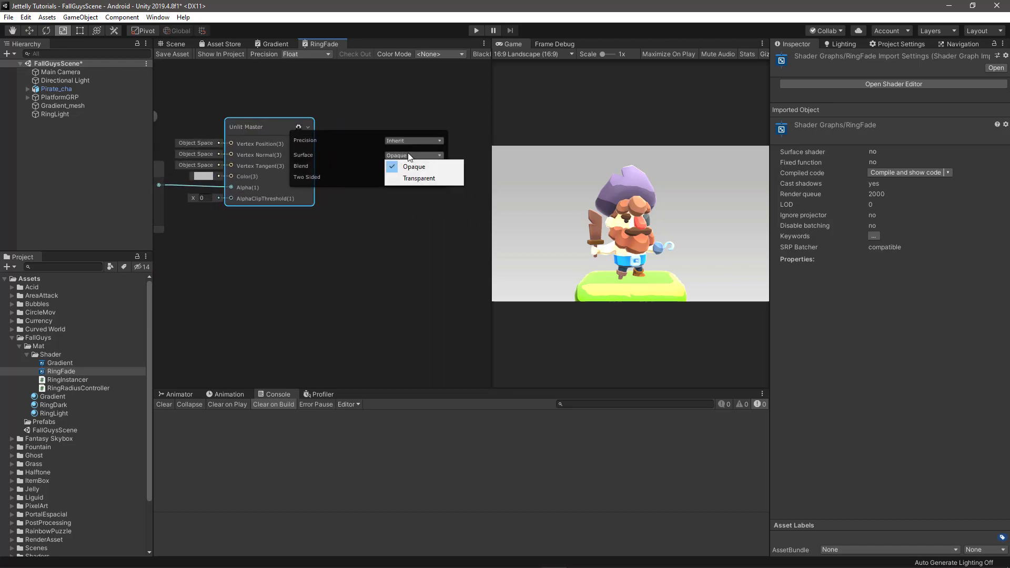
click(414, 179)
click(314, 131)
Save the RingFade shader asset and return to the Scene view
scroll(257, 251, down, 3)
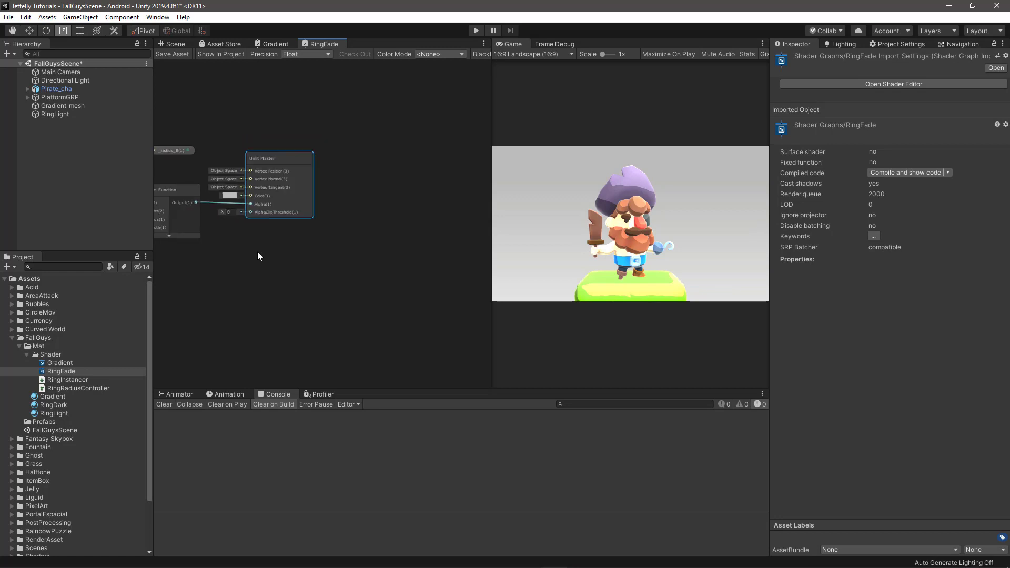
middle_drag(257, 252, 373, 272)
scroll(367, 279, up, 1)
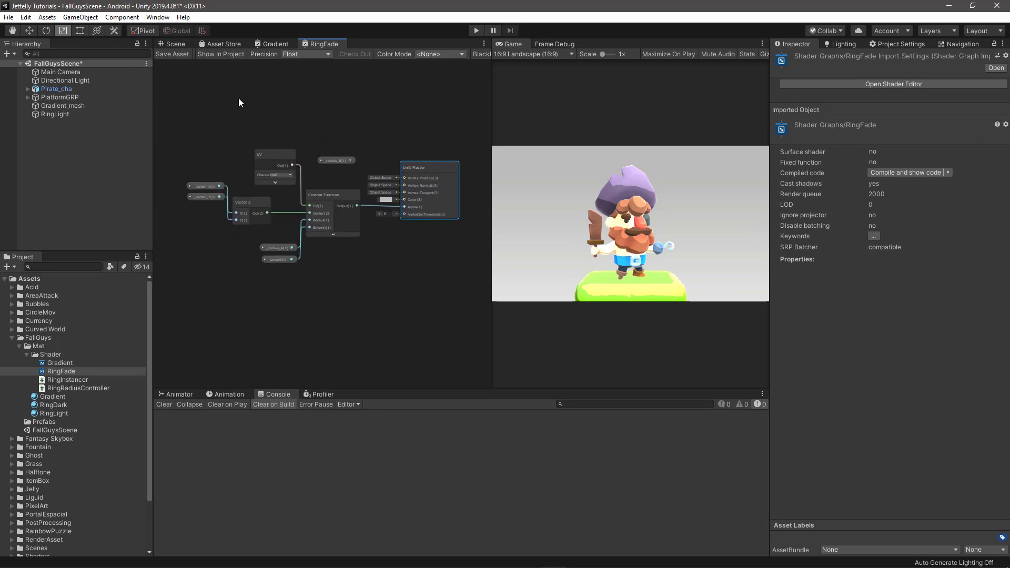
click(171, 55)
click(172, 43)
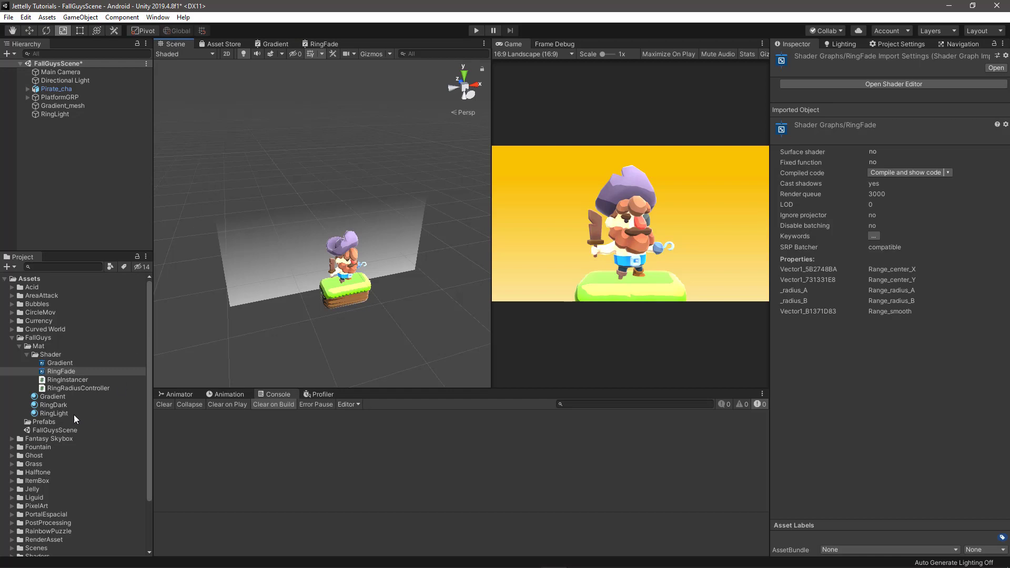
On the RingLight material, make the ring visible and centre it at 0.5, 0.5
click(54, 413)
mouse_move(870, 106)
mouse_down()
mouse_move(918, 107)
mouse_move(882, 90)
mouse_move(933, 90)
mouse_move(882, 115)
mouse_move(884, 128)
mouse_move(865, 127)
mouse_up()
click(904, 98)
click(997, 86)
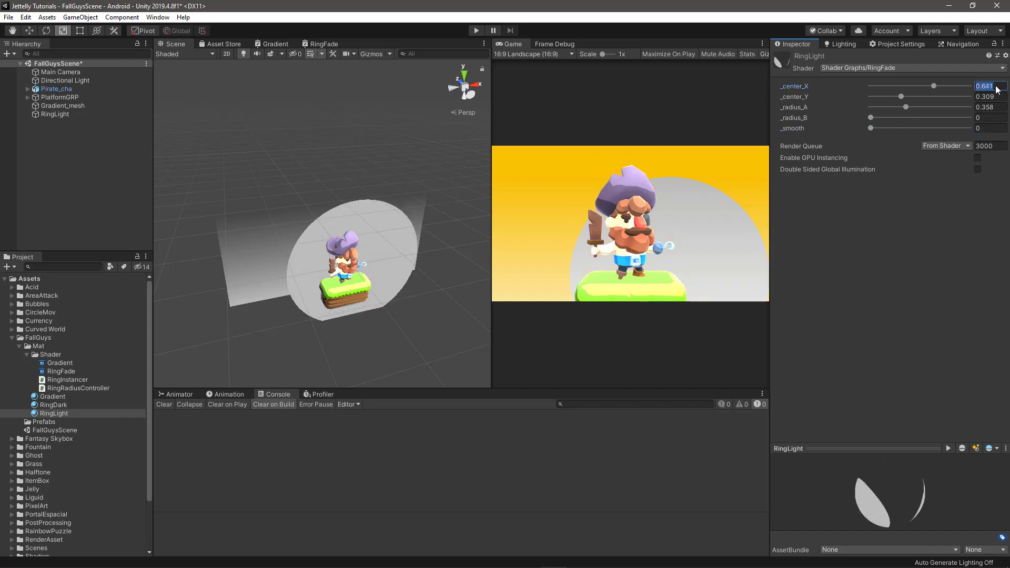
text(.5)
click(1002, 98)
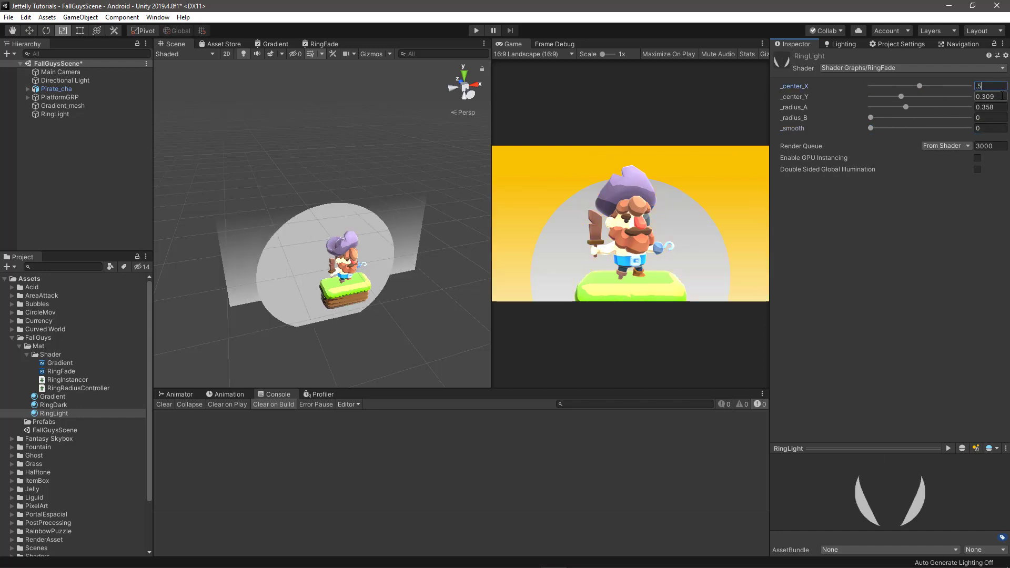
text(.5)
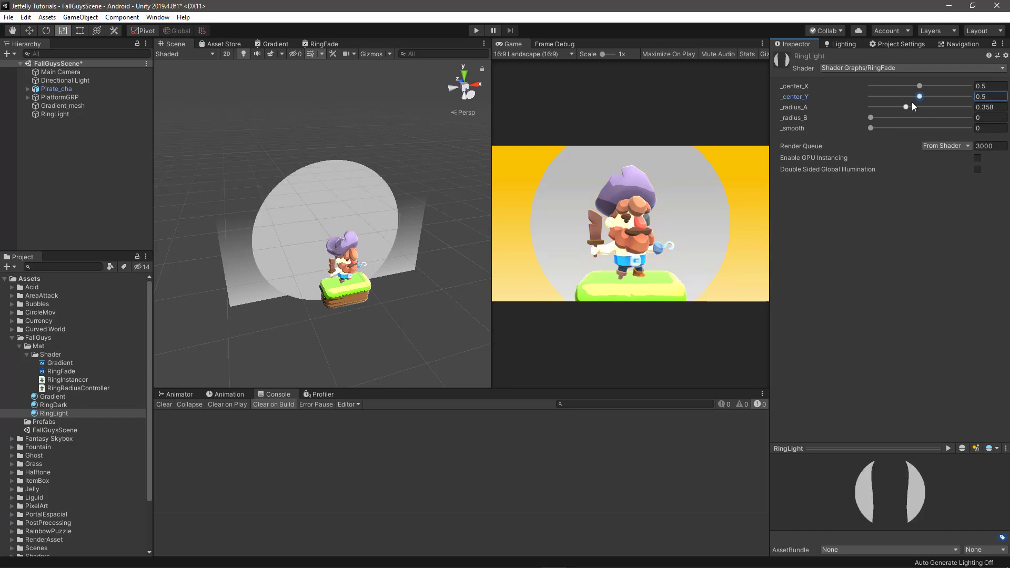
Set _radius_A to 0.322 and go back to the RingFade shader graph
drag(912, 104, 903, 109)
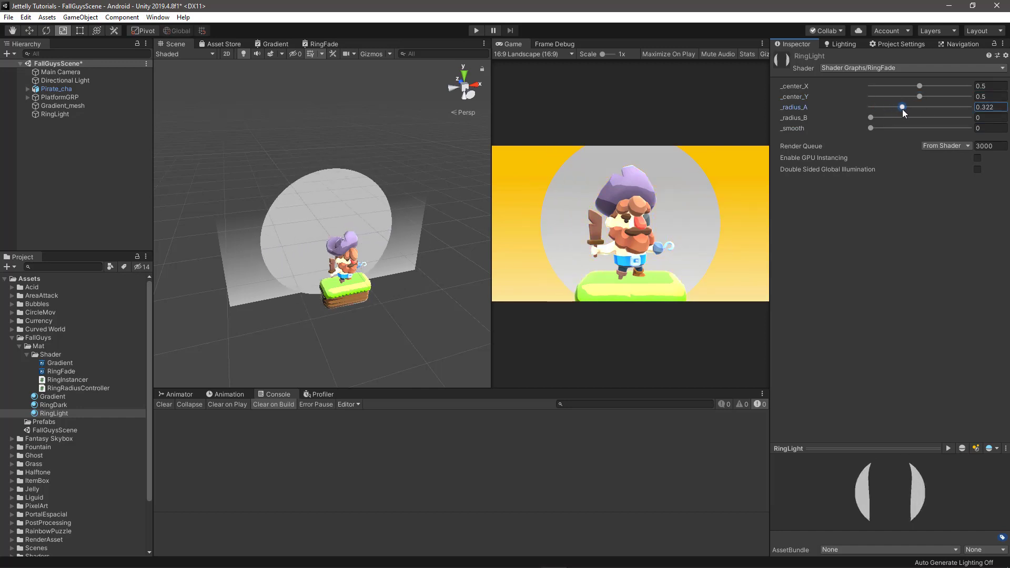
alt+drag(158, 290, 308, 260)
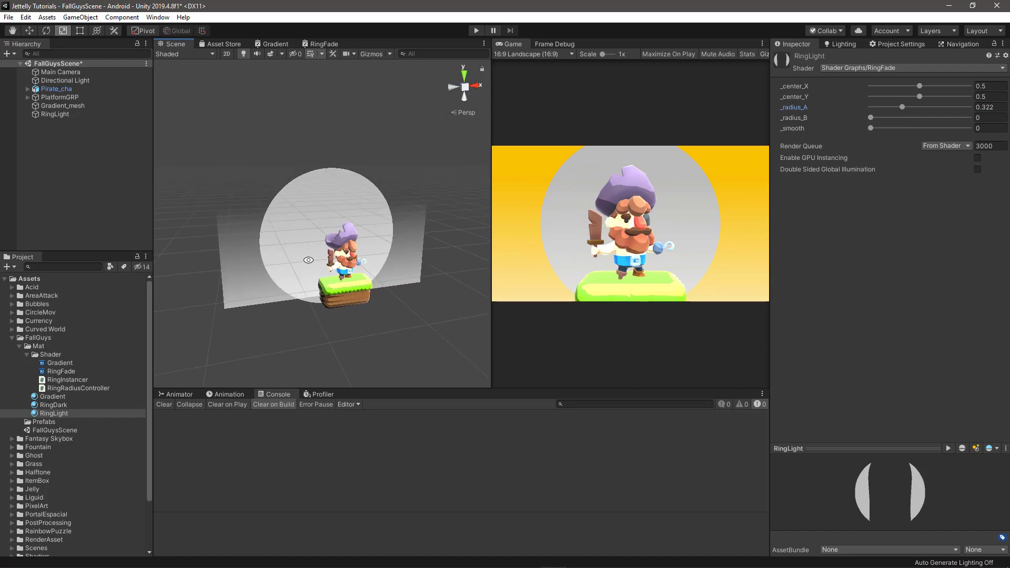
click(322, 45)
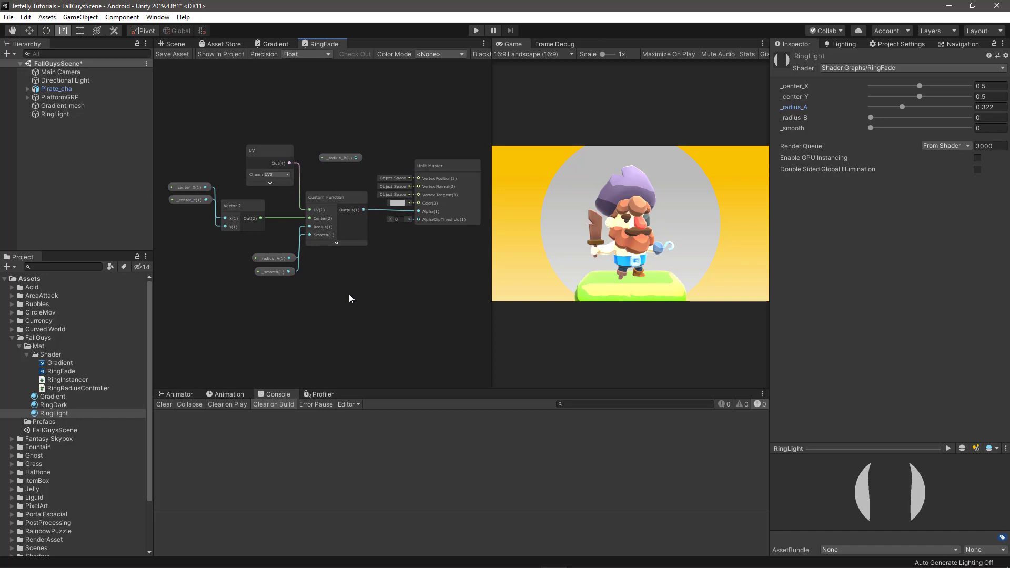
Remove the Custom Function-to-Alpha link and duplicate the circle node group below the originals
drag(342, 158, 413, 120)
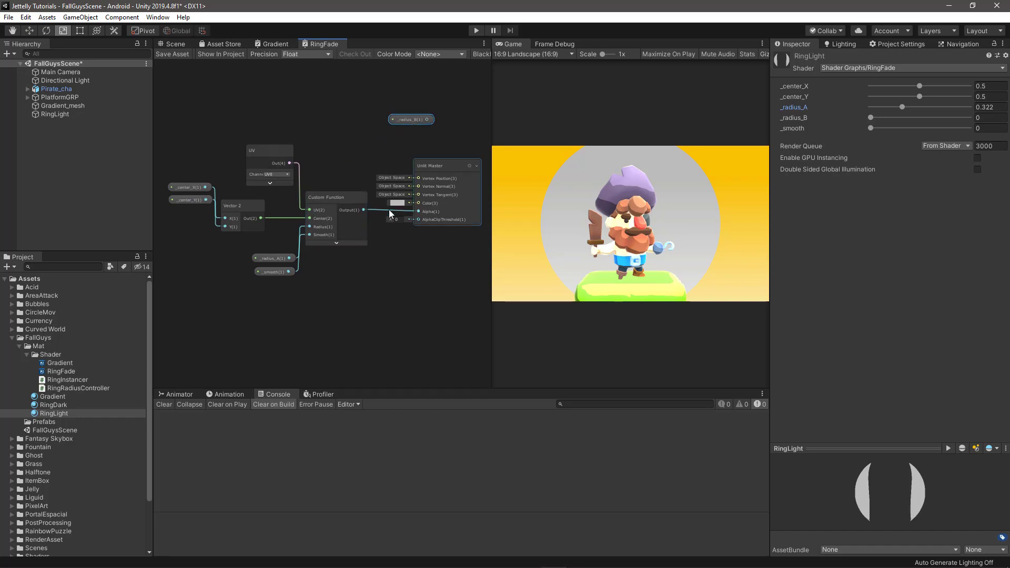
click(380, 210)
key(Delete)
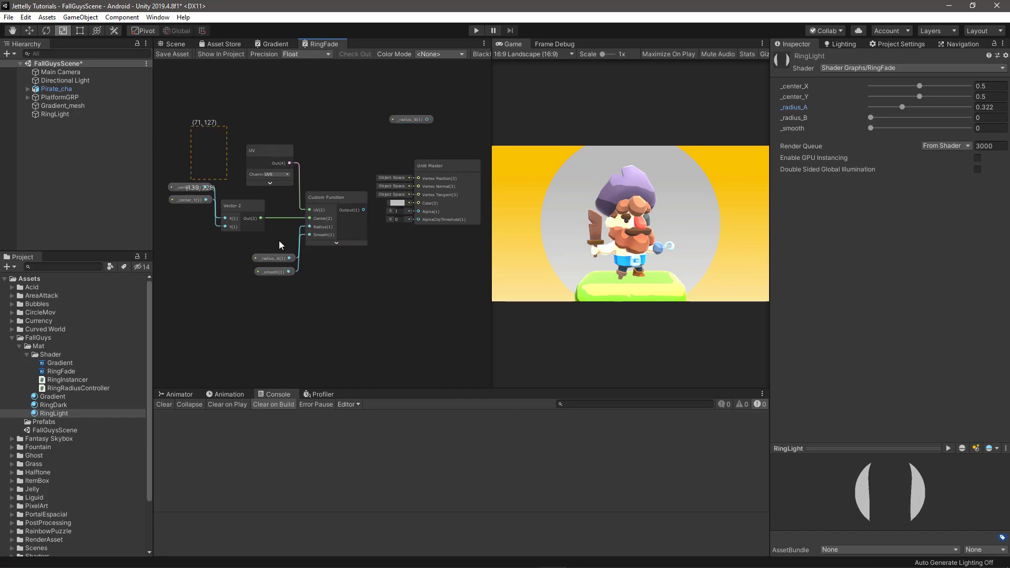
drag(279, 244, 343, 288)
key(ctrl+d)
middle_drag(337, 285, 414, 190)
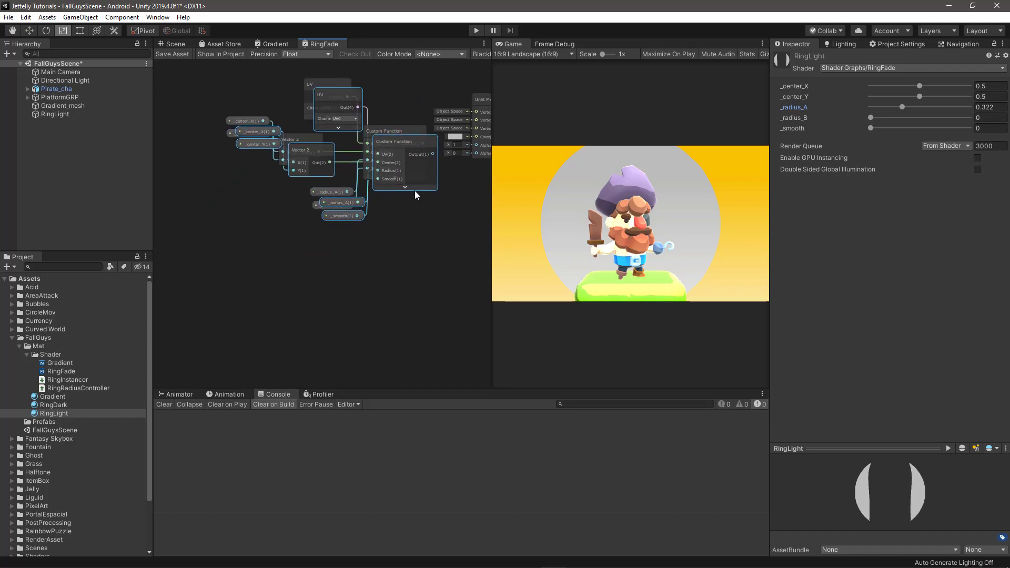
drag(400, 134, 376, 270)
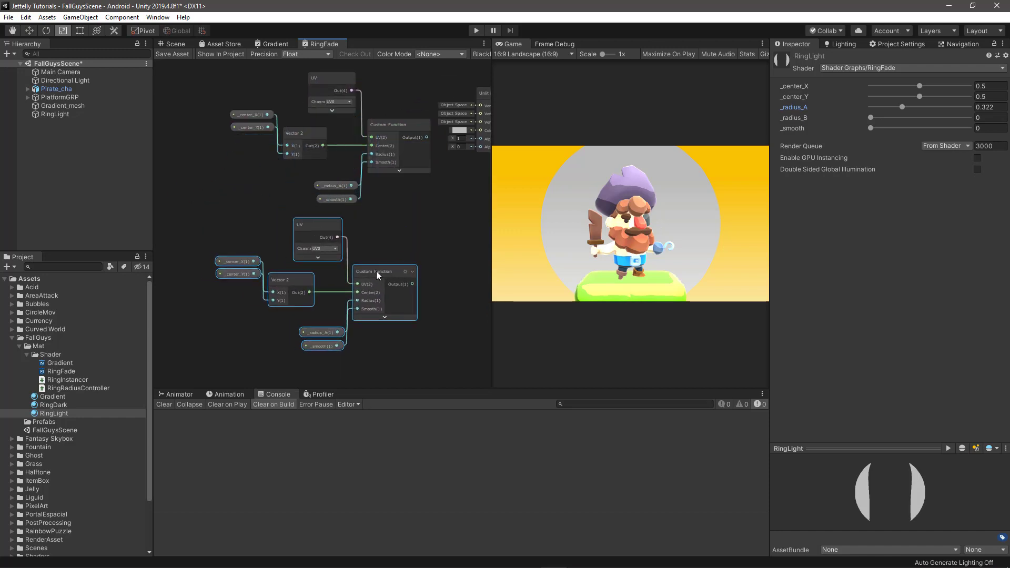
Position _radius_B beside the duplicated circle nodes and add a Subtract node
click(412, 197)
middle_drag(411, 197, 316, 252)
drag(371, 103, 307, 308)
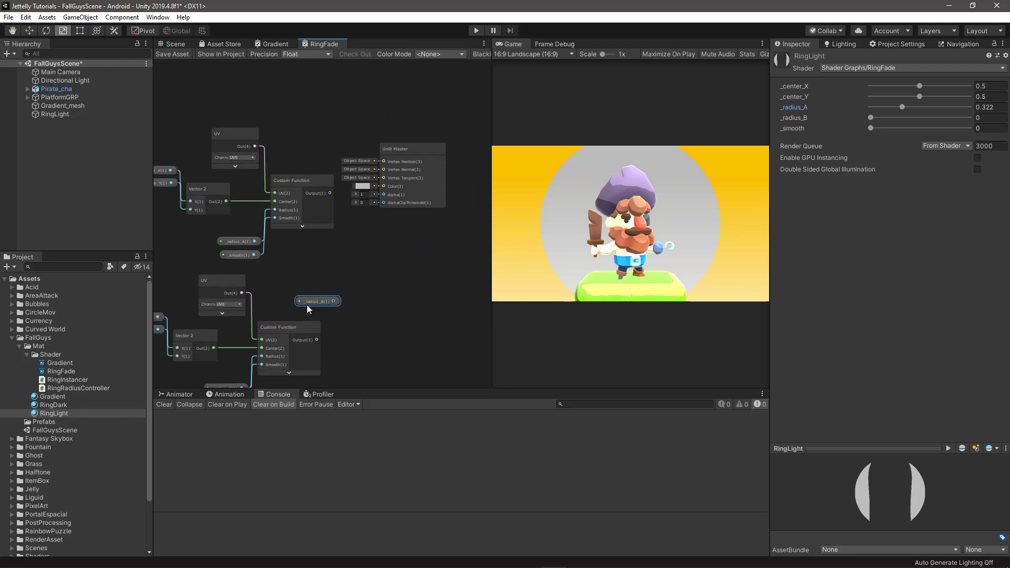
middle_drag(307, 305, 405, 152)
scroll(407, 155, up, 2)
drag(410, 151, 223, 352)
middle_drag(266, 309, 320, 269)
key(space)
text(sub)
key(Return)
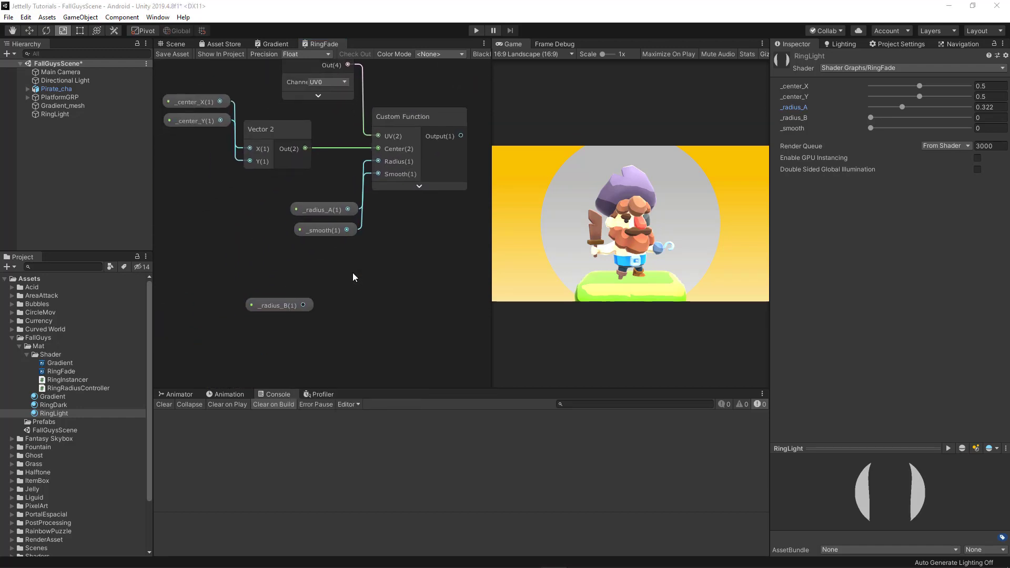
click(402, 340)
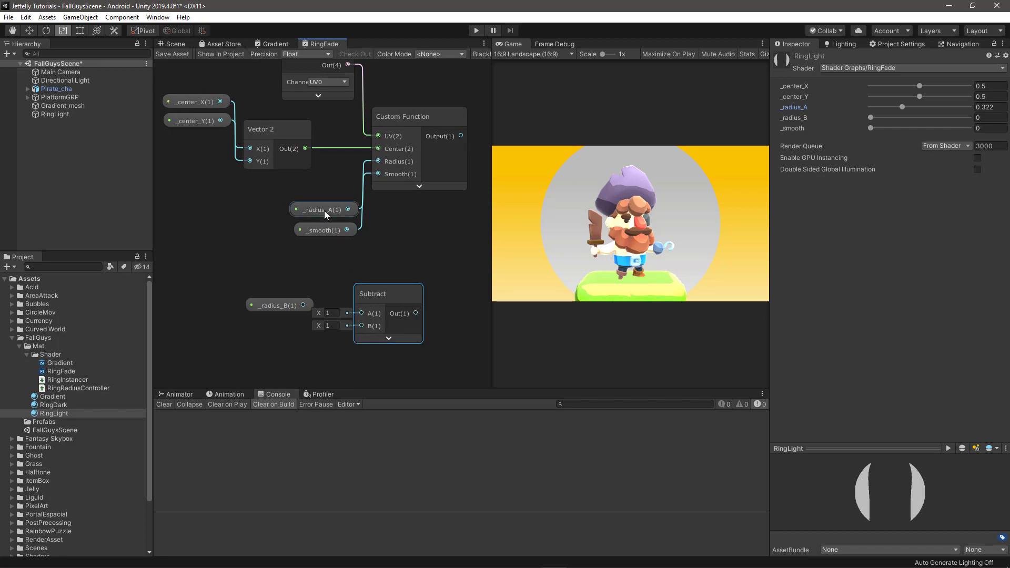
Replace the copy's _radius_A link with _radius_A minus _radius_B through the Subtract node
mouse_move(324, 210)
mouse_down()
mouse_move(261, 219)
mouse_move(263, 269)
mouse_move(361, 313)
mouse_move(360, 326)
mouse_up()
key(Delete)
drag(257, 266, 315, 265)
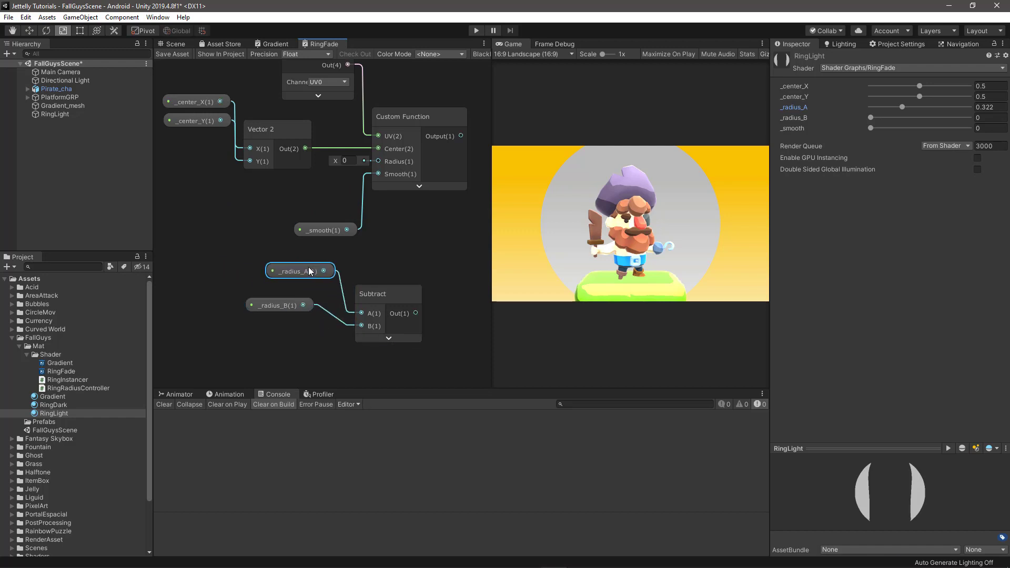
drag(303, 300, 310, 292)
drag(326, 258, 393, 338)
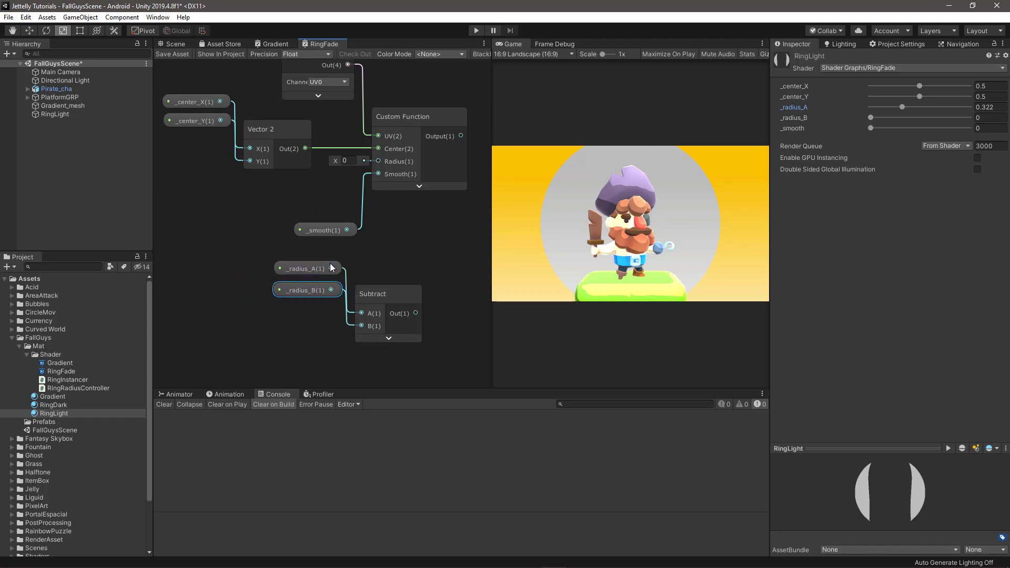
mouse_move(368, 294)
mouse_down()
mouse_move(271, 292)
mouse_move(377, 160)
mouse_up()
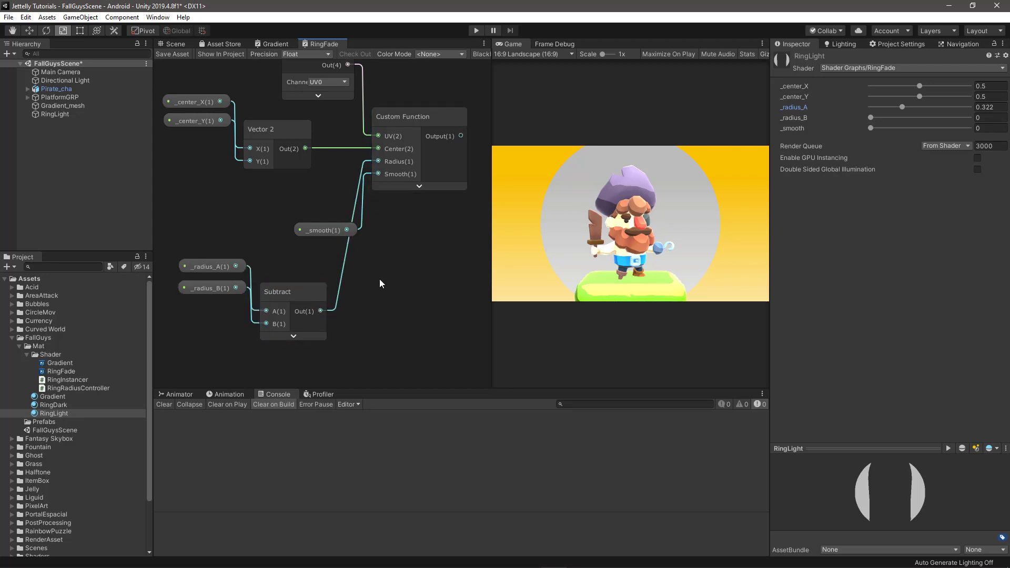
scroll(421, 250, down, 5)
middle_drag(421, 249, 333, 313)
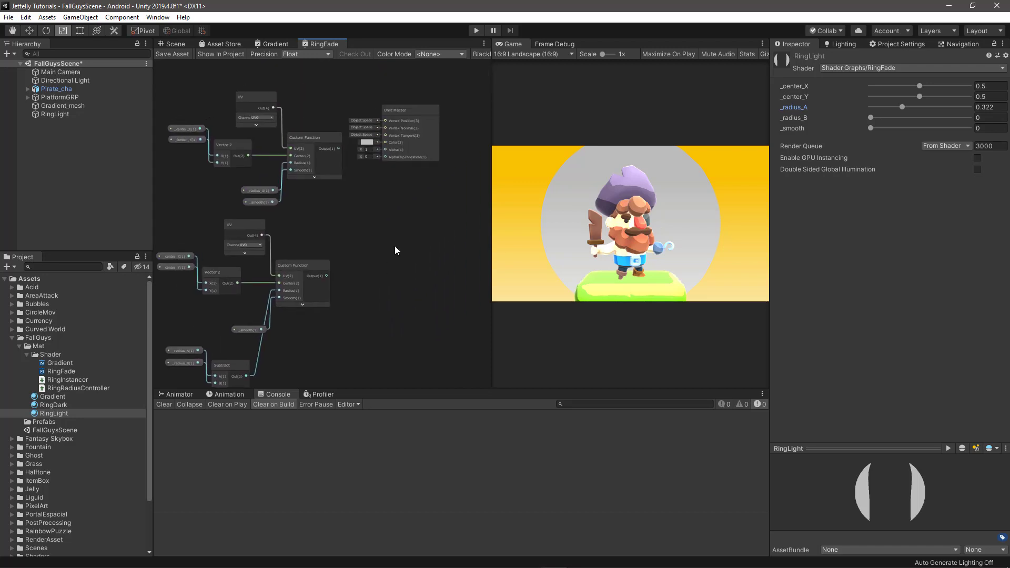
Add a One Minus node fed by the second circle's Custom Function output
scroll(405, 322, up, 1)
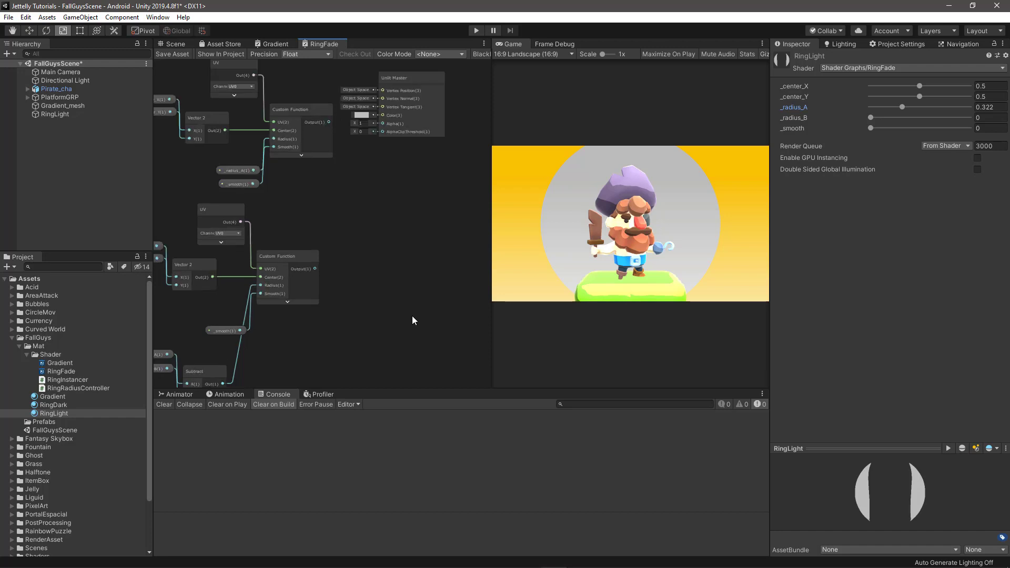
key(space)
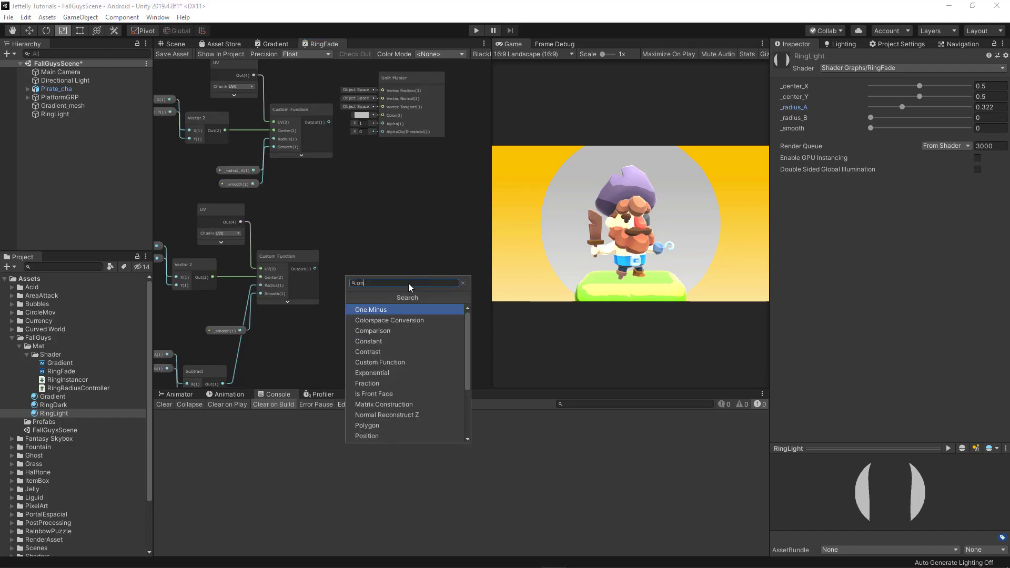
text(one minus)
key(Return)
click(444, 324)
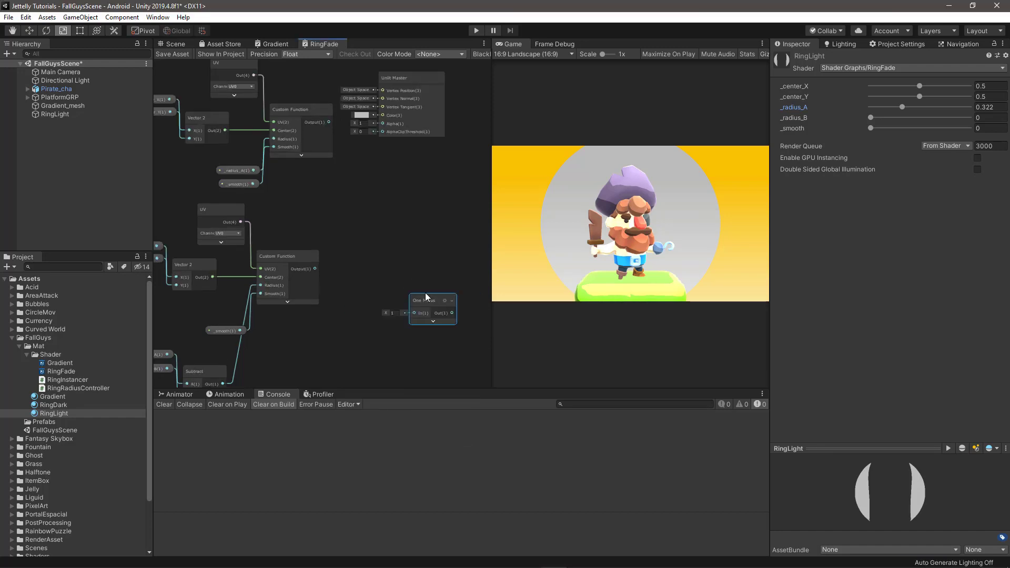
drag(425, 298, 387, 251)
drag(314, 269, 376, 267)
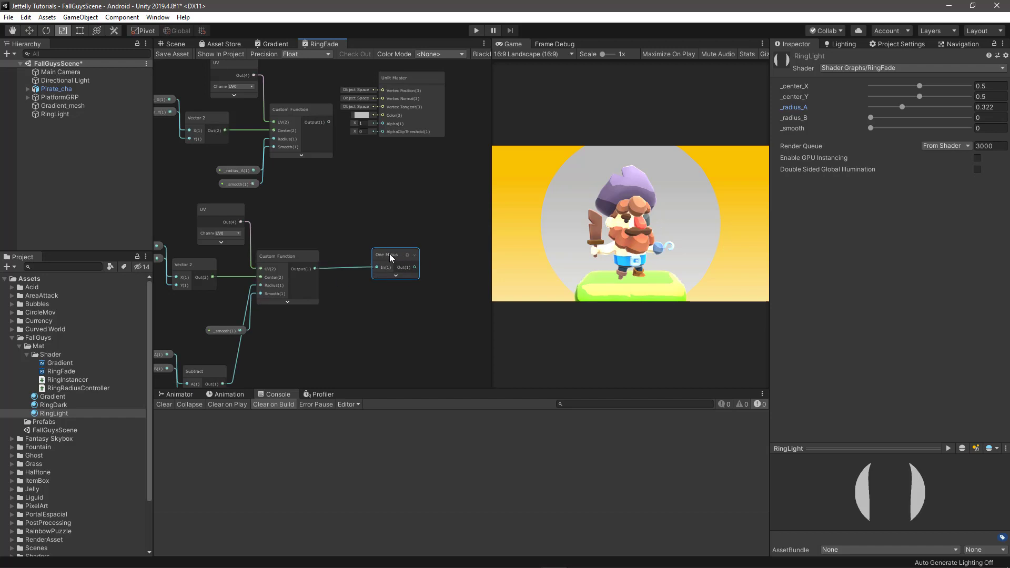
drag(352, 226, 353, 220)
click(375, 180)
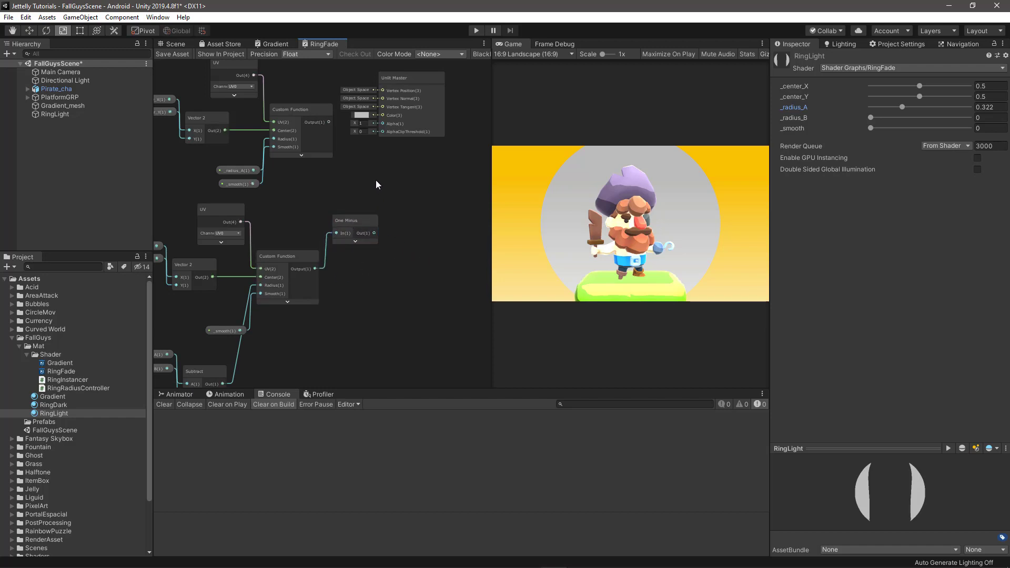
Add a Multiply node taking the first circle as A and One Minus as B
key(space)
text(multiply)
key(Return)
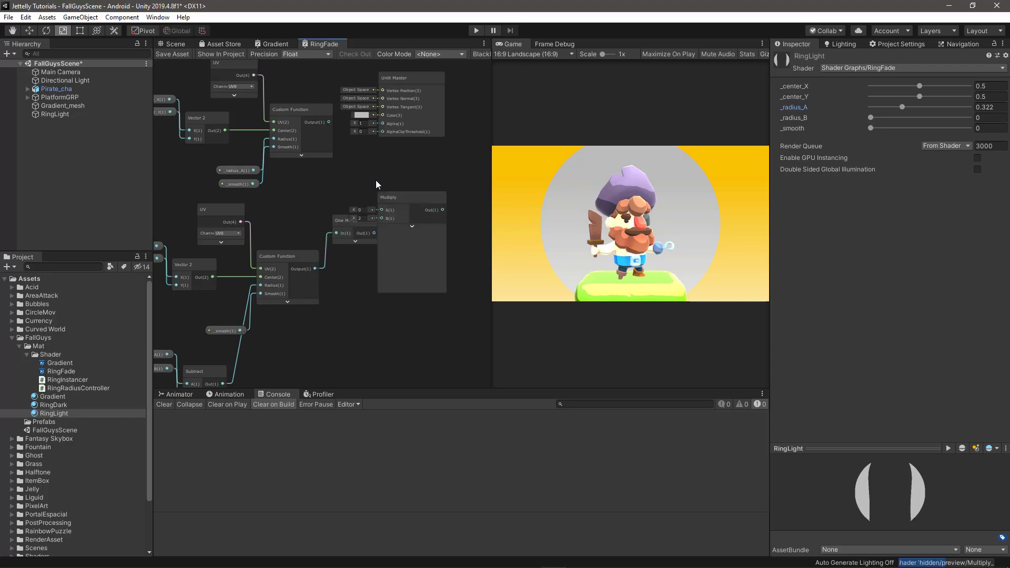
click(381, 198)
scroll(379, 213, up, 2)
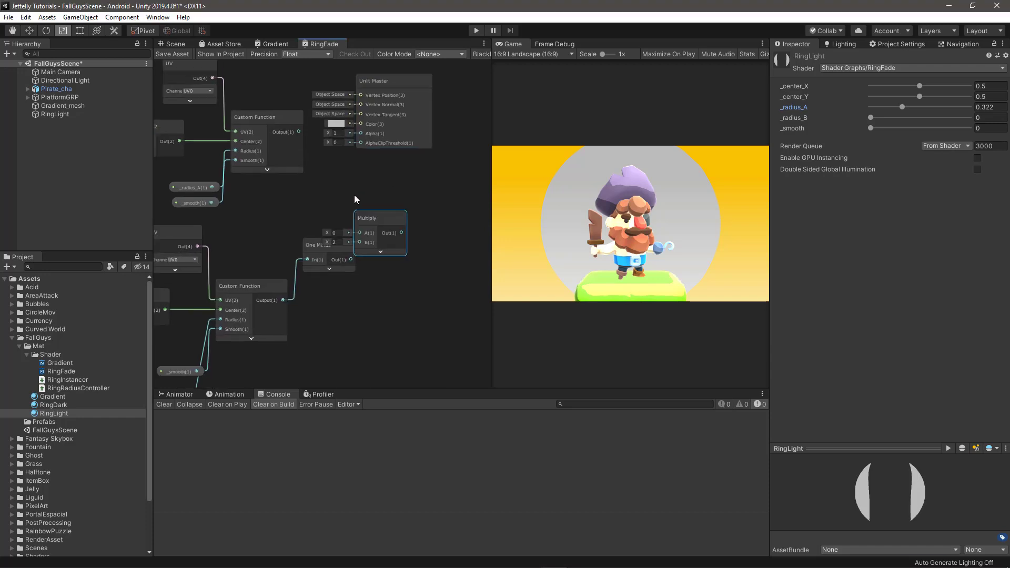
drag(360, 92, 416, 93)
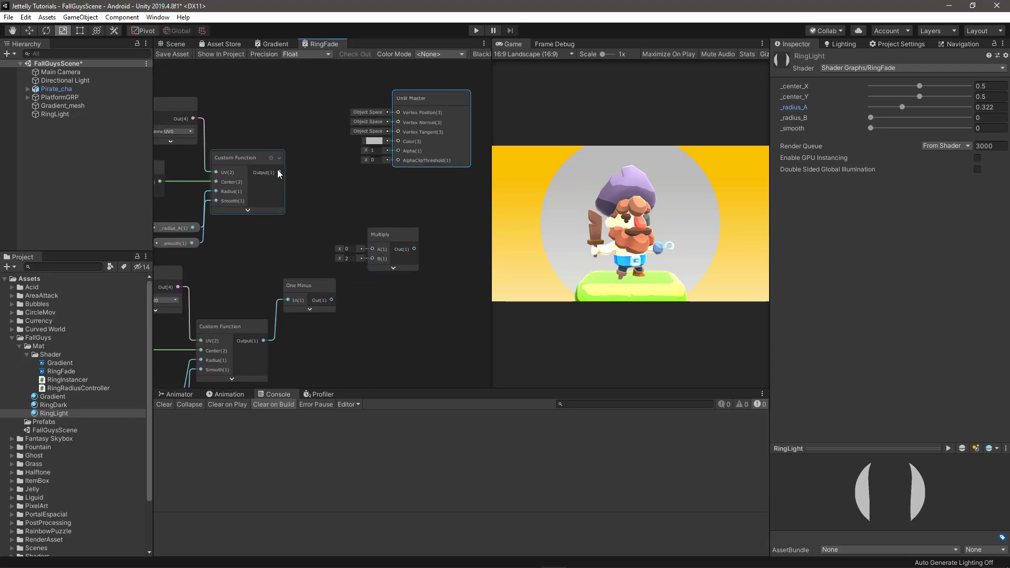
drag(279, 172, 370, 248)
mouse_move(331, 299)
mouse_down()
mouse_move(372, 258)
mouse_move(366, 214)
mouse_up()
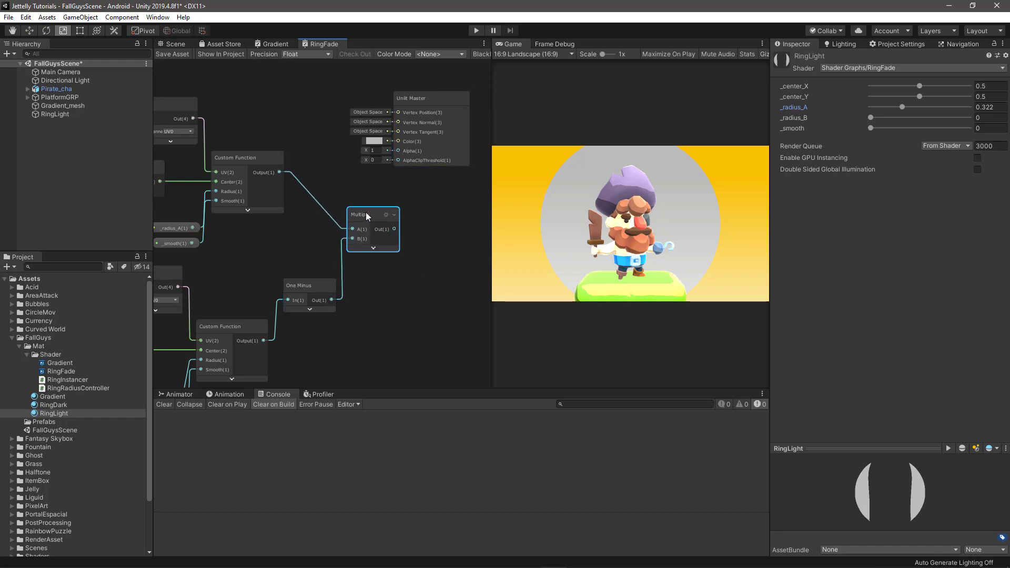
Connect the Multiply output to the master Alpha and save the shader graph
drag(394, 229, 398, 151)
drag(411, 94, 428, 128)
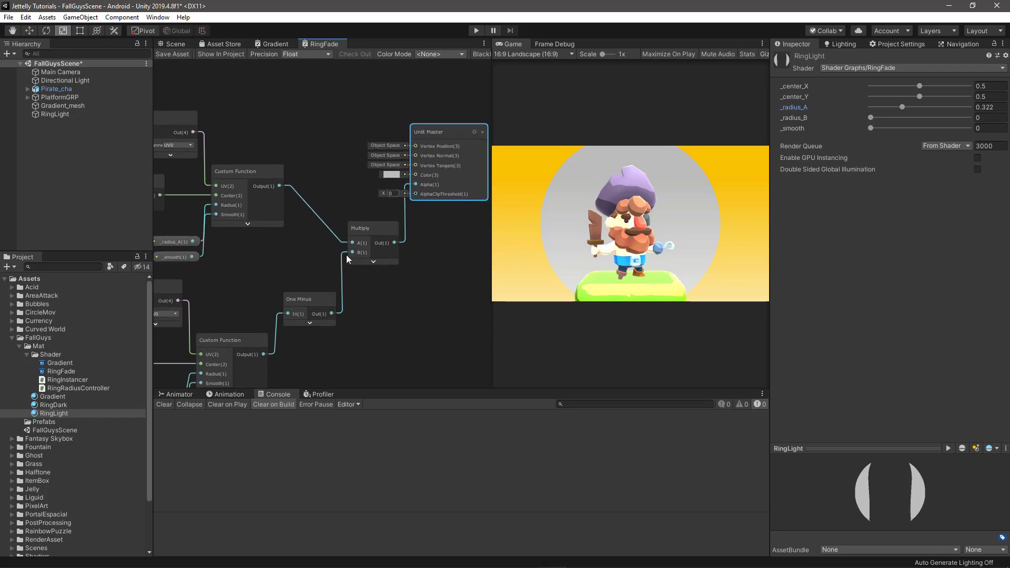
key(a)
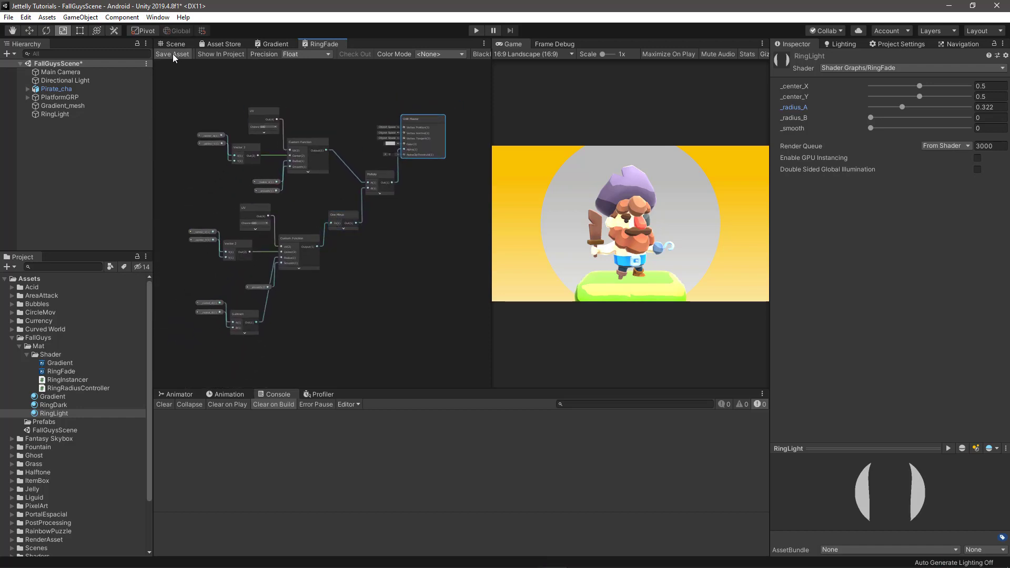
click(172, 54)
Raise the RingLight material's _radius_B to 0.045 for a thin ring, then return to RingFade
click(175, 44)
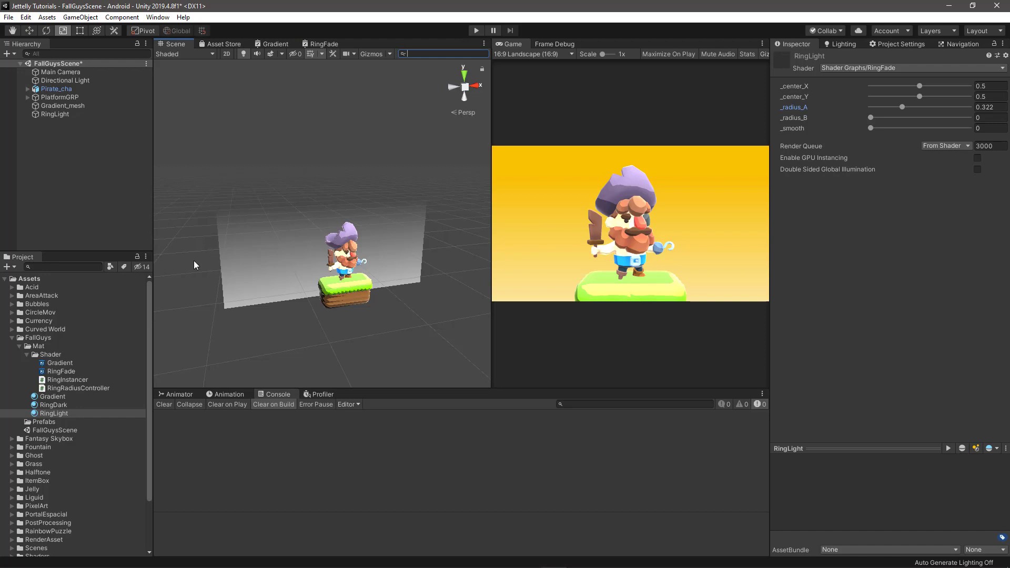
click(55, 415)
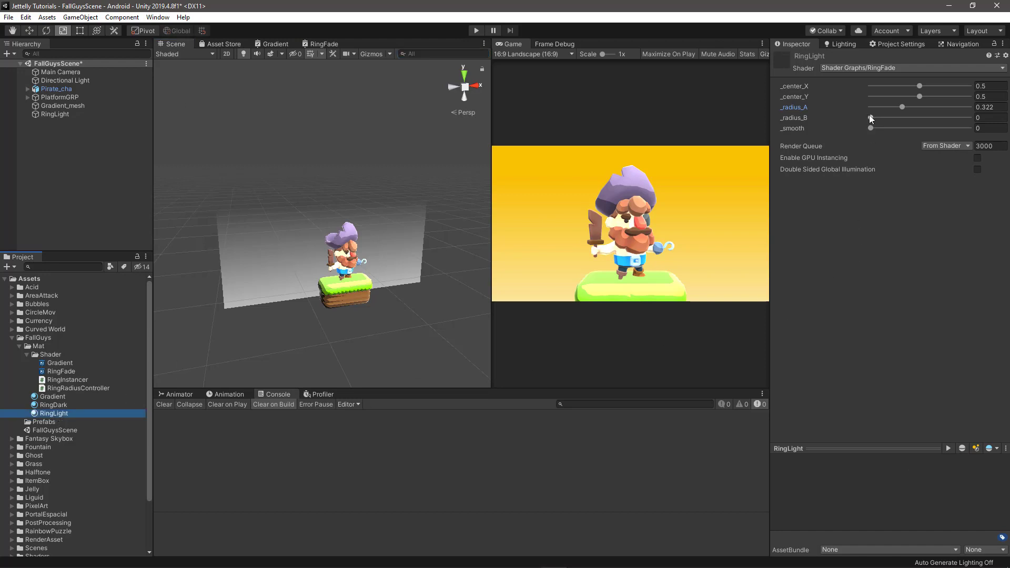
mouse_move(870, 116)
mouse_down()
mouse_move(876, 125)
mouse_move(882, 109)
mouse_move(914, 113)
mouse_move(860, 122)
mouse_move(876, 123)
mouse_up()
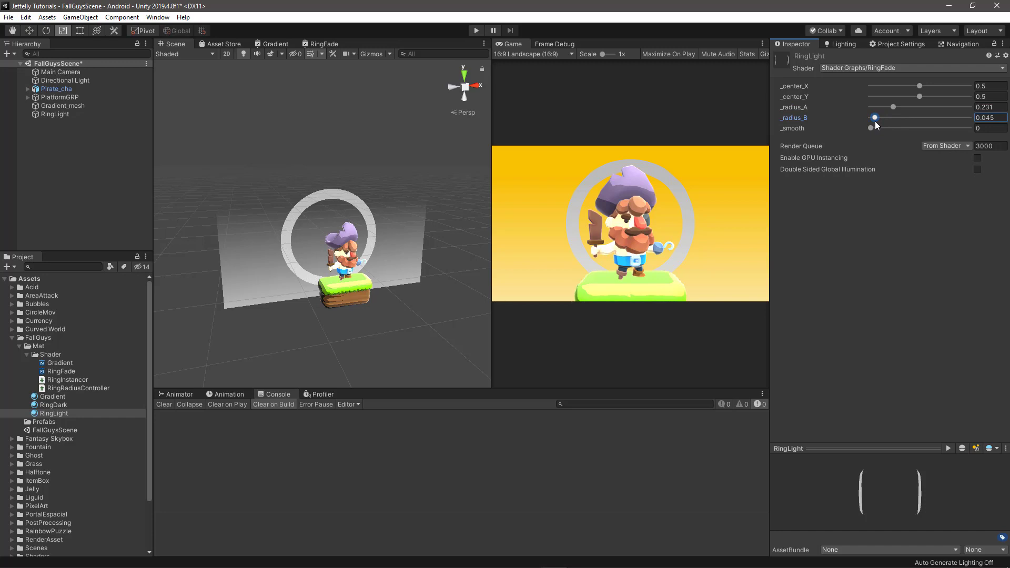
click(324, 45)
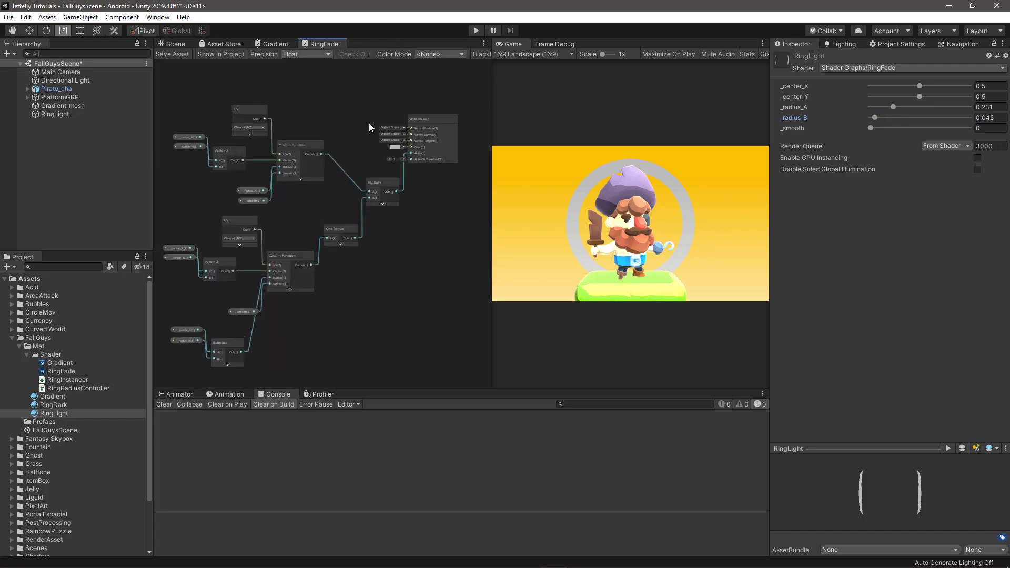
Add a Color property named _color to the Blackboard with a white default
scroll(374, 122, up, 5)
click(481, 54)
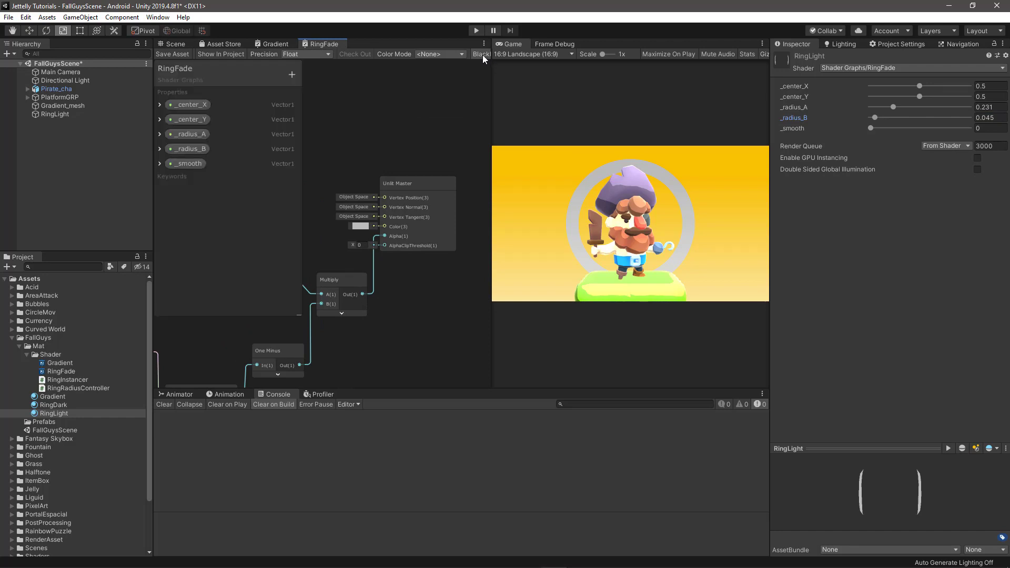
click(292, 74)
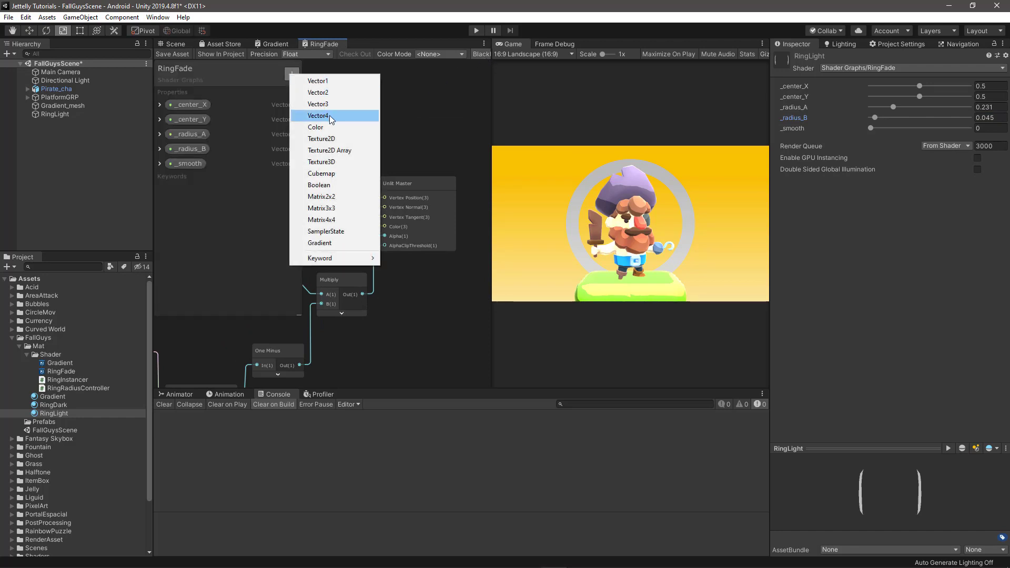
click(337, 129)
text(_color)
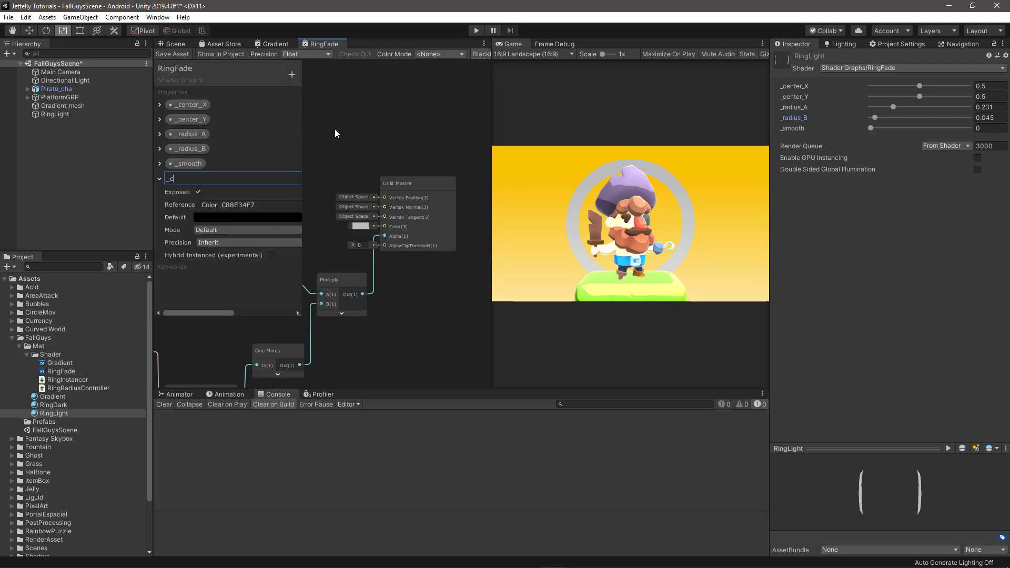
key(Return)
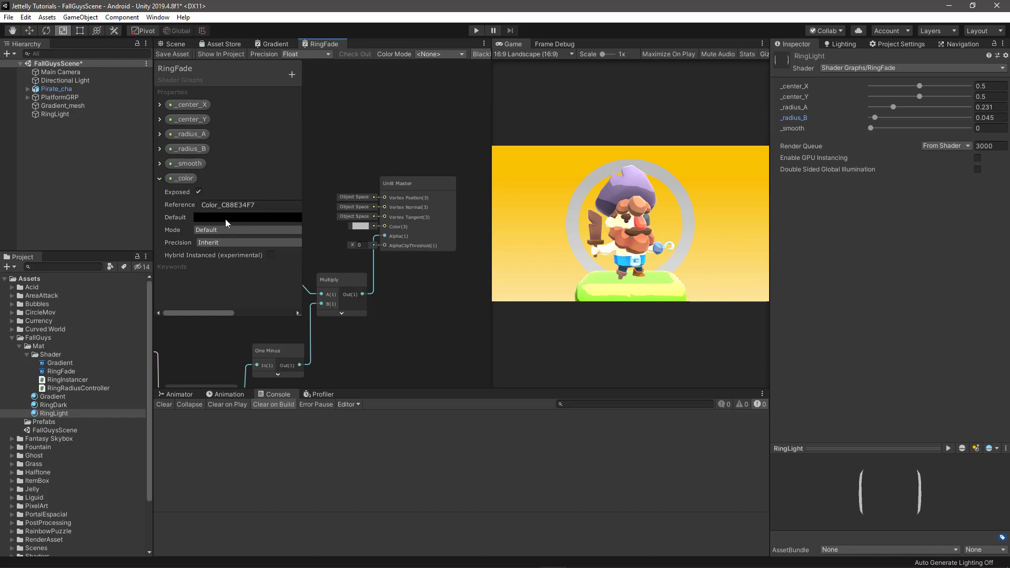
click(225, 217)
drag(733, 178, 705, 150)
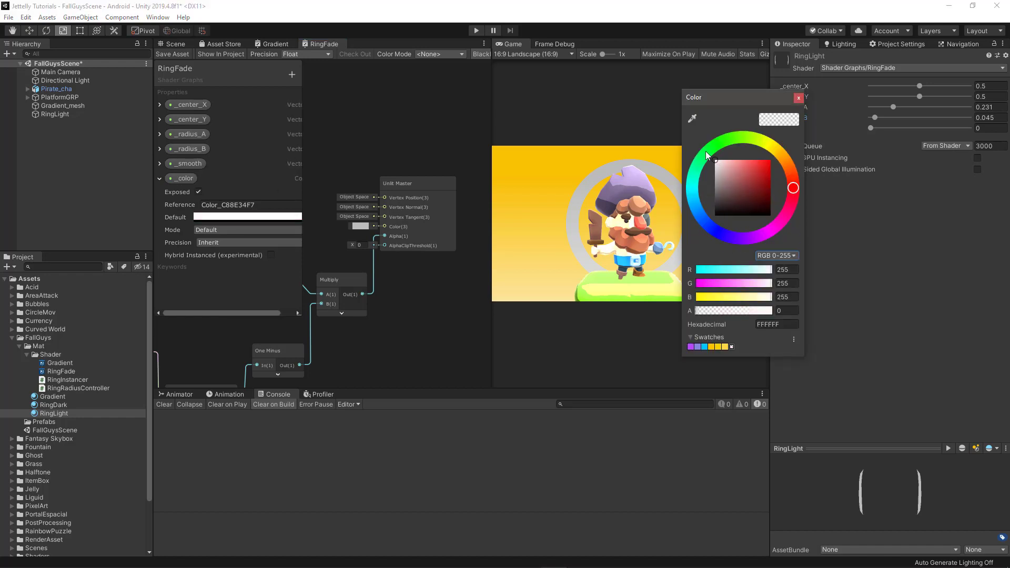
click(799, 98)
Place a _color node, wire it into the master Color input, and save the graph
mouse_move(185, 179)
mouse_down()
mouse_move(191, 99)
mouse_move(336, 115)
mouse_move(320, 152)
mouse_move(377, 253)
mouse_up()
click(477, 54)
scroll(373, 130, up, 2)
drag(333, 161, 344, 166)
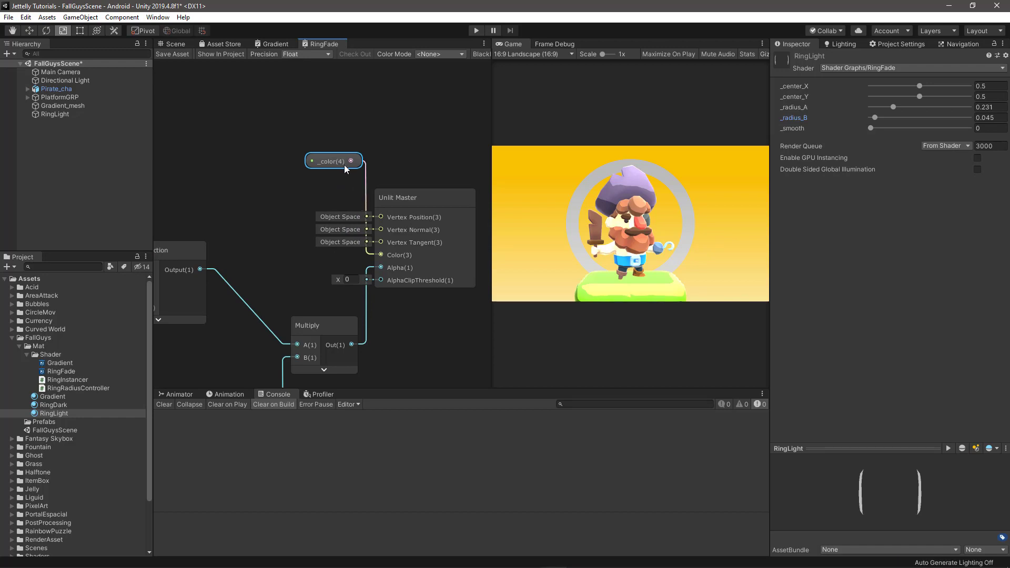
click(171, 54)
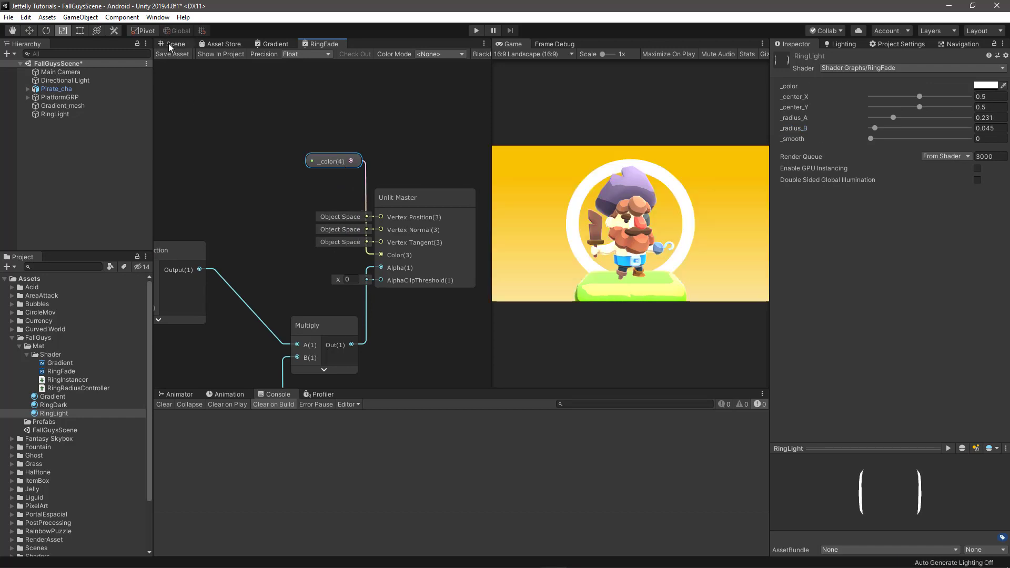
Set the RingLight material's _color to yellow (FAD946) so the ring renders yellow
click(169, 43)
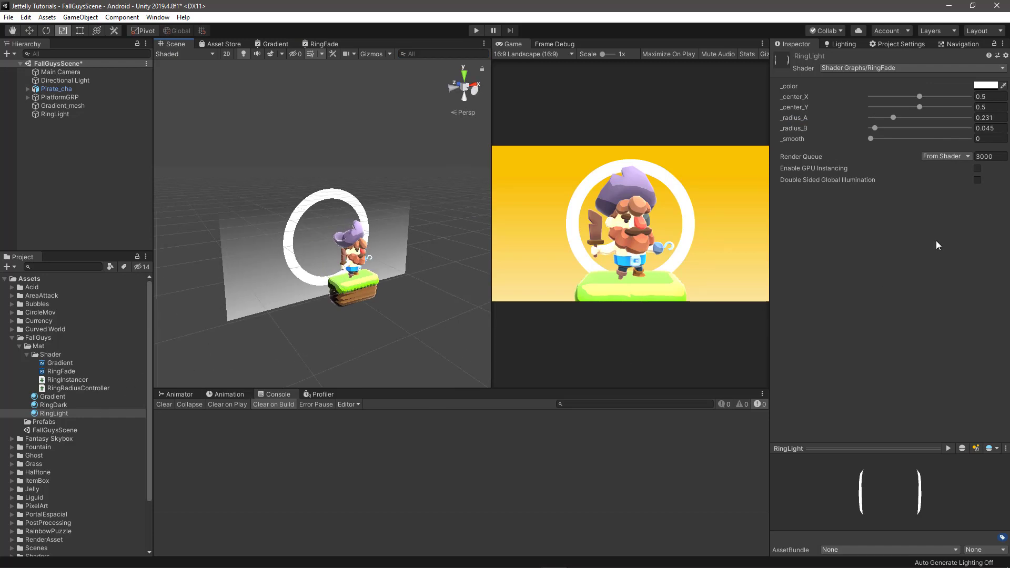
click(985, 85)
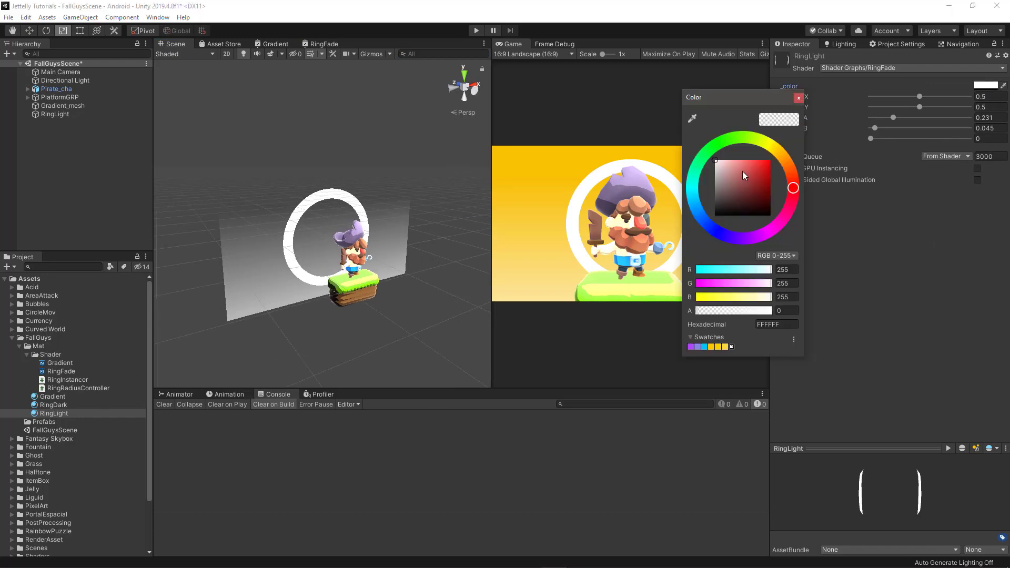
drag(743, 176, 788, 167)
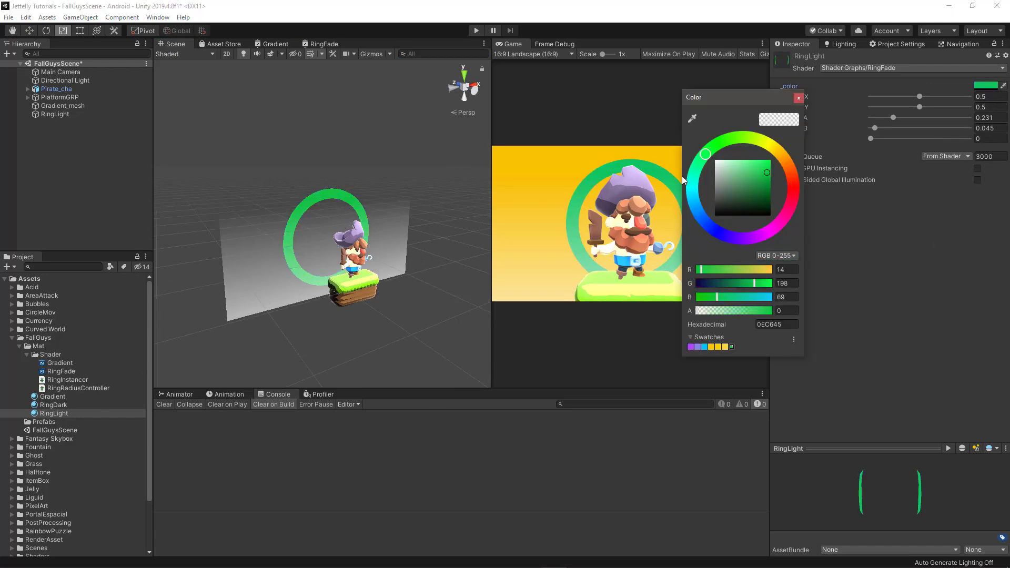
click(724, 346)
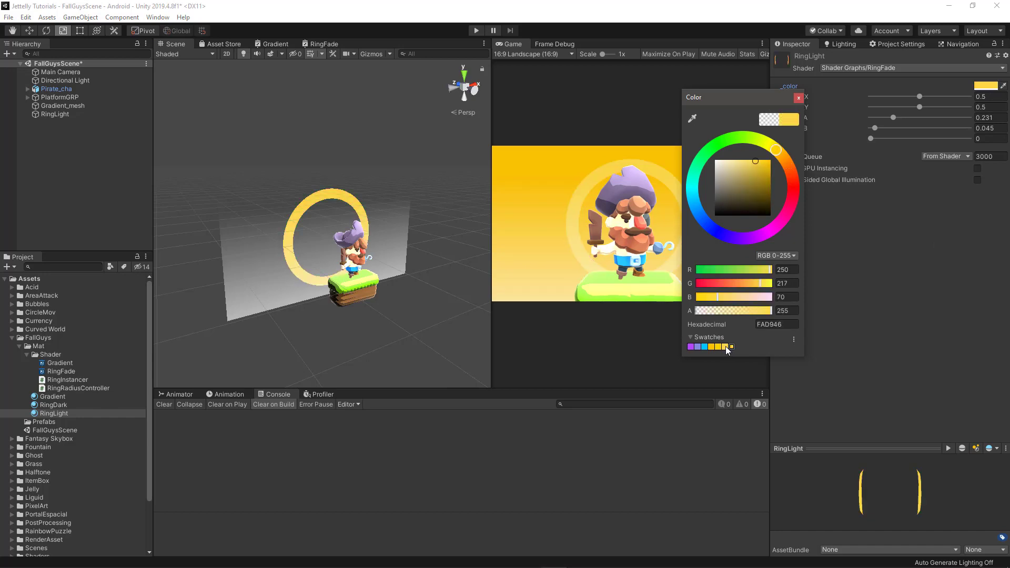
click(798, 97)
alt+drag(347, 253, 370, 260)
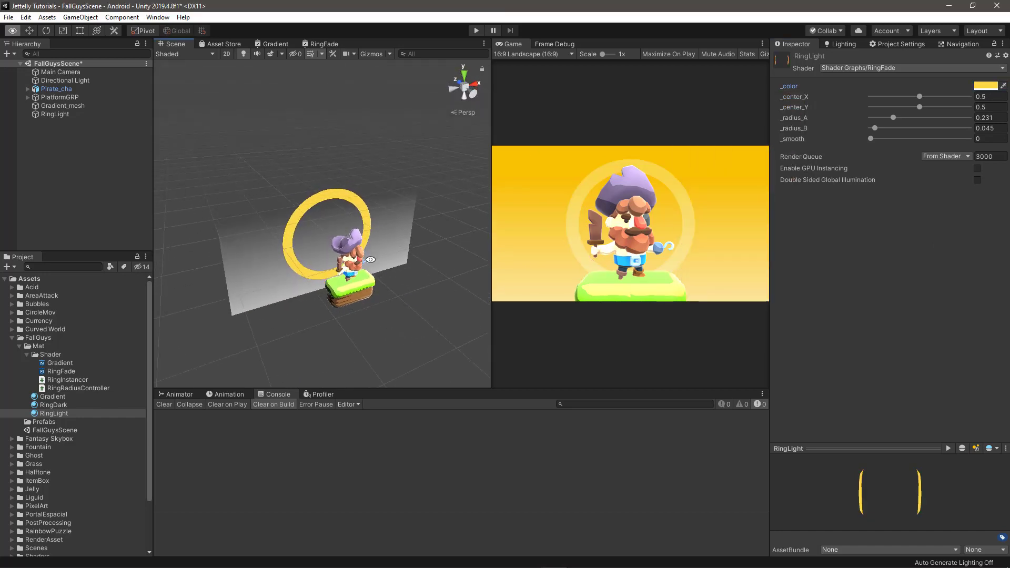
scroll(375, 268, up, 2)
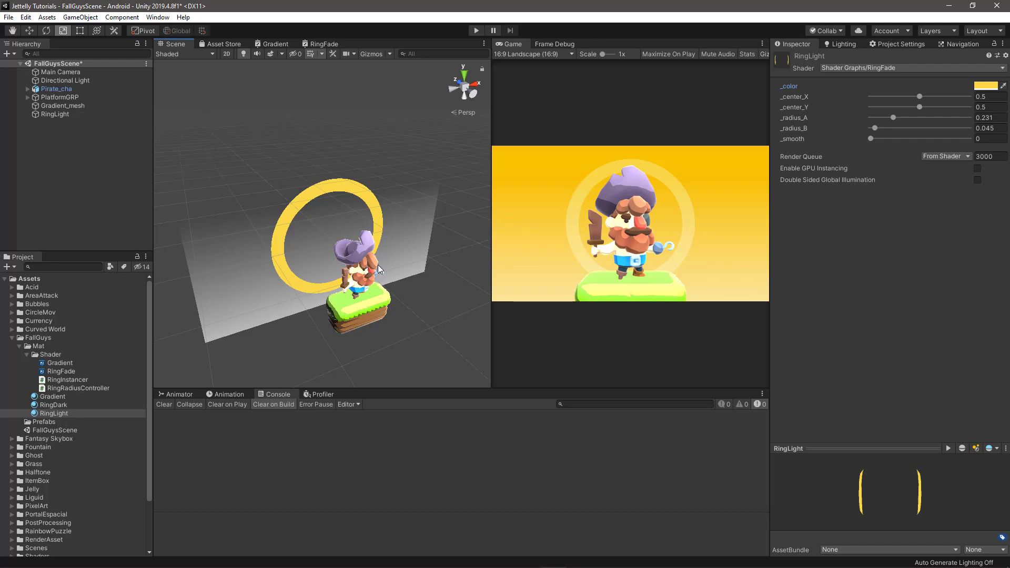
Duplicate the RingLight quad and rename the copy RingDark
click(68, 115)
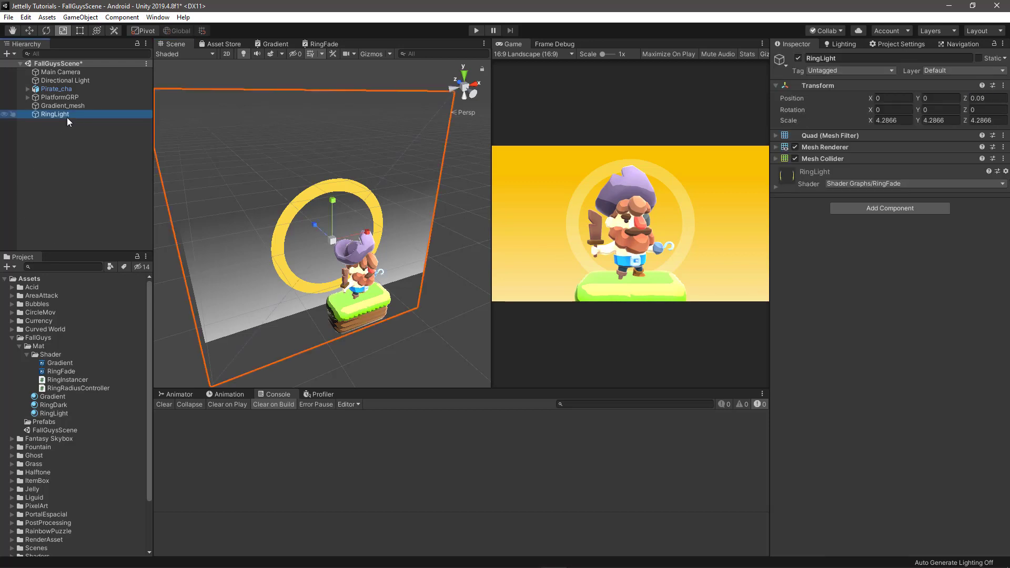
key(ctrl+d)
click(851, 59)
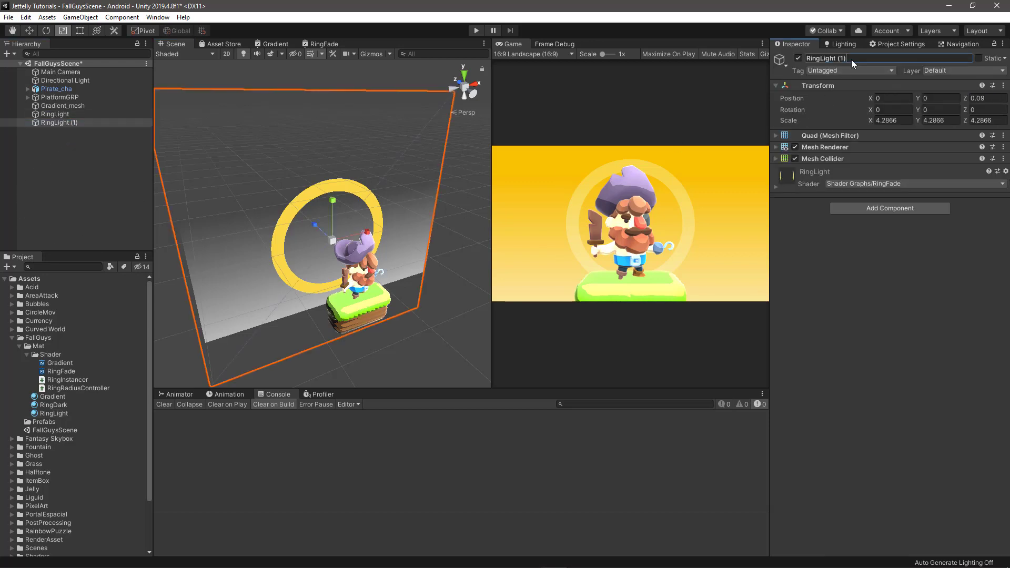
key(BackSpace)
key(BackSpace)
key(BackSpace)
key(BackSpace)
key(BackSpace)
text(Dark)
Lift the RingDark quad away from the first ring and apply the RingDark material
scroll(383, 172, down, 2)
key(w)
scroll(336, 218, down, 4)
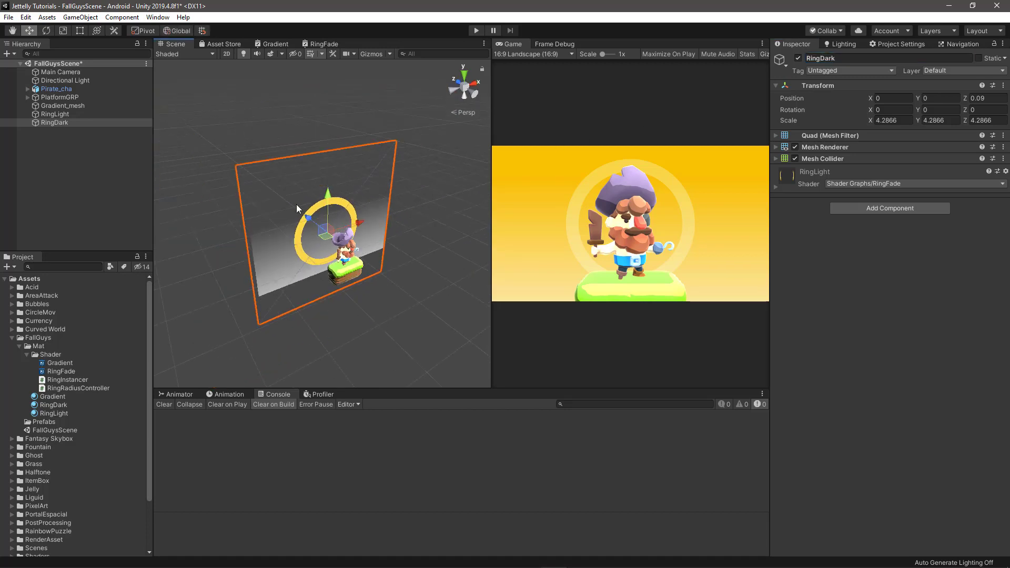
alt+drag(296, 204, 301, 248)
drag(298, 206, 233, 150)
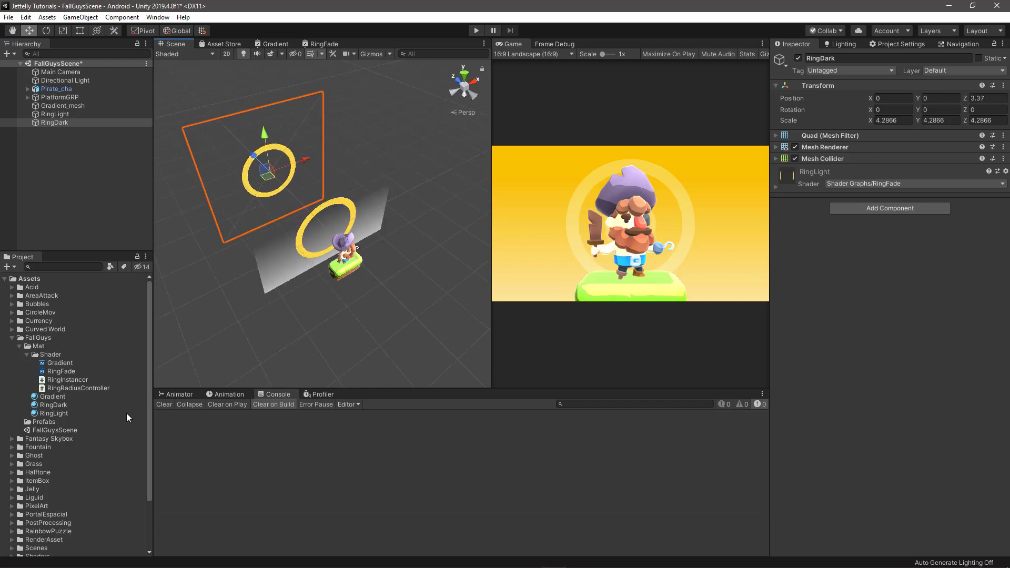
drag(49, 404, 277, 144)
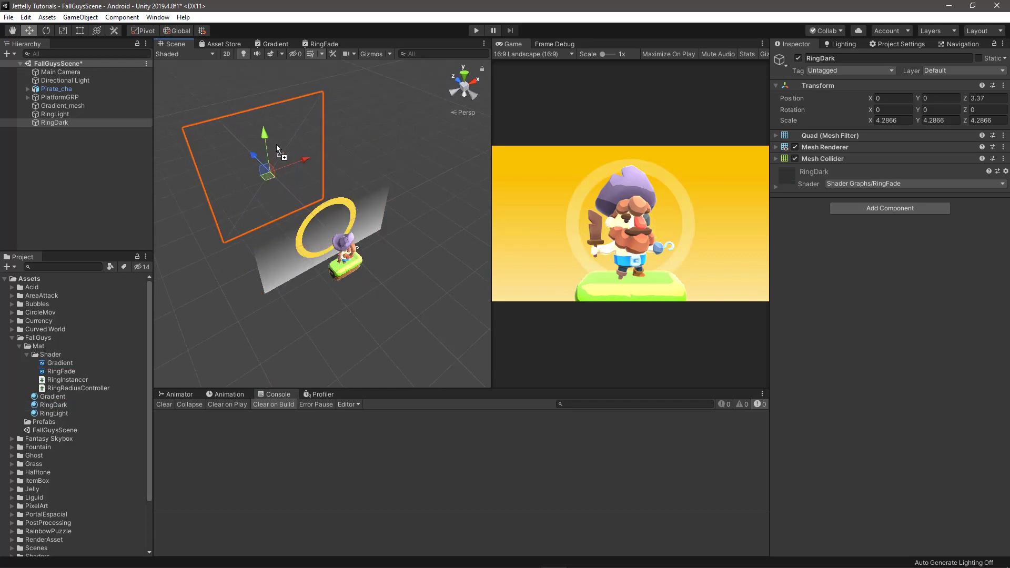
Make the RingDark material yellow, centre it at 0.5, 0.5, and widen _radius_A
click(58, 404)
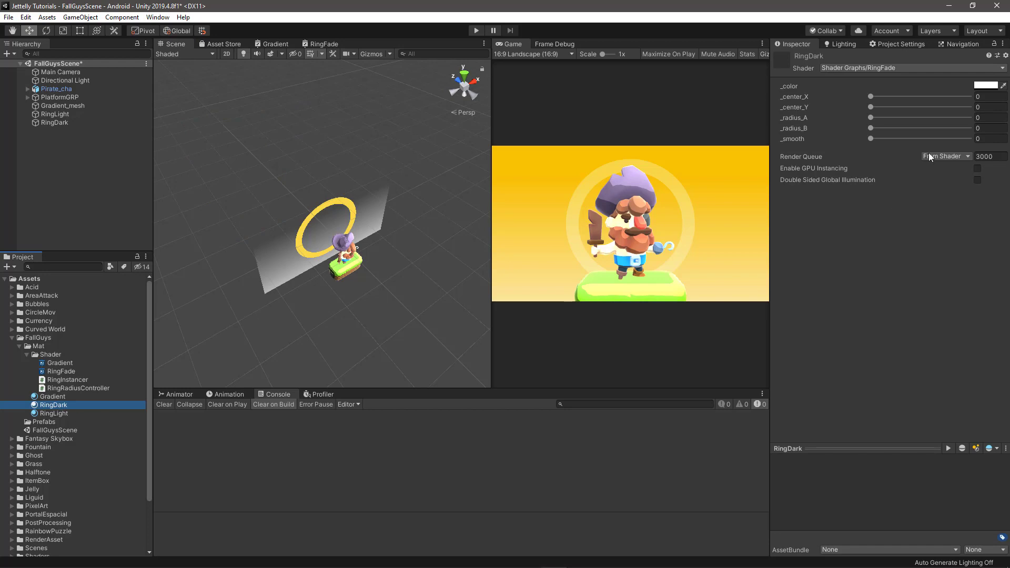
click(987, 85)
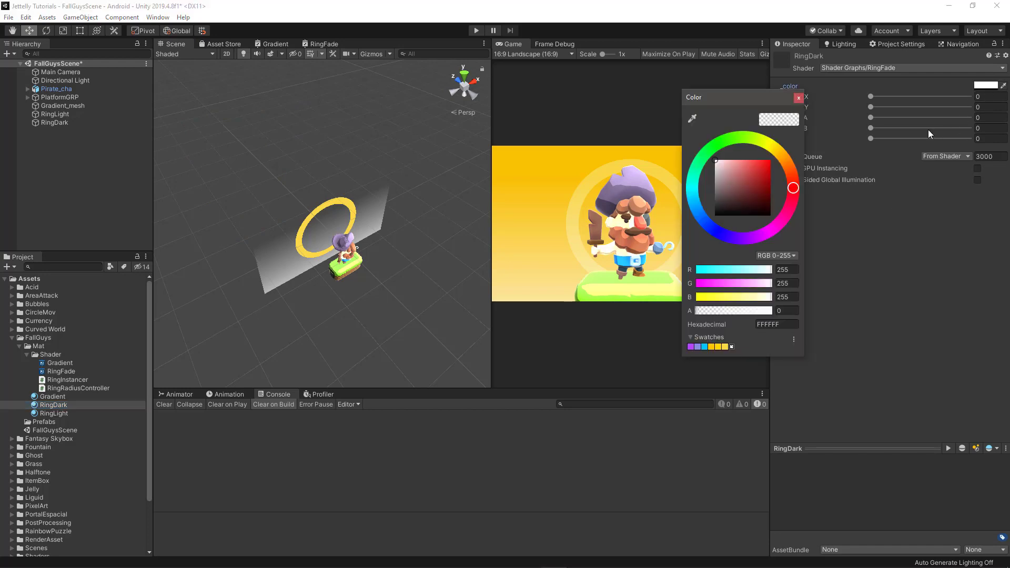
click(718, 347)
click(797, 98)
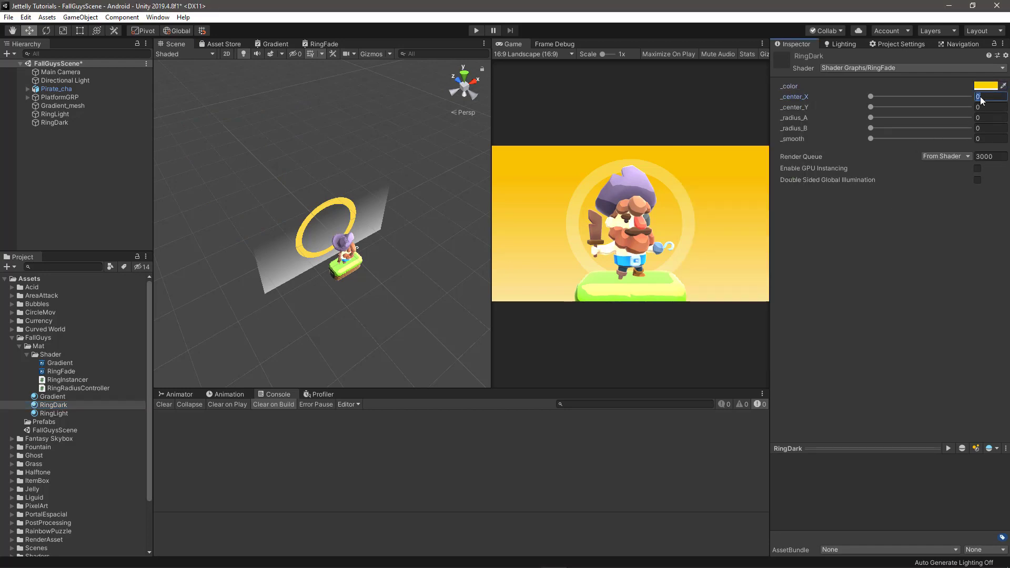
text(.5)
click(988, 107)
text(.5)
mouse_move(870, 118)
mouse_down()
mouse_move(895, 118)
mouse_move(877, 128)
mouse_move(895, 119)
mouse_up()
Move the RingDark quad down so it overlaps the first ring
click(266, 178)
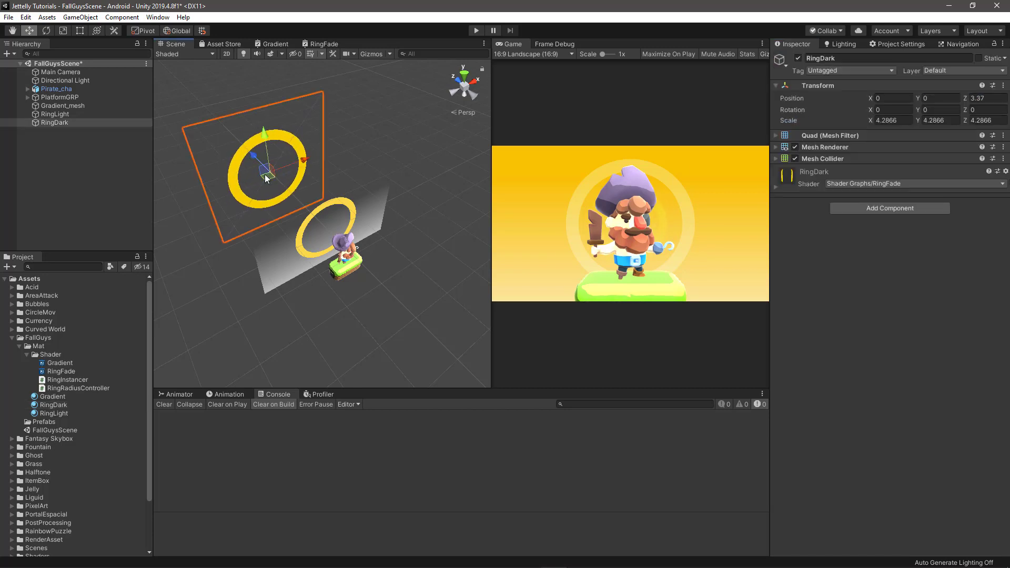
mouse_move(261, 154)
mouse_down()
mouse_move(275, 187)
mouse_move(363, 136)
mouse_move(416, 216)
mouse_up()
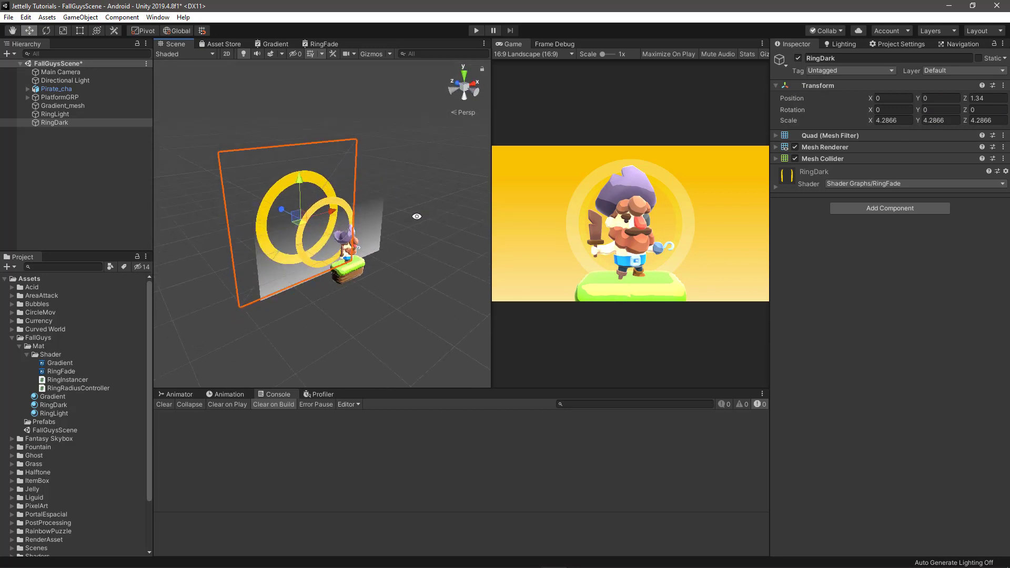
click(73, 383)
Read through the RingRadiusController.cs and RingInstancer.cs code in VS Code, then go back to Unity
click(85, 389)
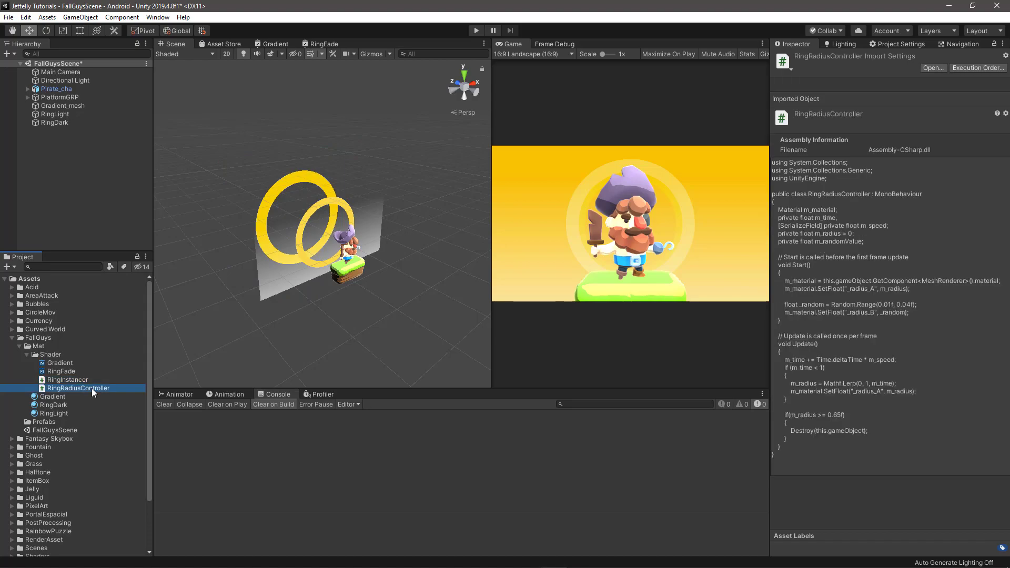
double_click(91, 388)
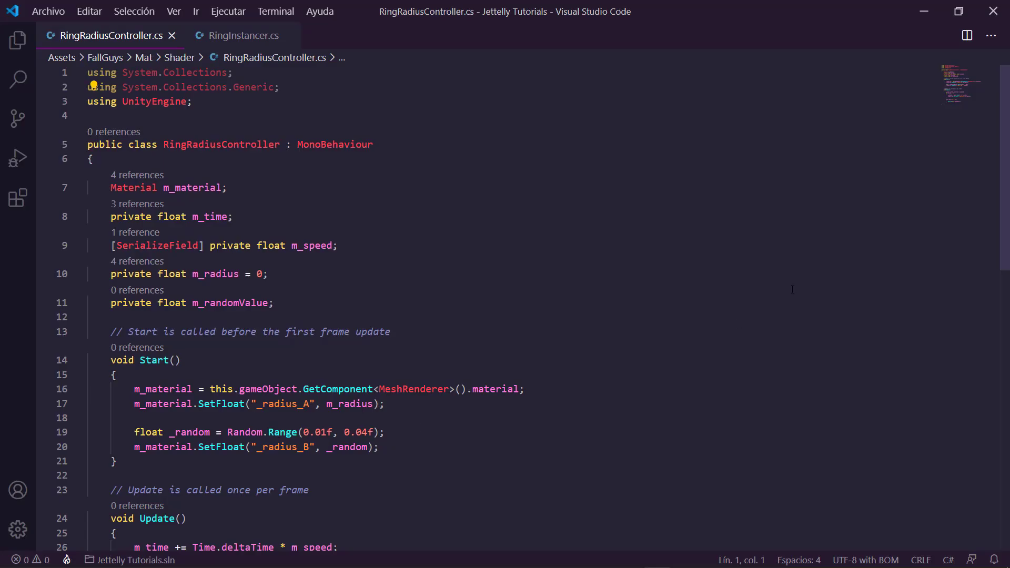
mouse_move(1004, 84)
mouse_down()
mouse_move(1006, 190)
mouse_move(1007, 79)
mouse_up()
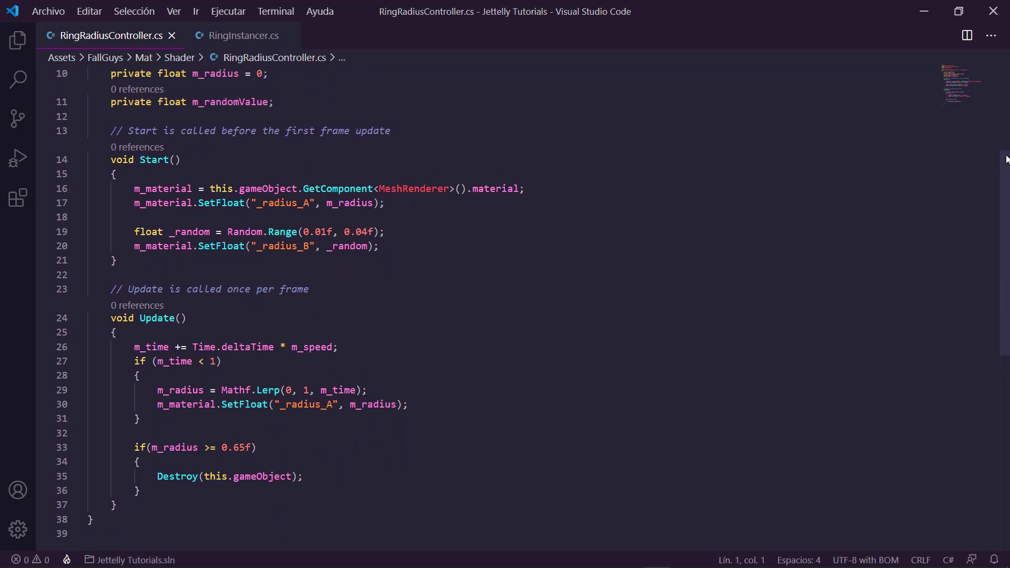
click(257, 36)
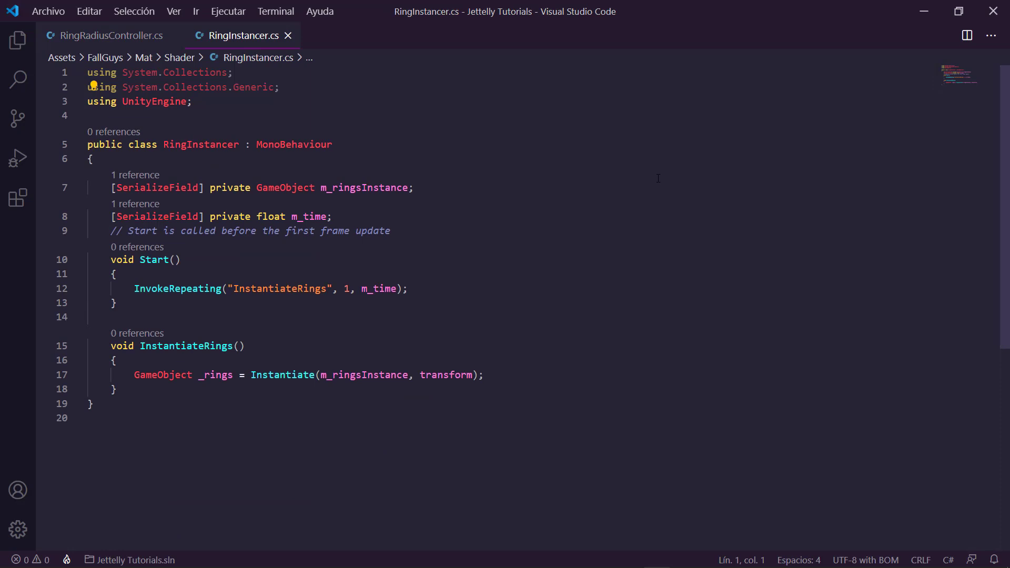
key(alt+Tab)
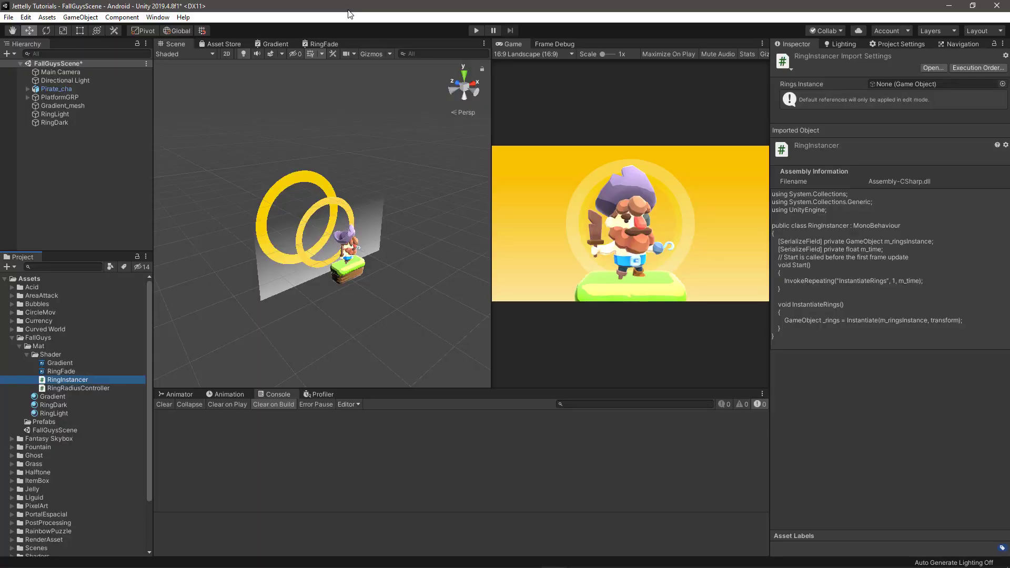
Attach the RingRadiusController script to both the RingLight and RingDark quads
click(55, 113)
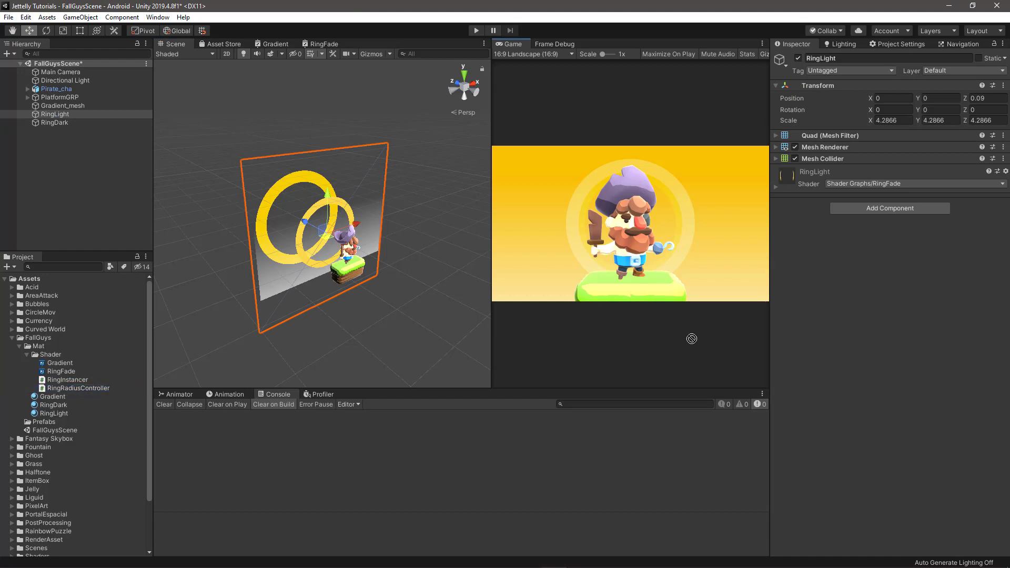
drag(79, 389, 822, 274)
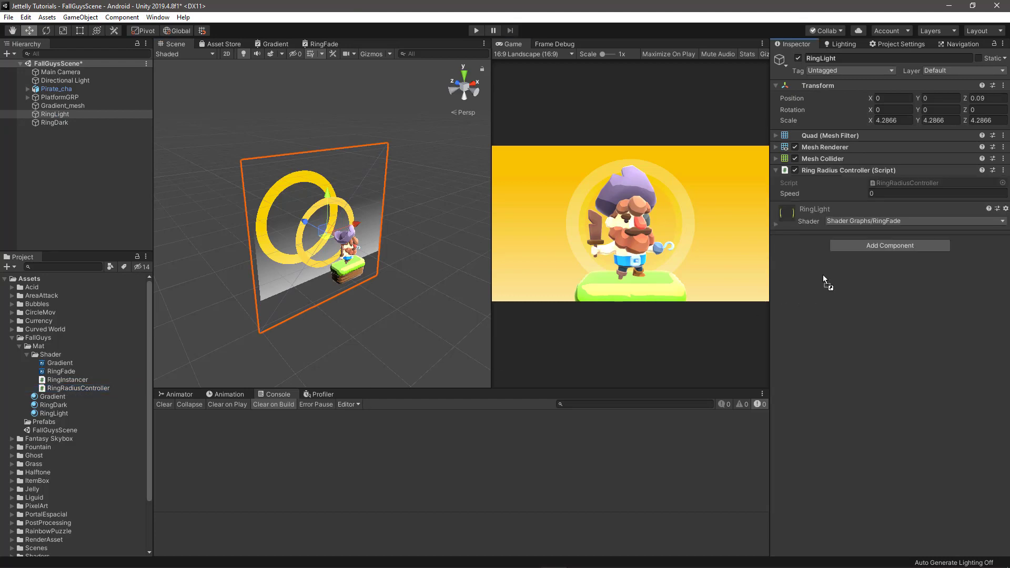
click(73, 123)
click(96, 387)
drag(95, 387, 828, 266)
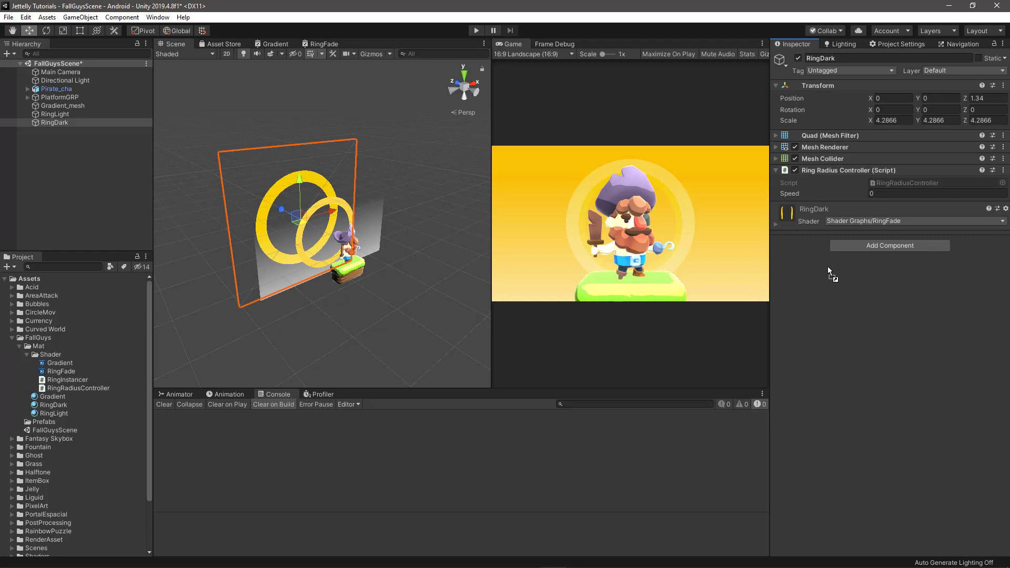
Set Speed to 0.1 on RingLight and 0.05 on RingDark, then play the scene
click(69, 113)
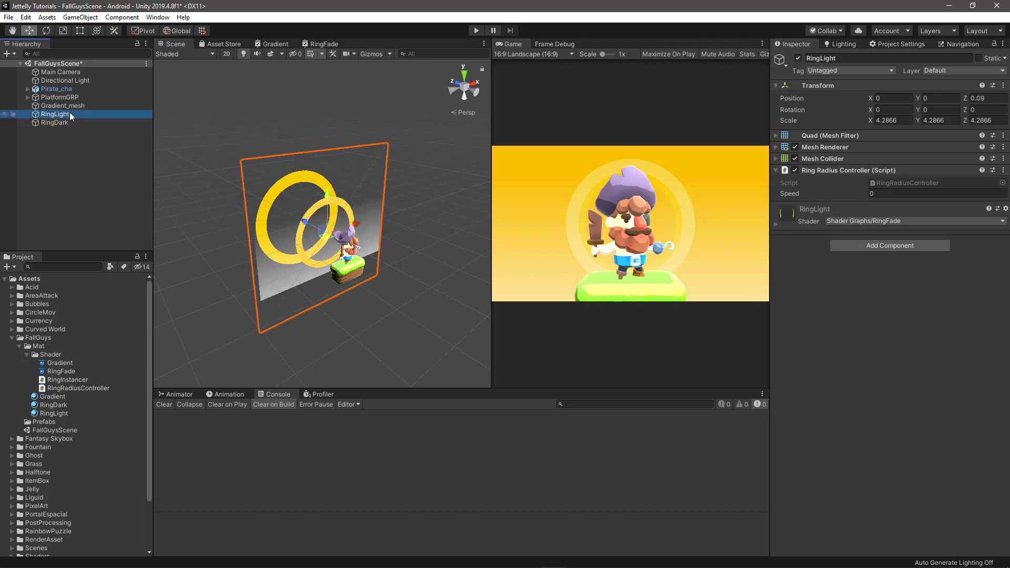
click(894, 194)
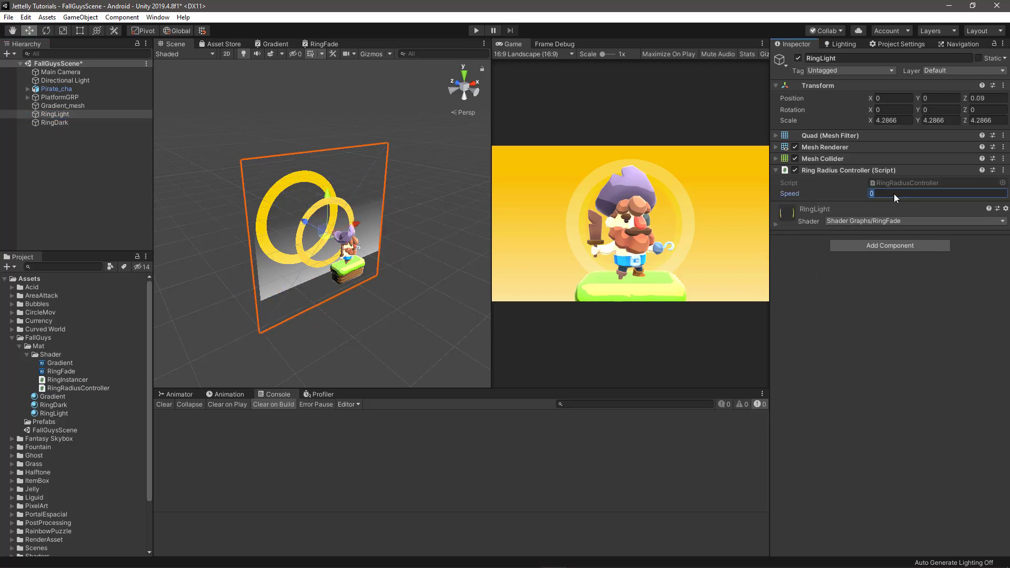
text(0.1)
click(64, 121)
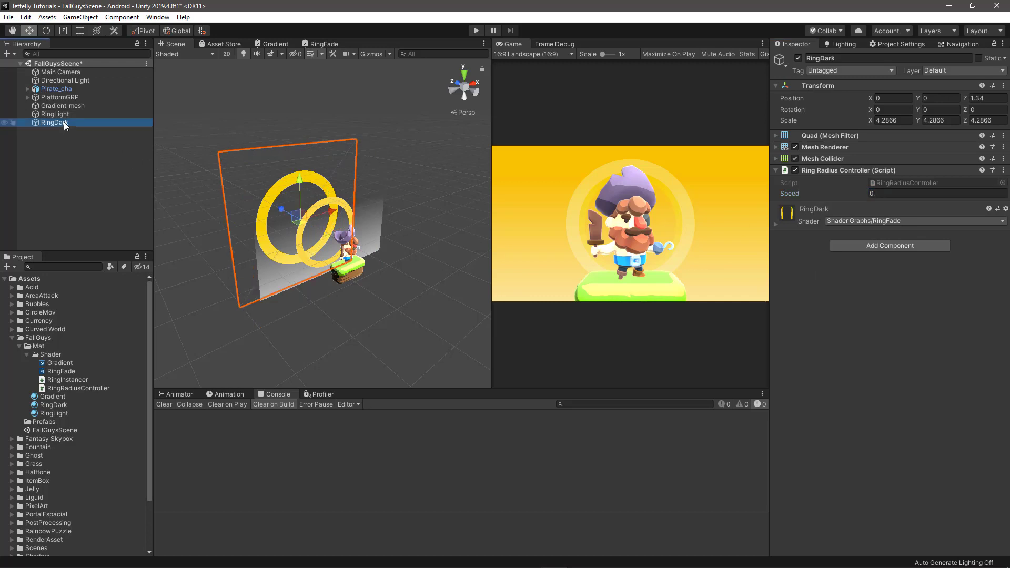
click(881, 194)
text(.05)
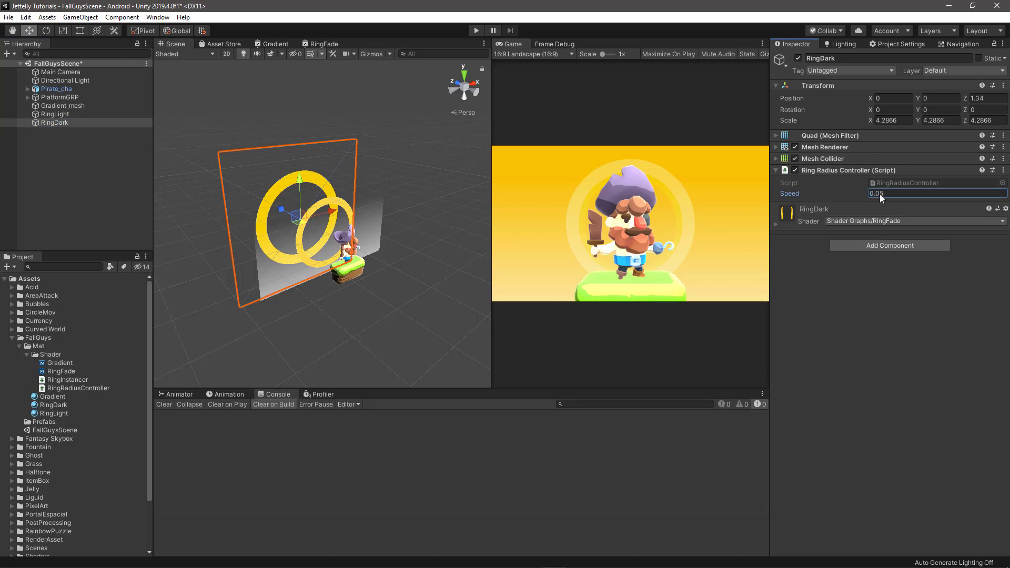
click(476, 30)
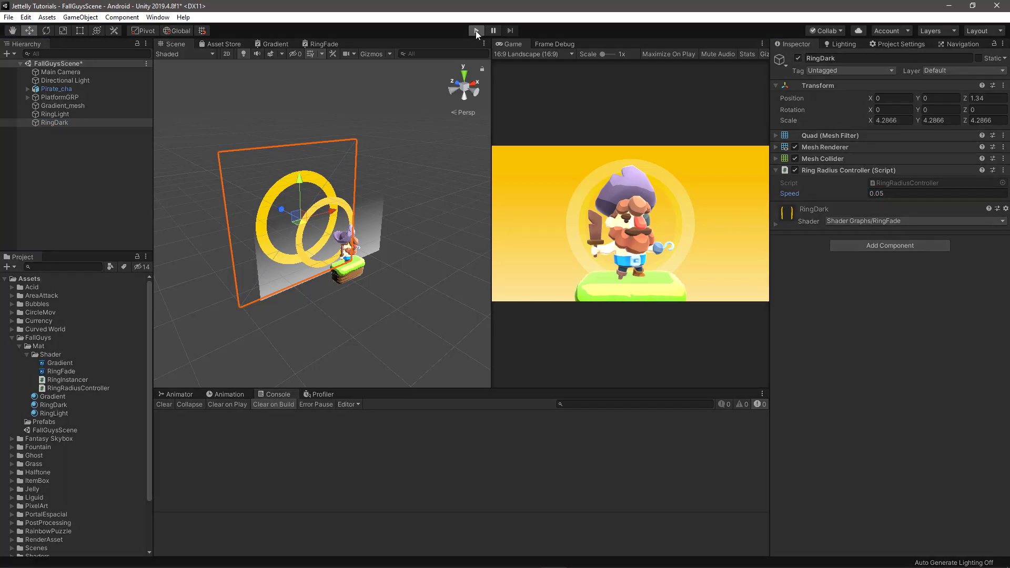
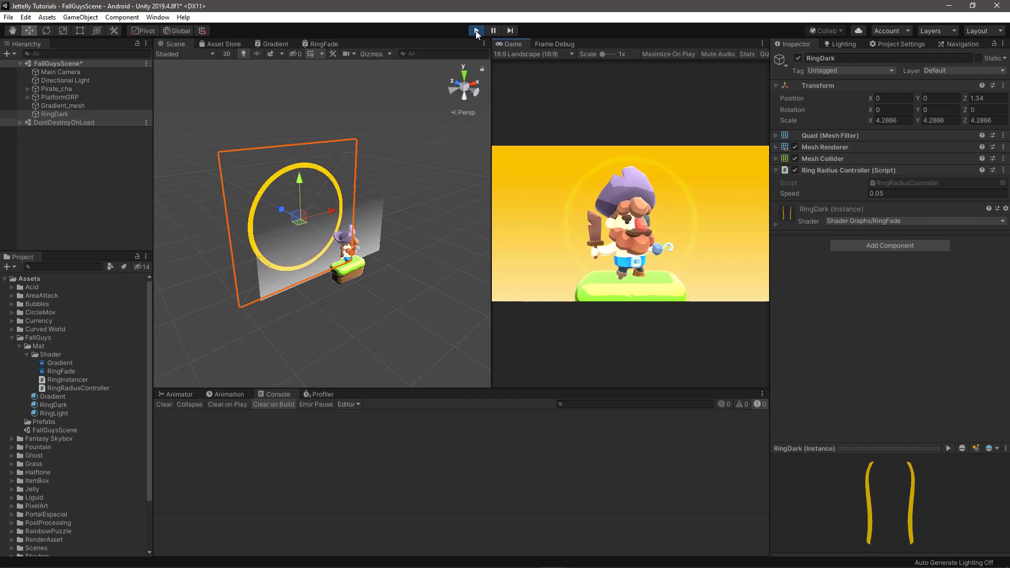
Stop Play mode and set RingLight's Z position to 0, then select RingDark's Z field
click(476, 31)
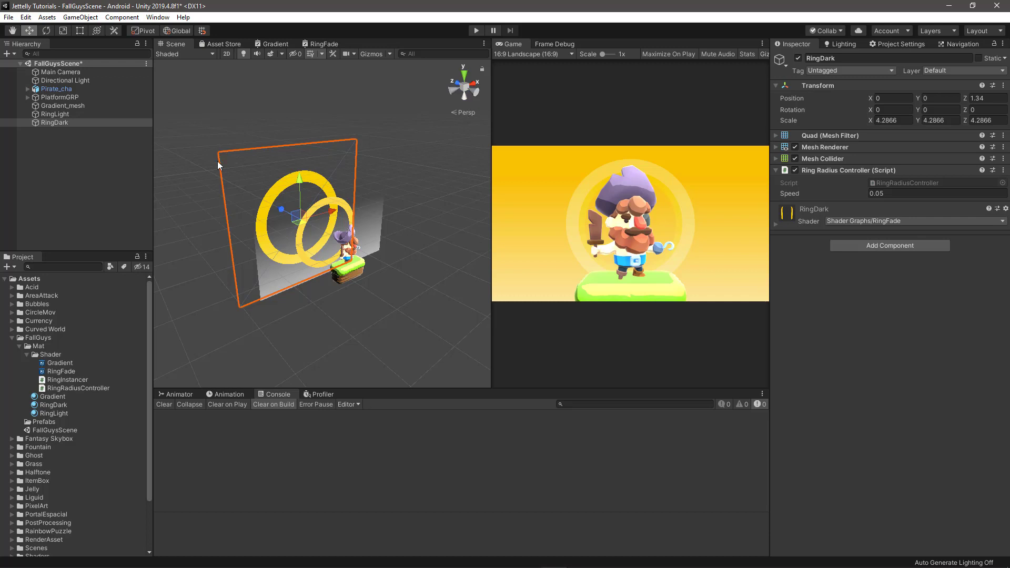
click(68, 114)
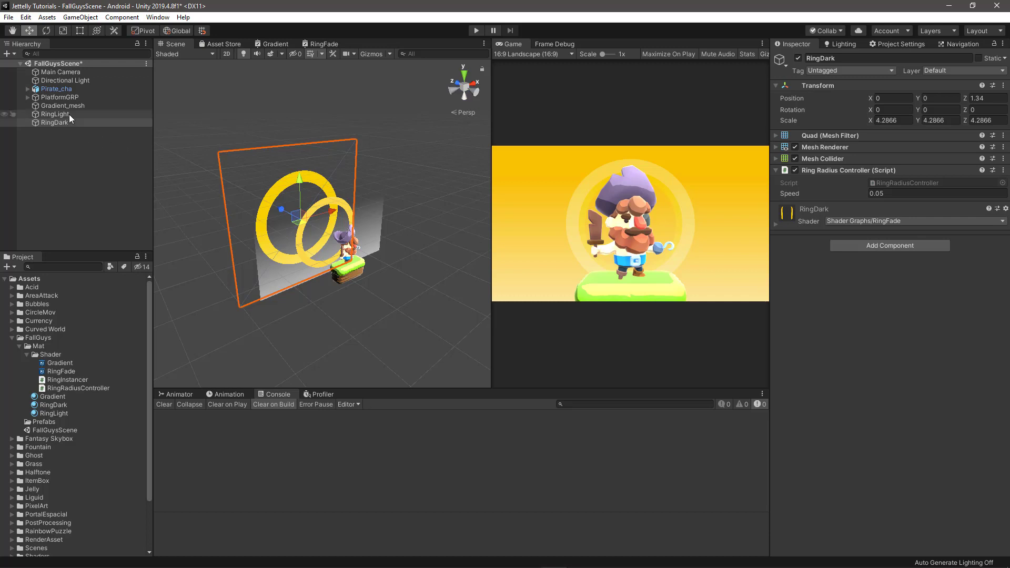
click(992, 98)
text(0)
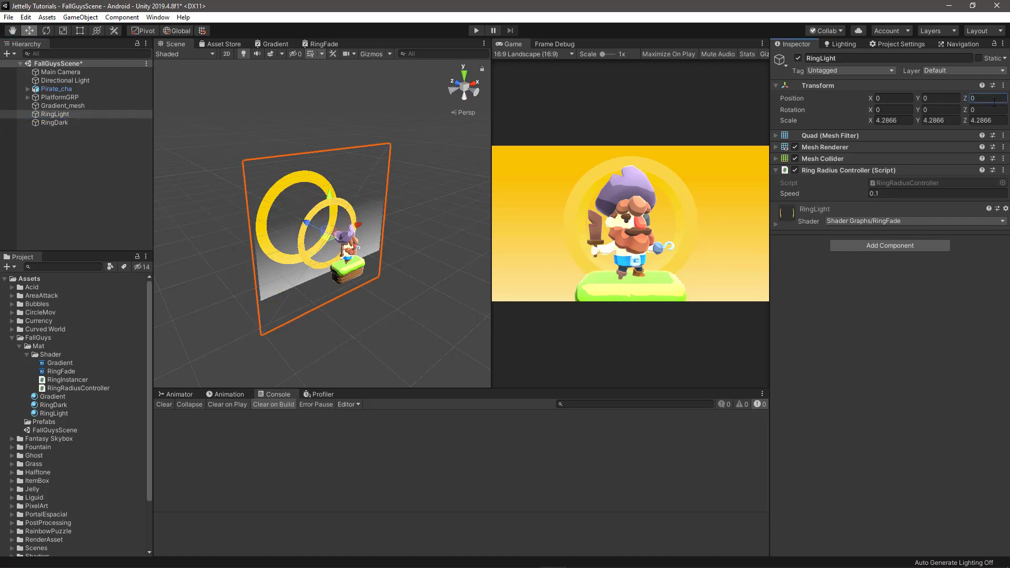
click(60, 122)
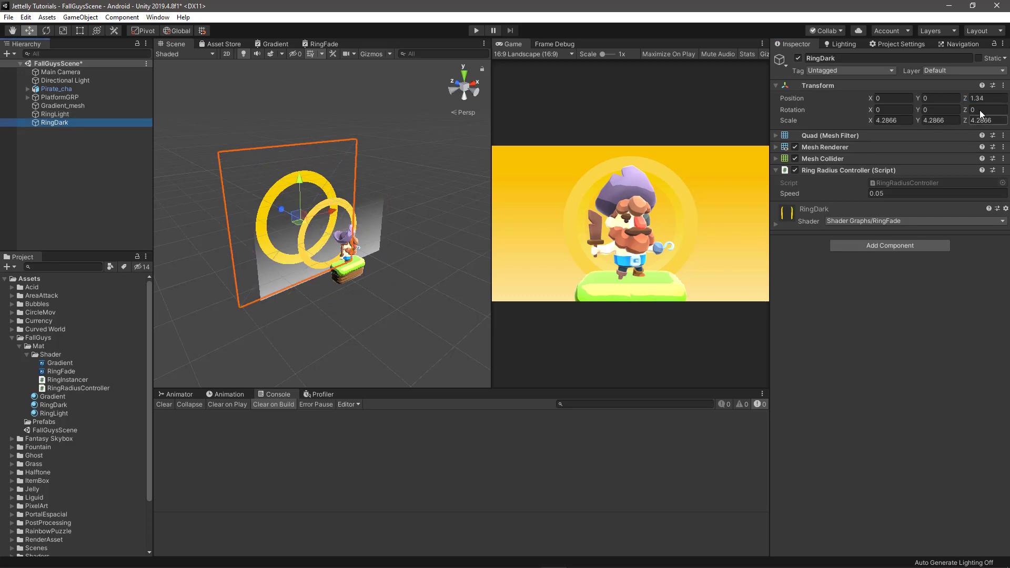
click(993, 98)
Finish RingDark's Z of 0 and save RingDark and RingLight as prefabs in Prefabs
text(0)
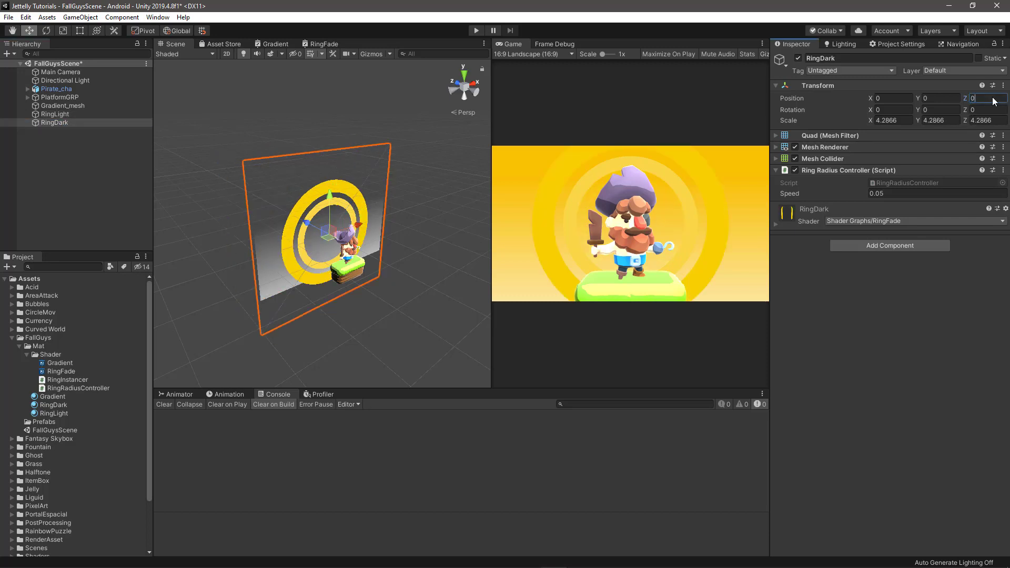
click(65, 124)
drag(58, 123, 46, 421)
click(56, 114)
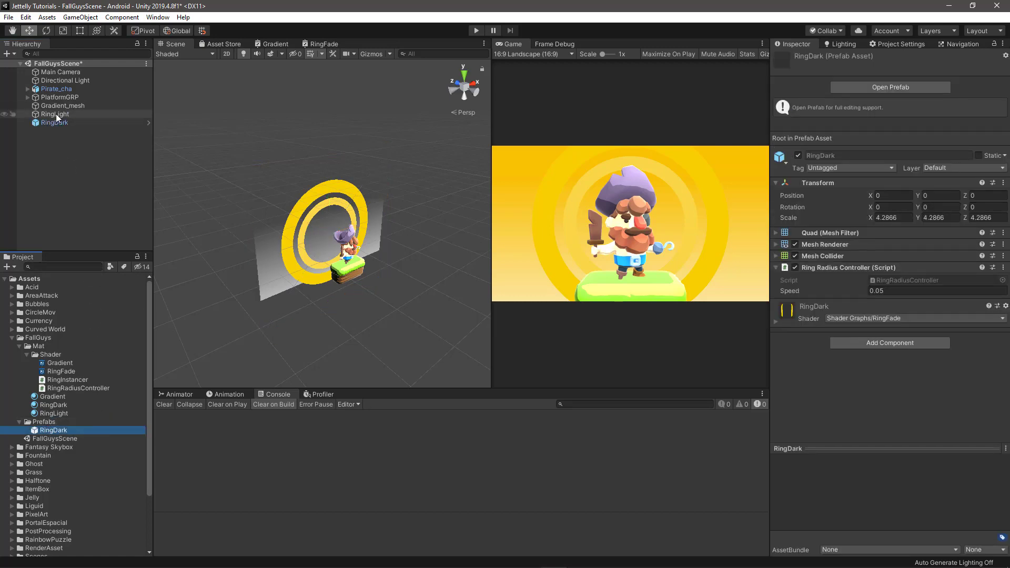
drag(60, 117, 48, 422)
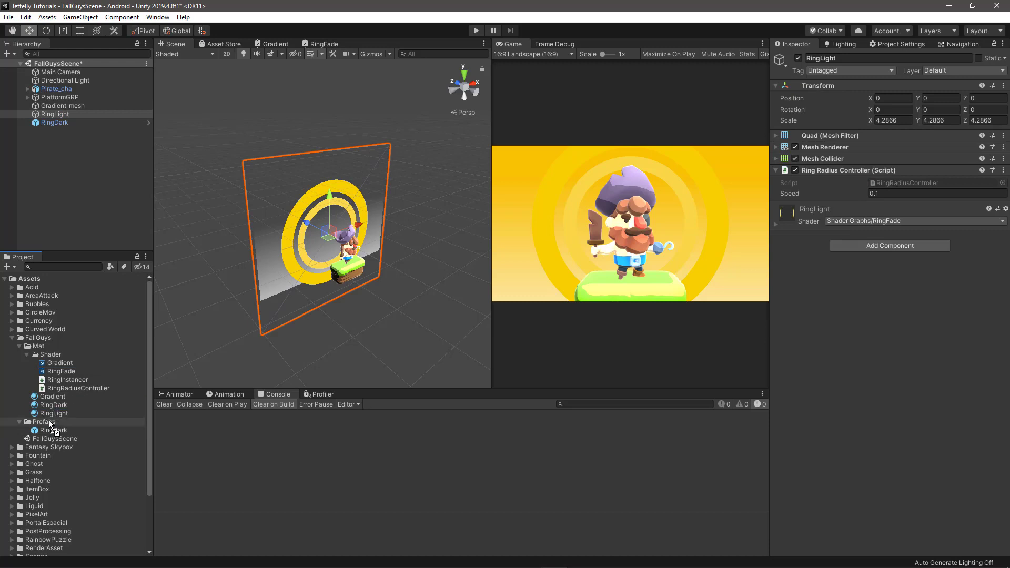
Delete both RingLight and RingDark from the scene
click(177, 363)
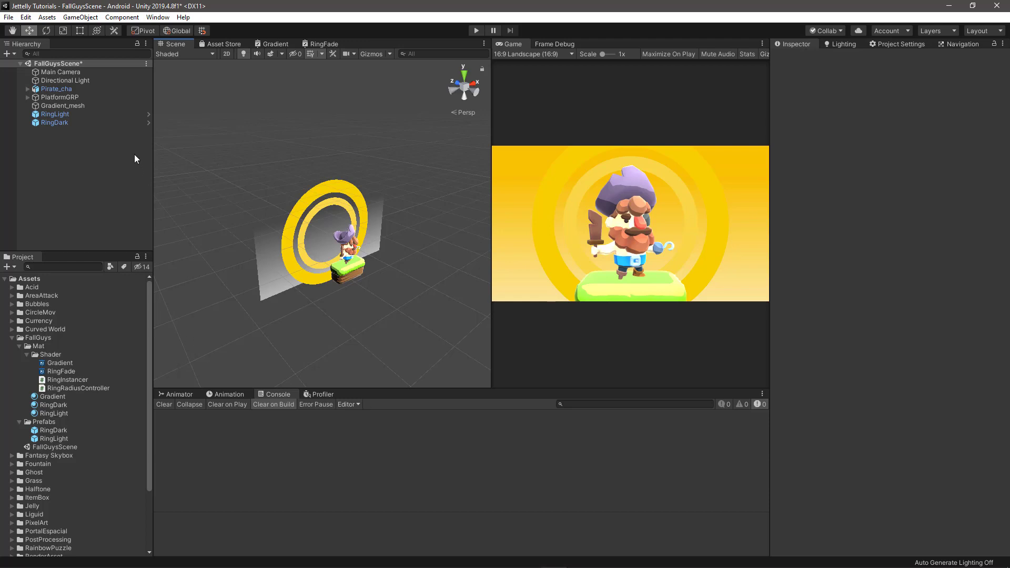
click(77, 115)
shift+click(76, 120)
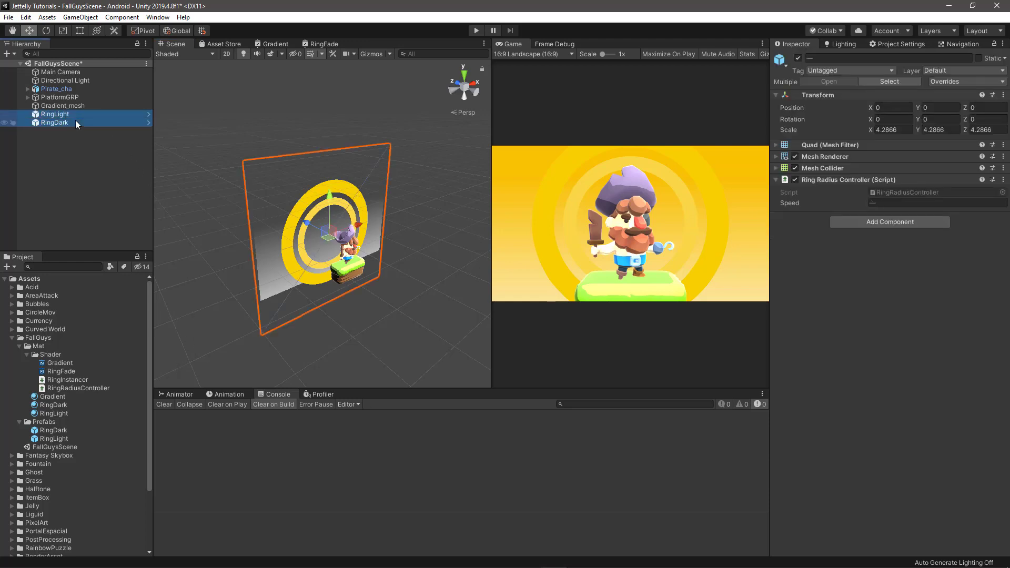
key(Delete)
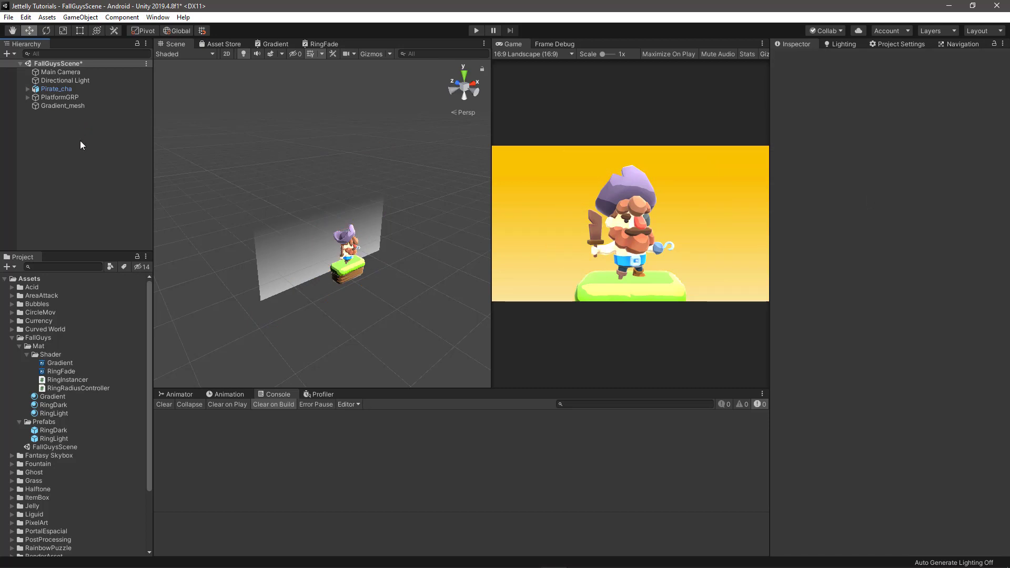
Create an empty object at the origin named LightInstancer
right_click(69, 142)
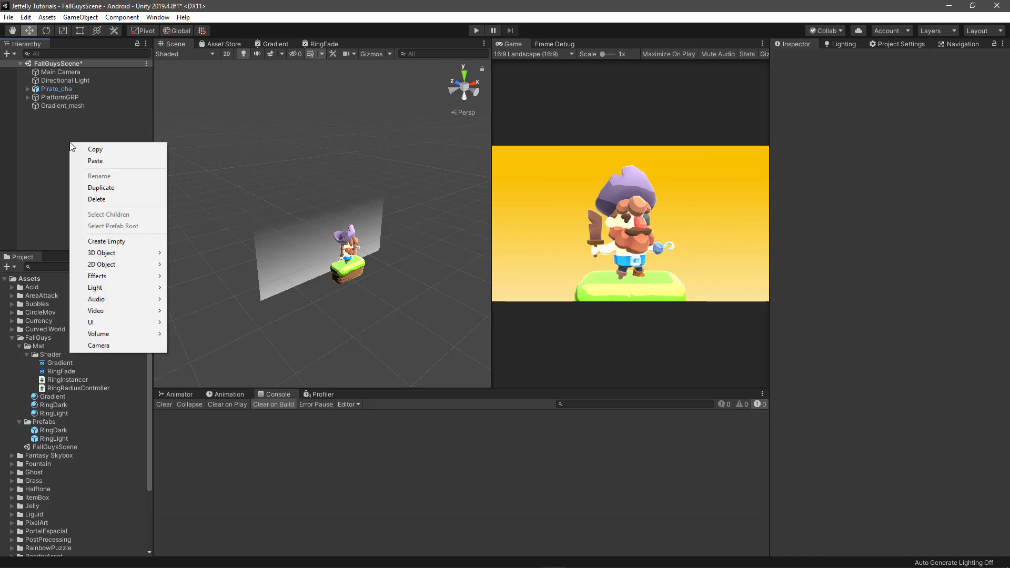
click(122, 242)
right_click(963, 89)
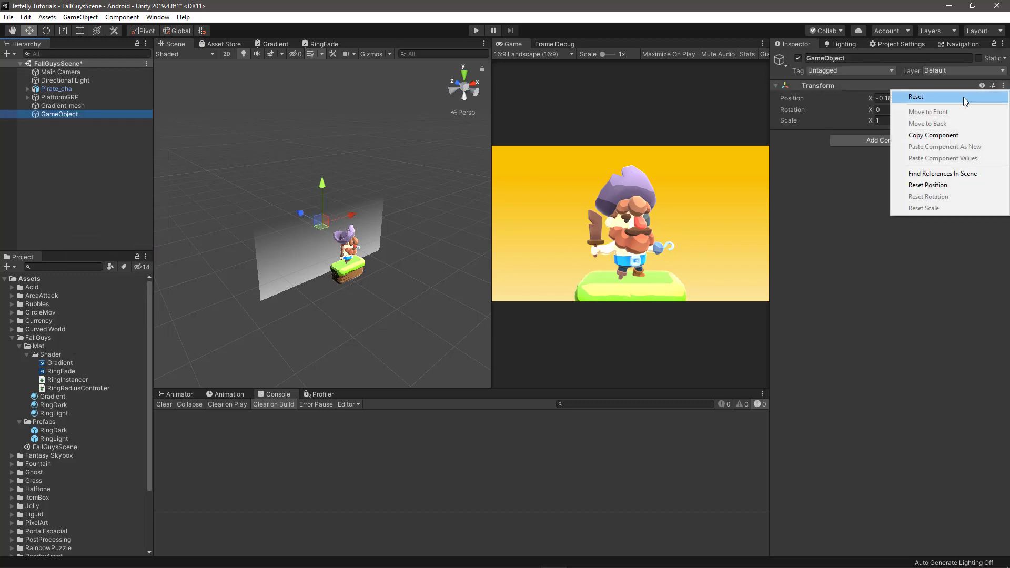
click(963, 96)
click(856, 59)
text(L)
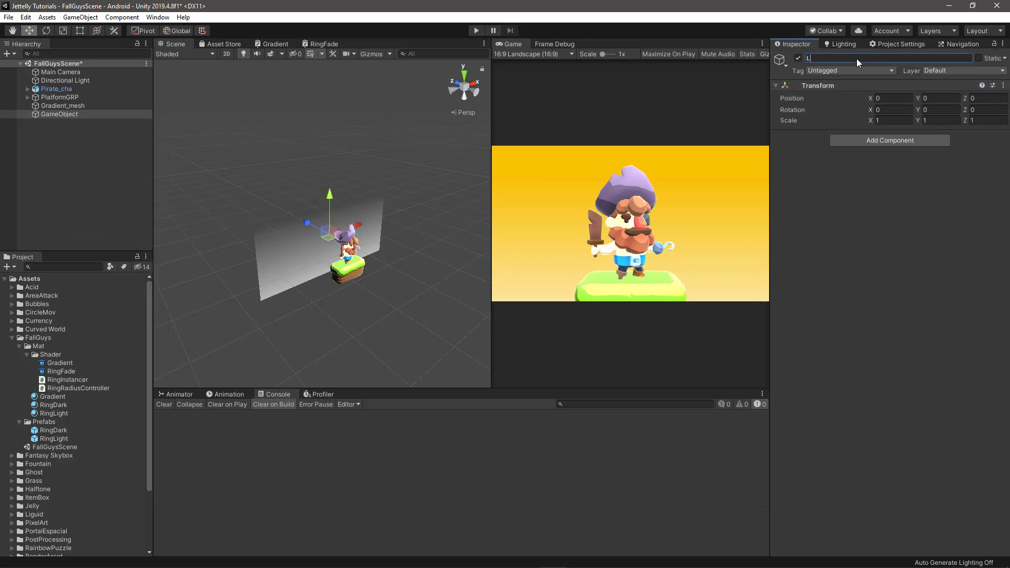
text(ight)
Create a second empty object at the origin named DarkInstancer
right_click(71, 151)
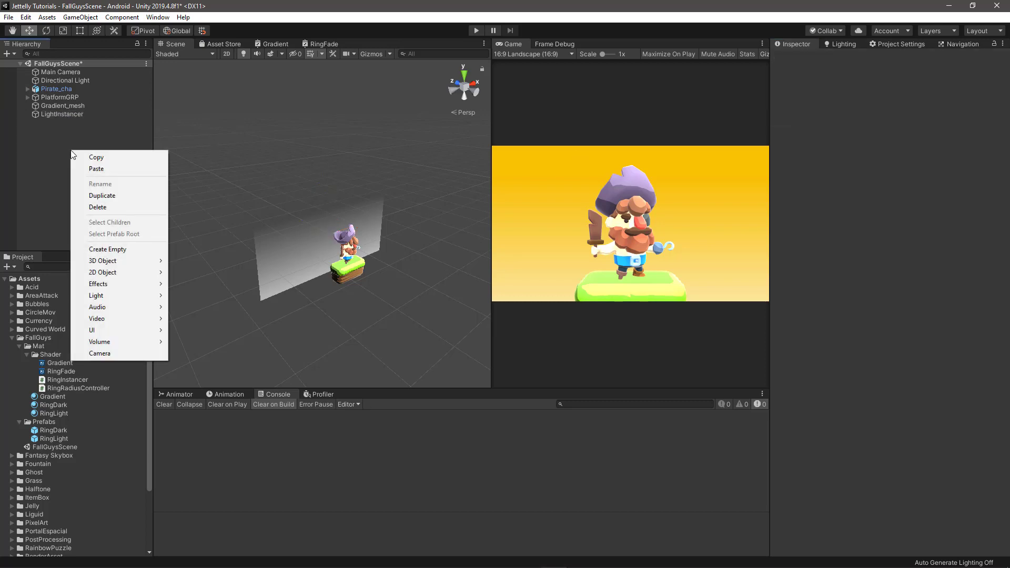
click(112, 250)
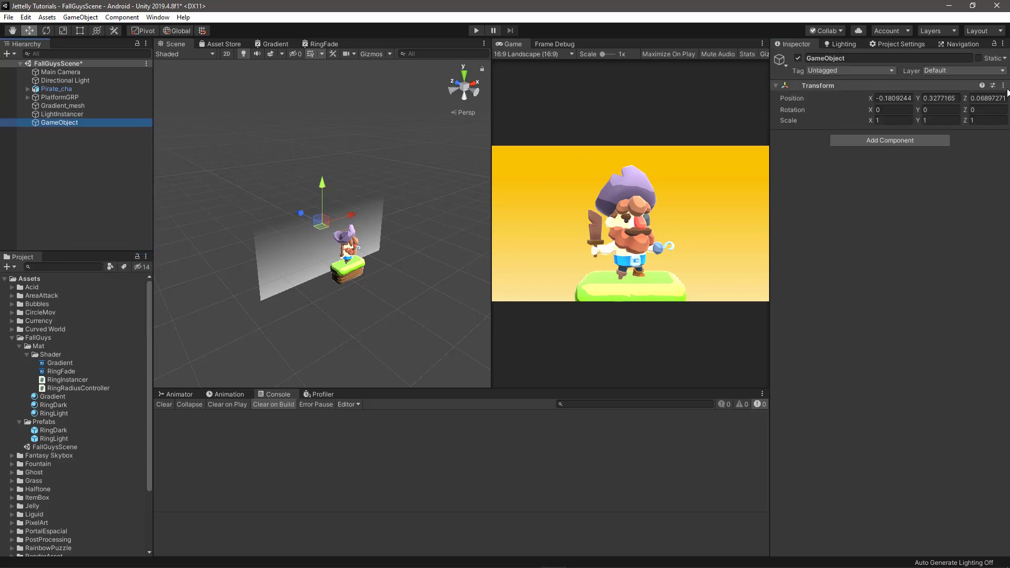
right_click(954, 88)
click(955, 96)
click(879, 58)
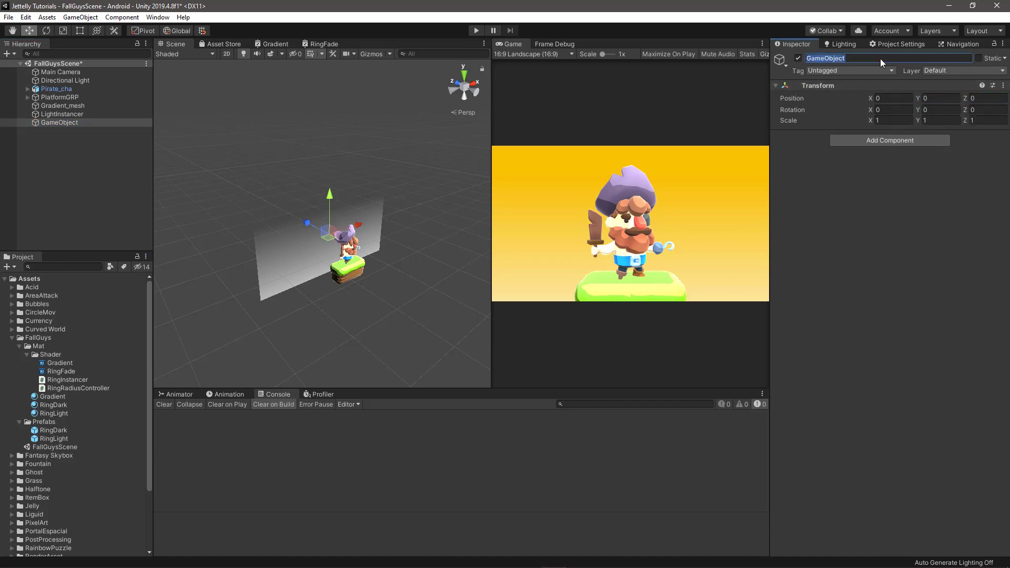
text(DarkInstancer)
key(Return)
Move LightInstancer to Z 0.1 and DarkInstancer to Z 0.15
alt+drag(239, 207, 235, 192)
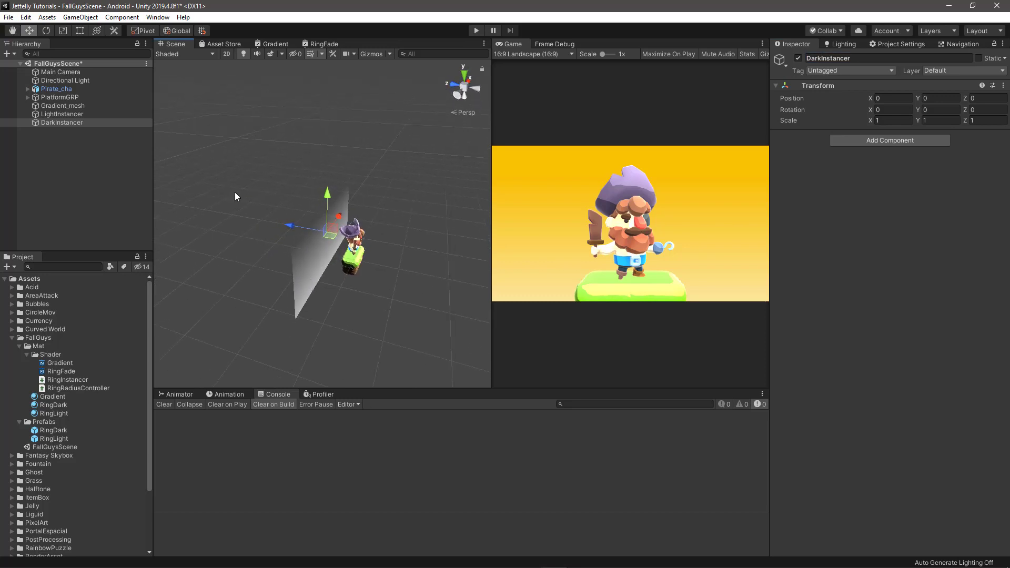
click(74, 114)
drag(292, 225, 295, 225)
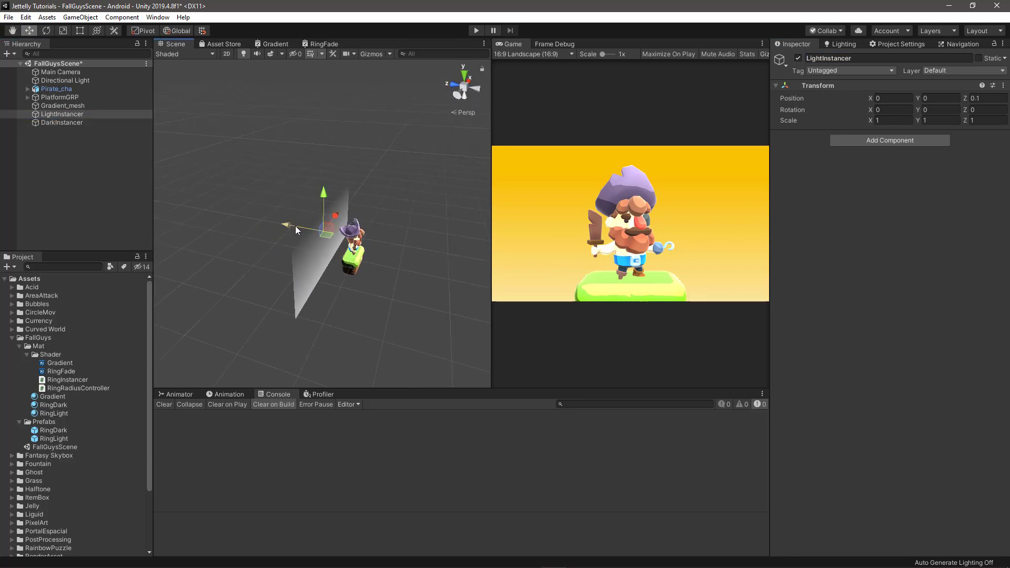
click(61, 121)
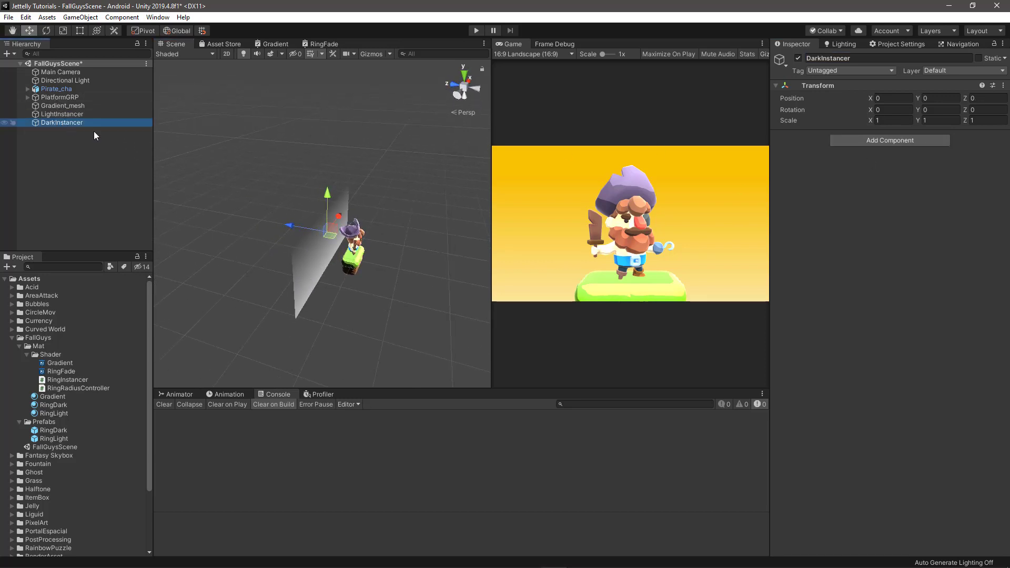
drag(301, 225, 292, 223)
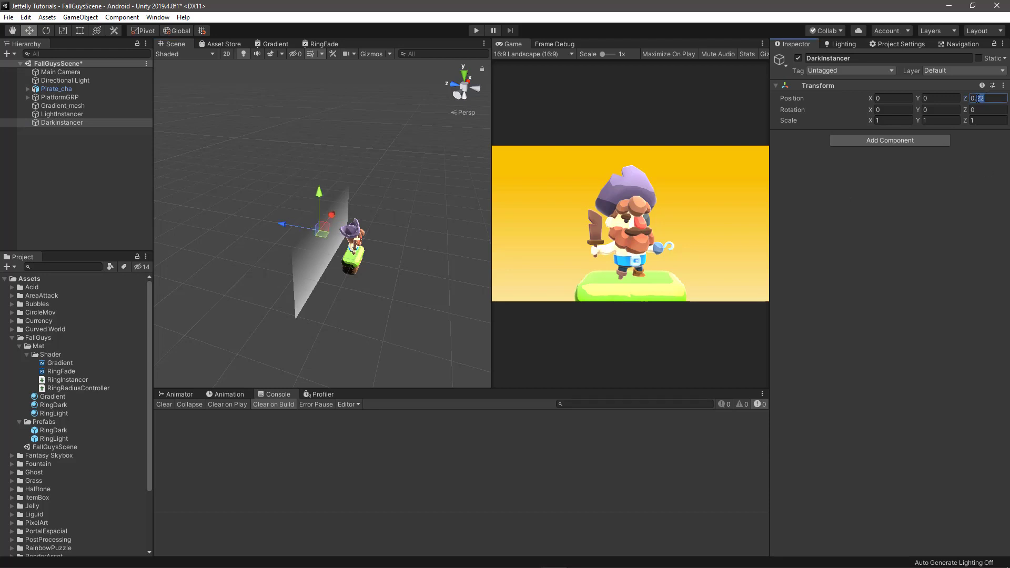
text(1)
alt+drag(336, 247, 282, 247)
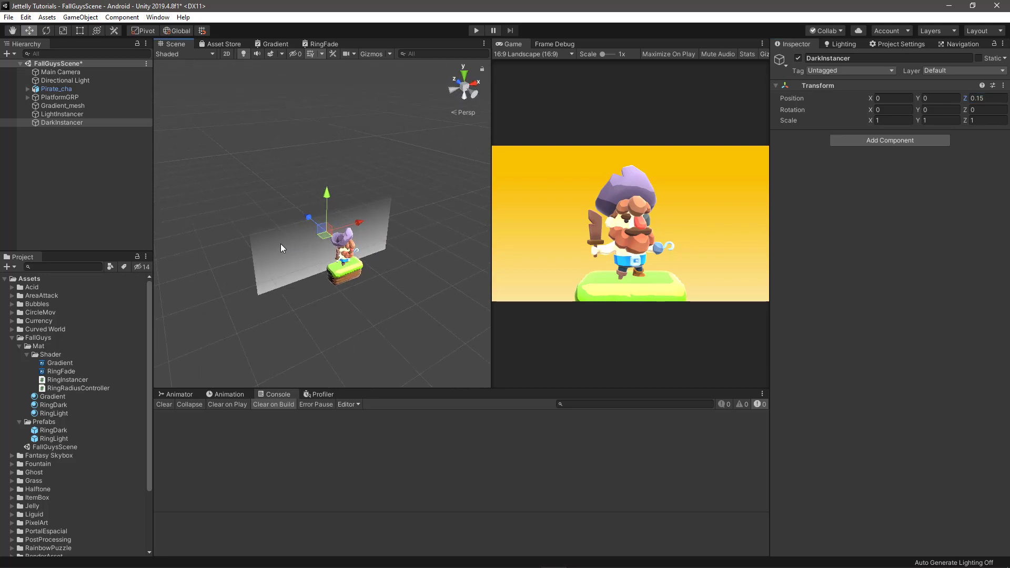
Add the RingInstancer script to both LightInstancer and DarkInstancer
click(68, 113)
drag(68, 379, 811, 205)
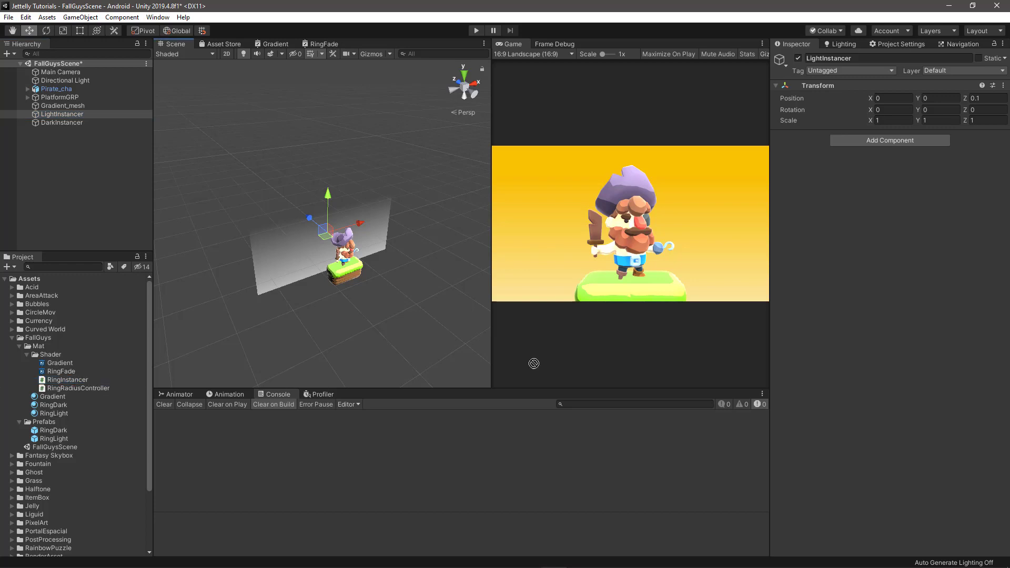
click(52, 122)
mouse_move(65, 378)
mouse_down()
mouse_move(693, 358)
mouse_move(849, 226)
mouse_up()
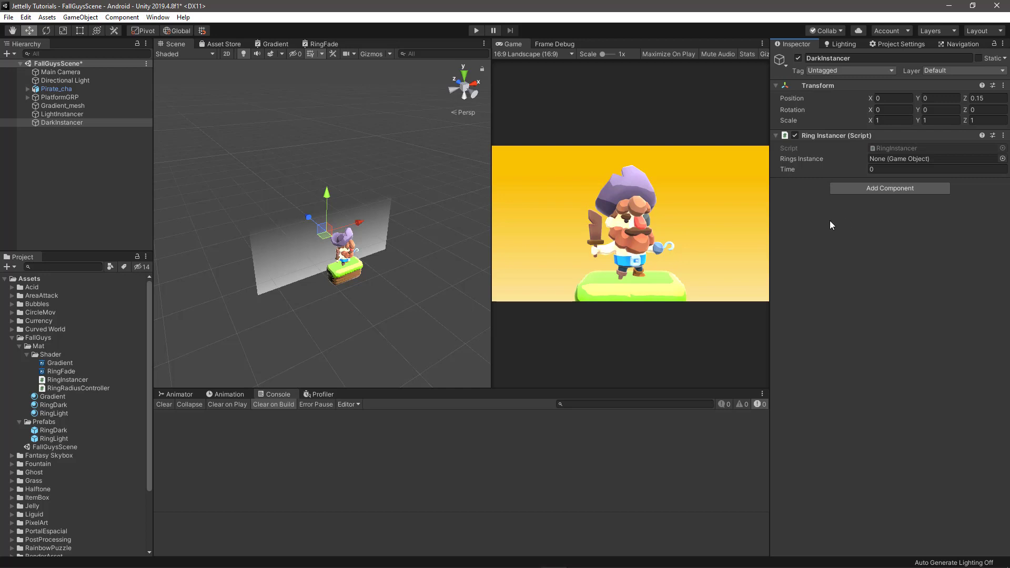
Assign the RingLight prefab to LightInstancer and RingDark to DarkInstancer as Rings Instance
click(68, 114)
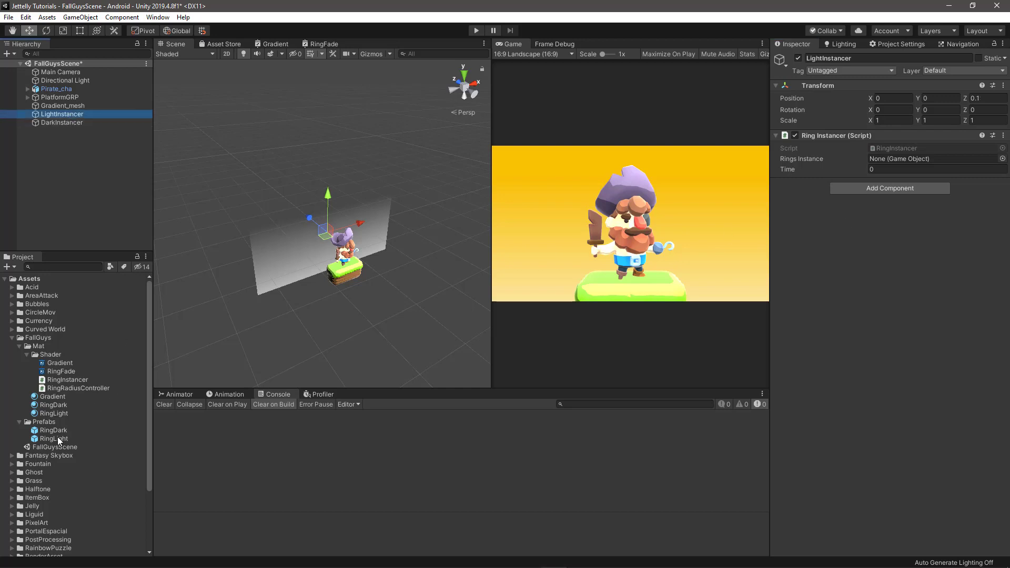
drag(53, 437, 888, 159)
click(61, 122)
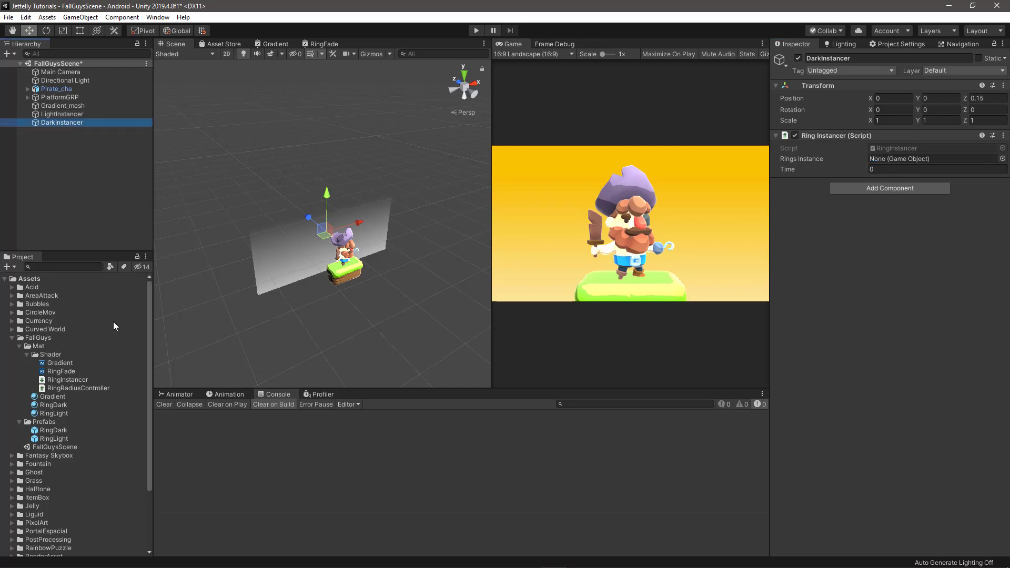
drag(53, 431, 883, 160)
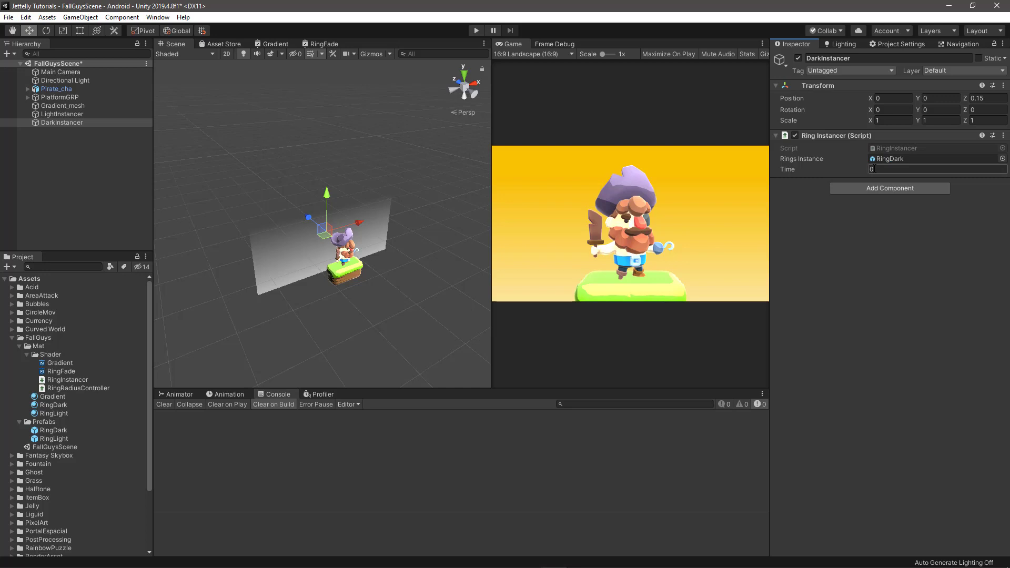
Set the spawn Time to 3 on LightInstancer and 1.25 on DarkInstancer
click(83, 115)
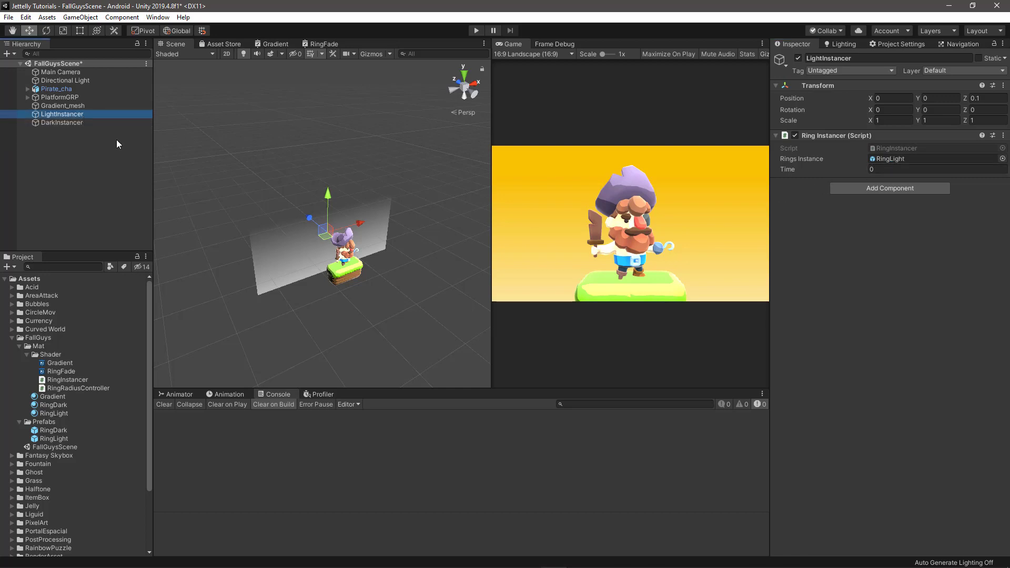
click(894, 170)
text(3)
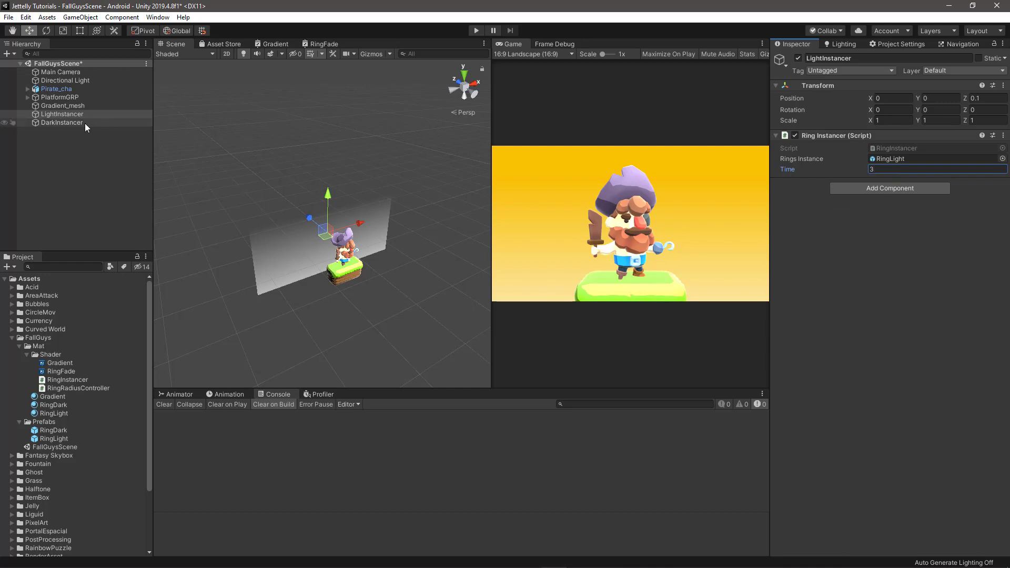
click(83, 123)
click(882, 169)
text(1.25)
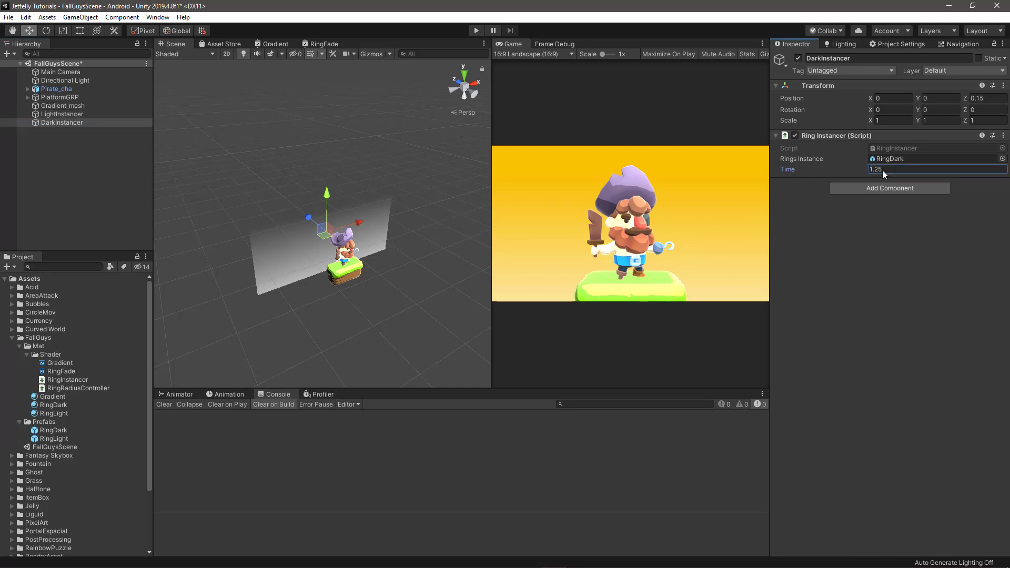
key(Return)
Enter Play mode, expand both instancers' ring clones, and frame the rings in 2D view
click(477, 30)
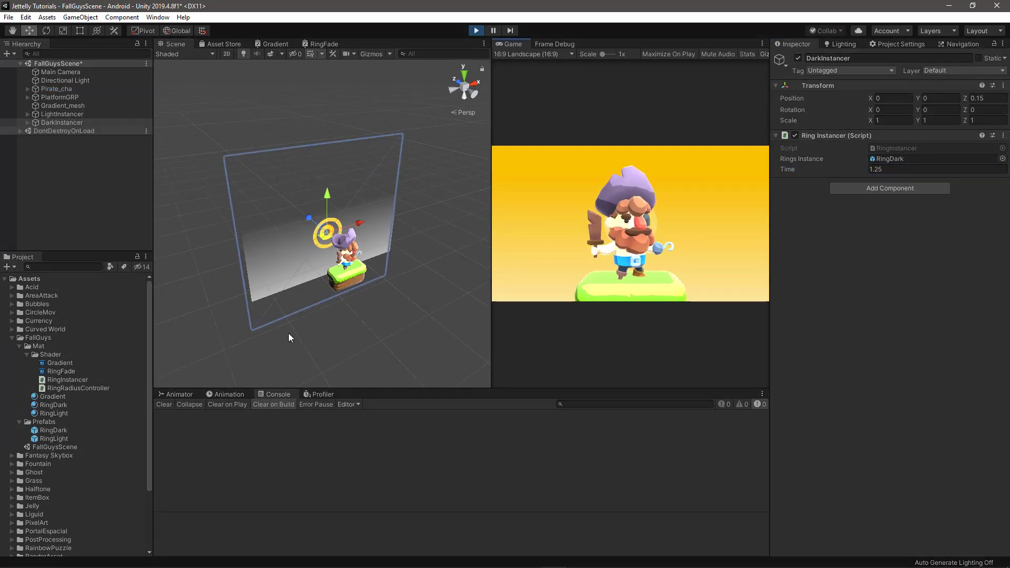
click(27, 114)
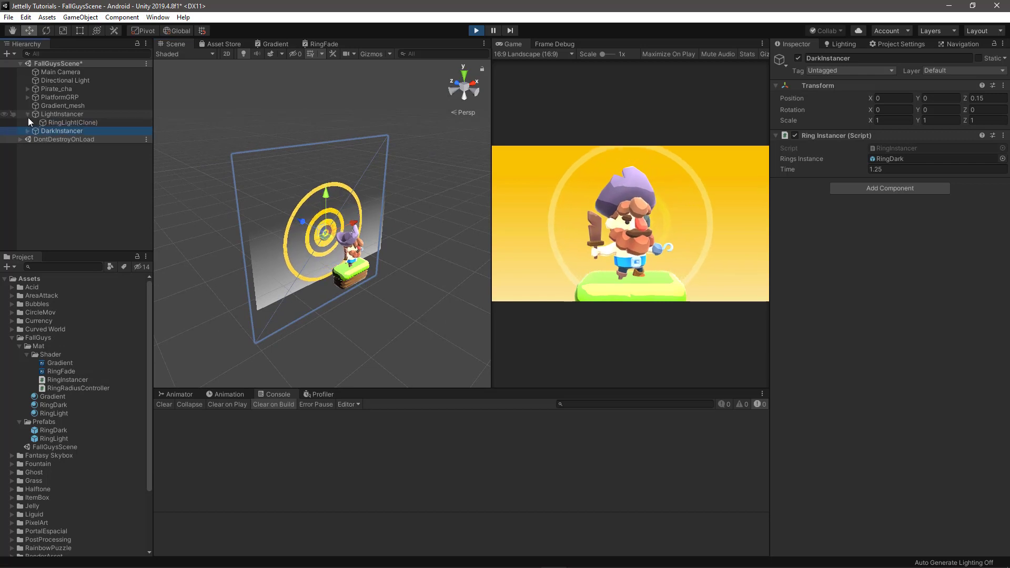
click(26, 138)
mouse_move(402, 303)
alt+mouse_down()
mouse_move(298, 326)
mouse_move(360, 307)
mouse_move(255, 321)
mouse_move(344, 320)
mouse_move(368, 336)
alt+mouse_up()
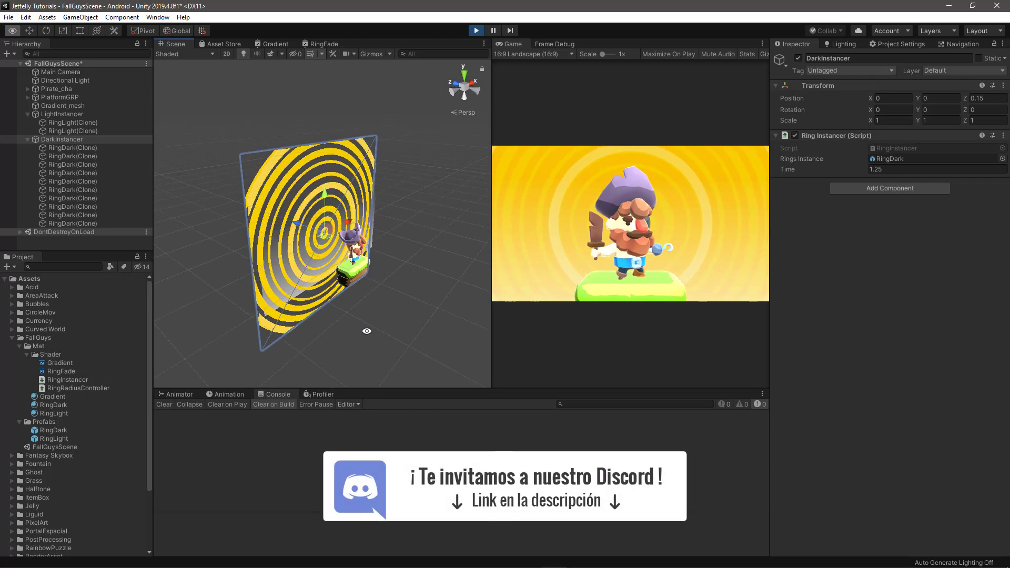
click(227, 53)
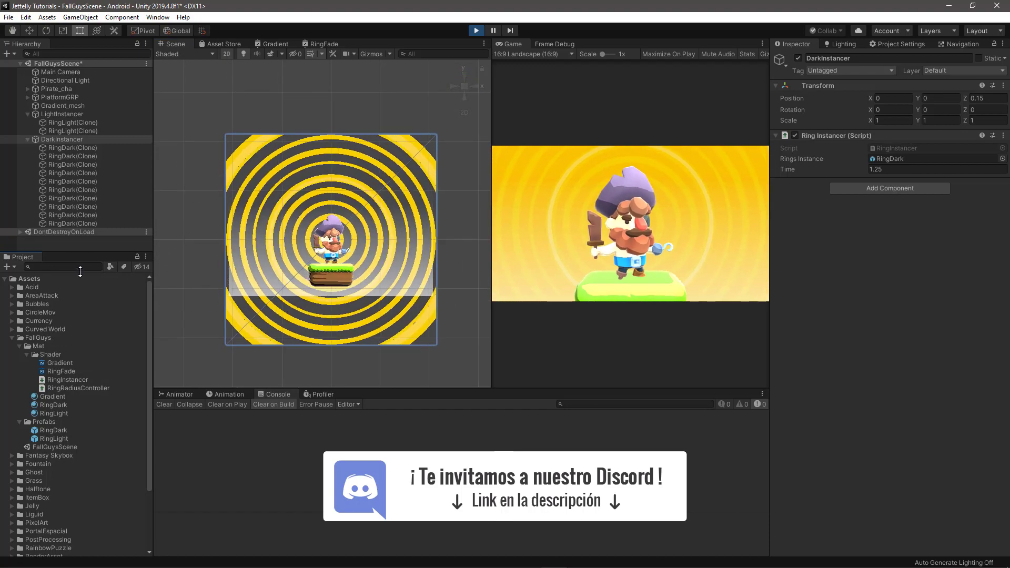
drag(80, 271, 80, 335)
scroll(476, 192, up, 2)
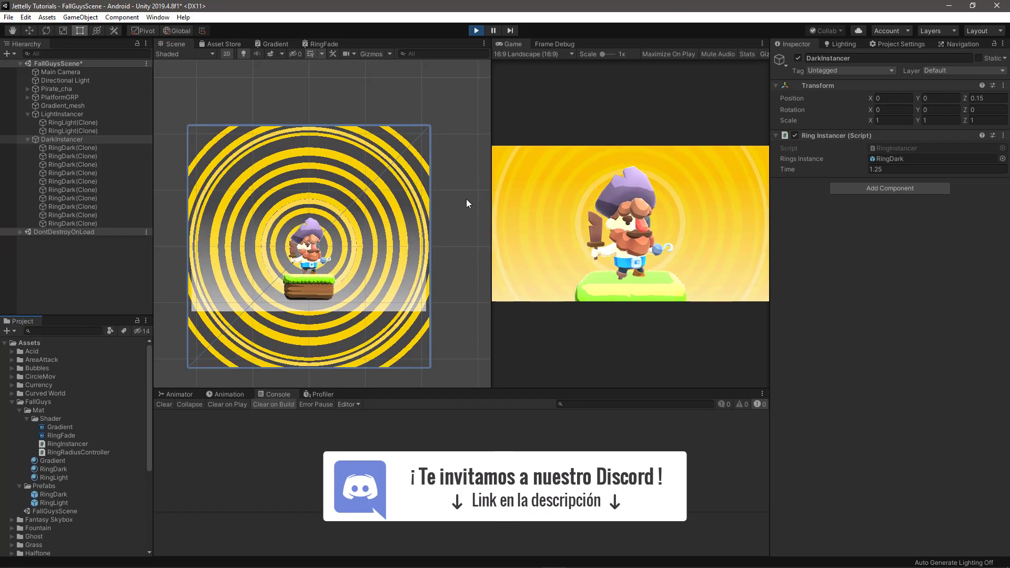
middle_drag(467, 200, 471, 169)
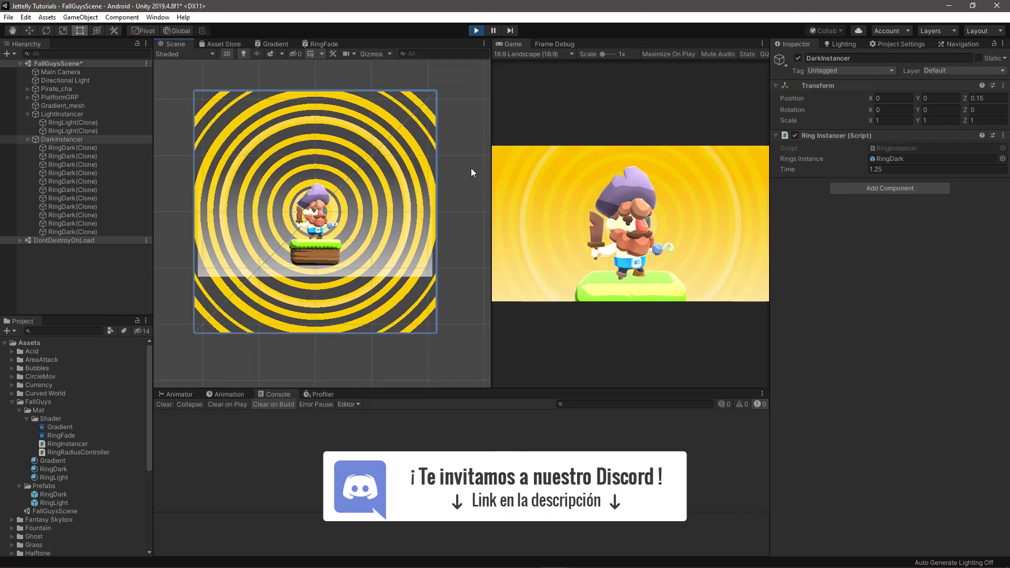